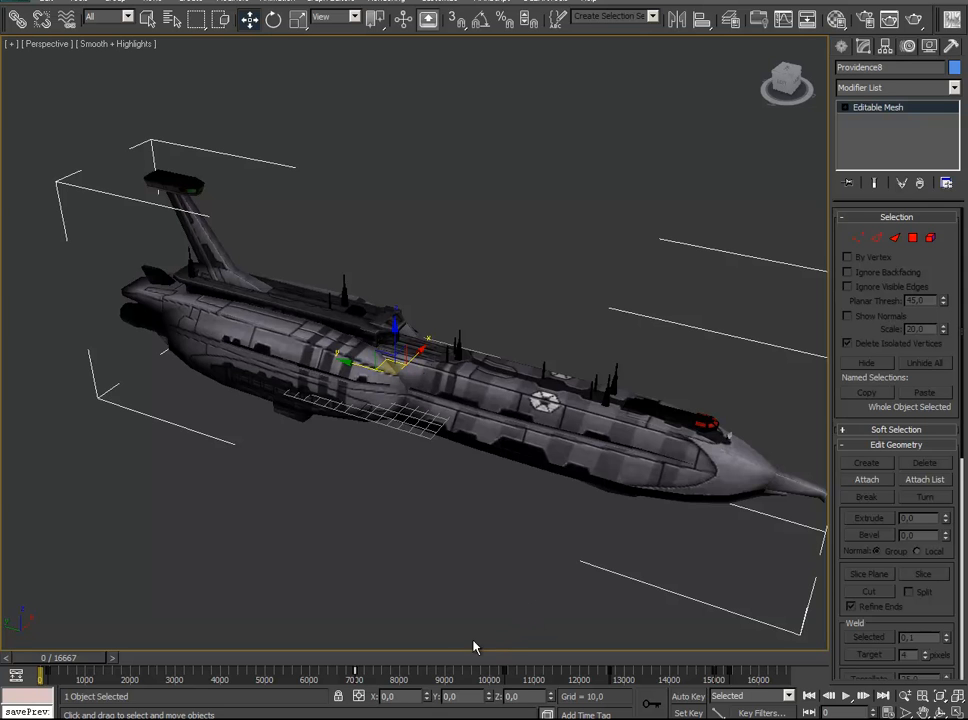
# Inspect the Providence.dds diffuse bitmap assigned to the ship's SC2 Standard material at full size, then close the preview
pyautogui.hotkey('alt', 'Tab')
pyautogui.click(836, 19)
pyautogui.moveTo(346, 482); pyautogui.dragTo(320, 251)
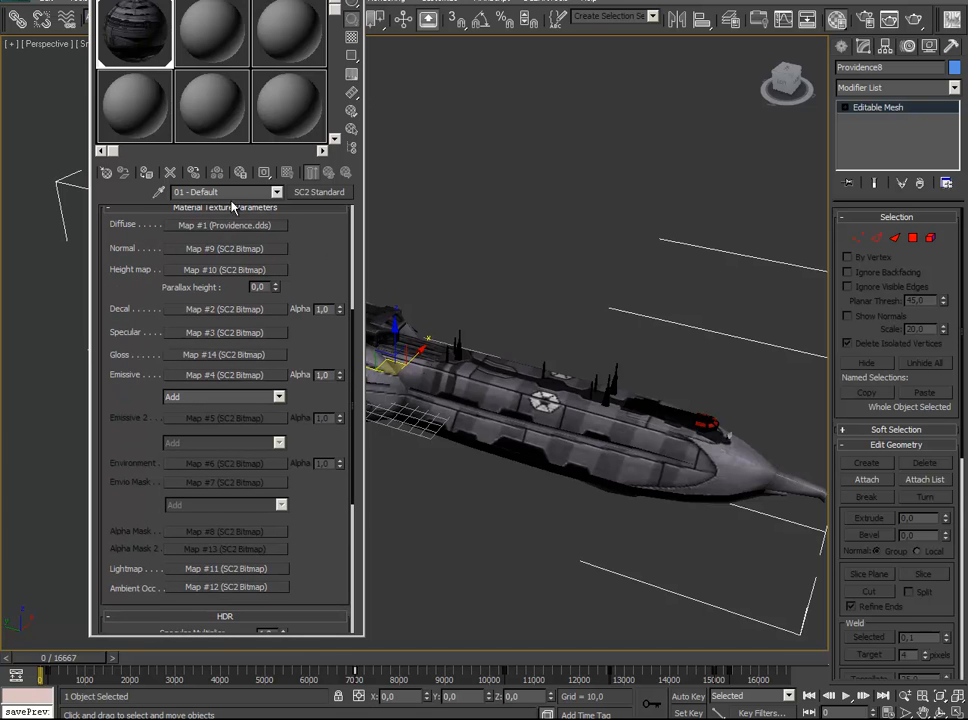
pyautogui.moveTo(288, 259); pyautogui.dragTo(310, 348)
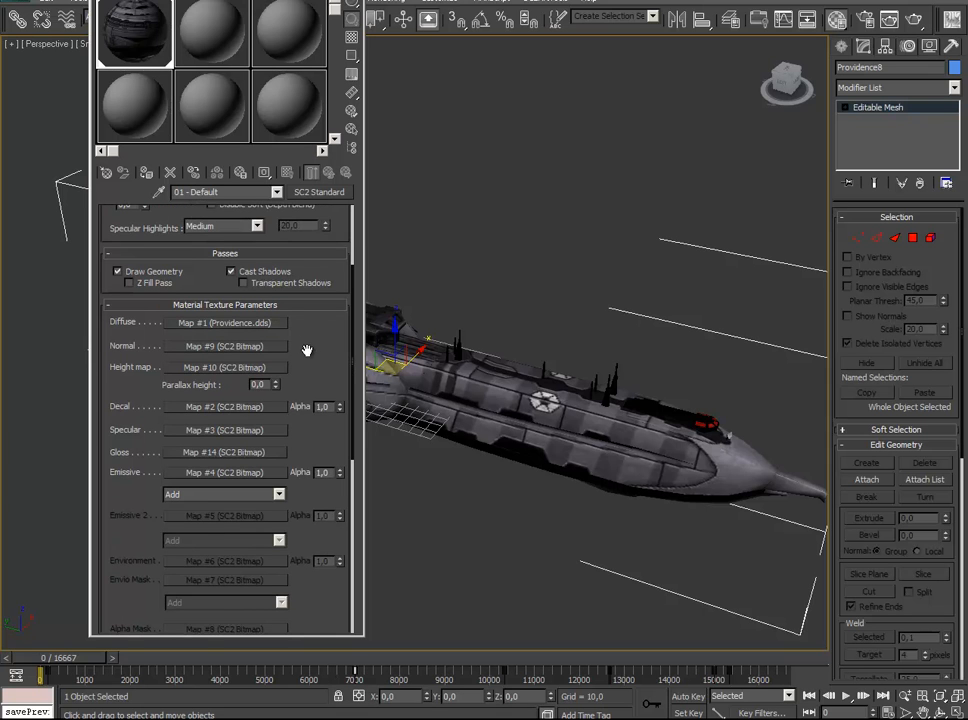
pyautogui.click(254, 330)
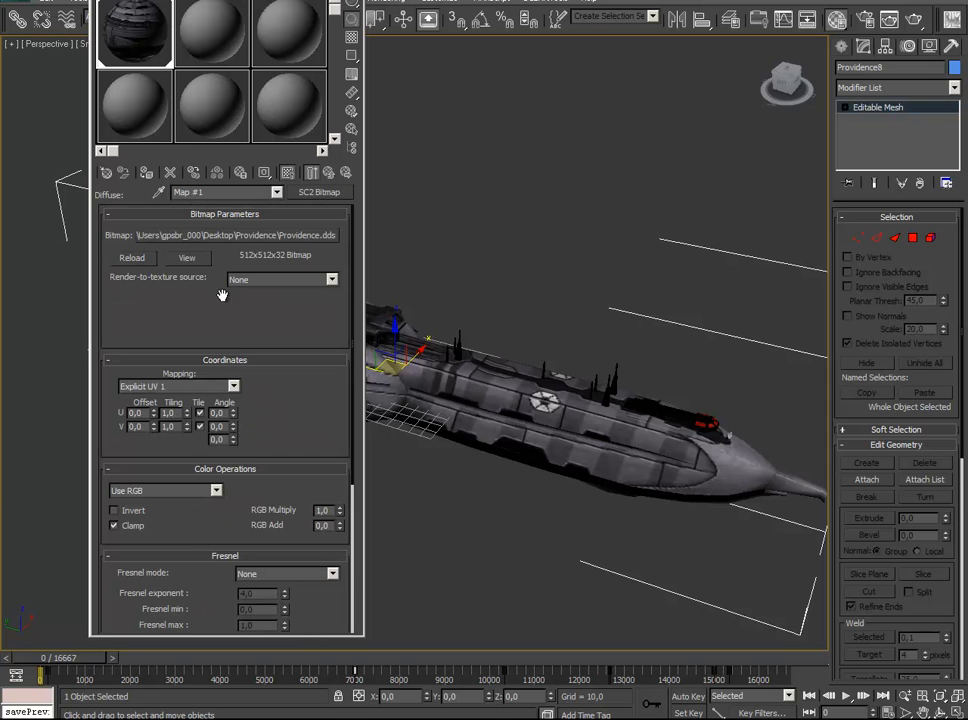
pyautogui.click(186, 258)
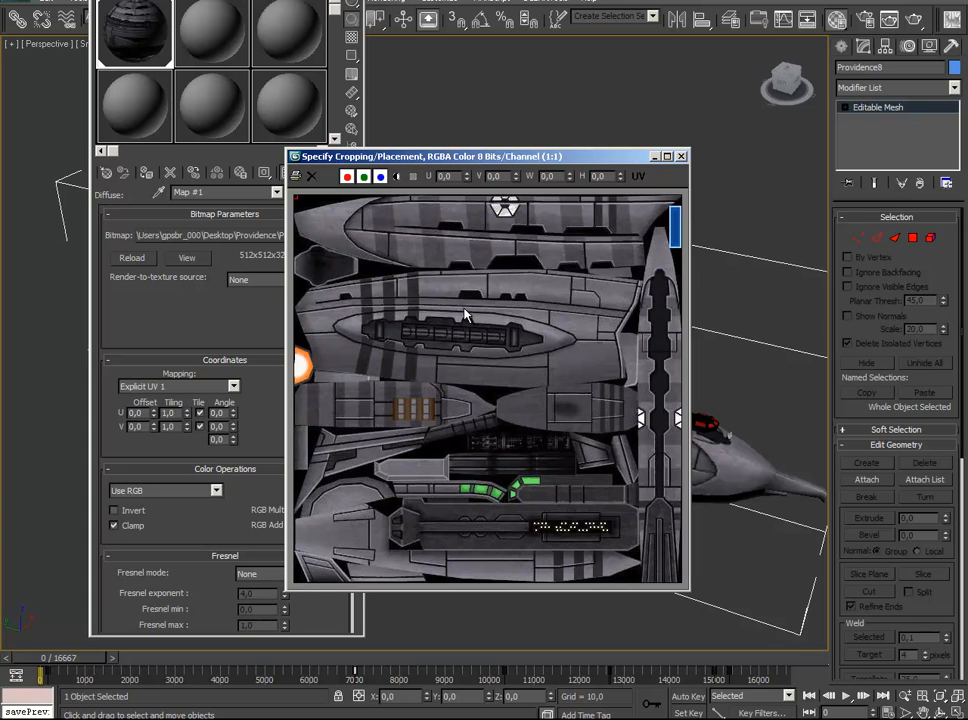
pyautogui.click(680, 156)
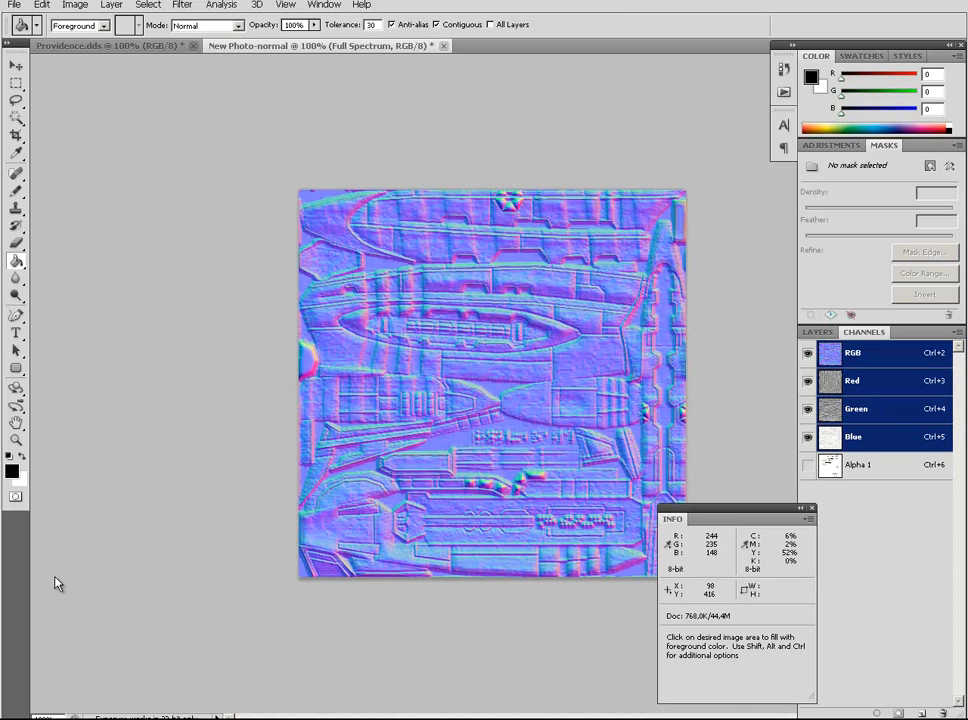
# Switch to Photoshop and cycle through the normal map's relief variants, from flat to very strong, settling on a moderate-strength version
pyautogui.hotkey('ctrl', 'alt', 'z')
pyautogui.hotkey('ctrl', 'alt', 'z')
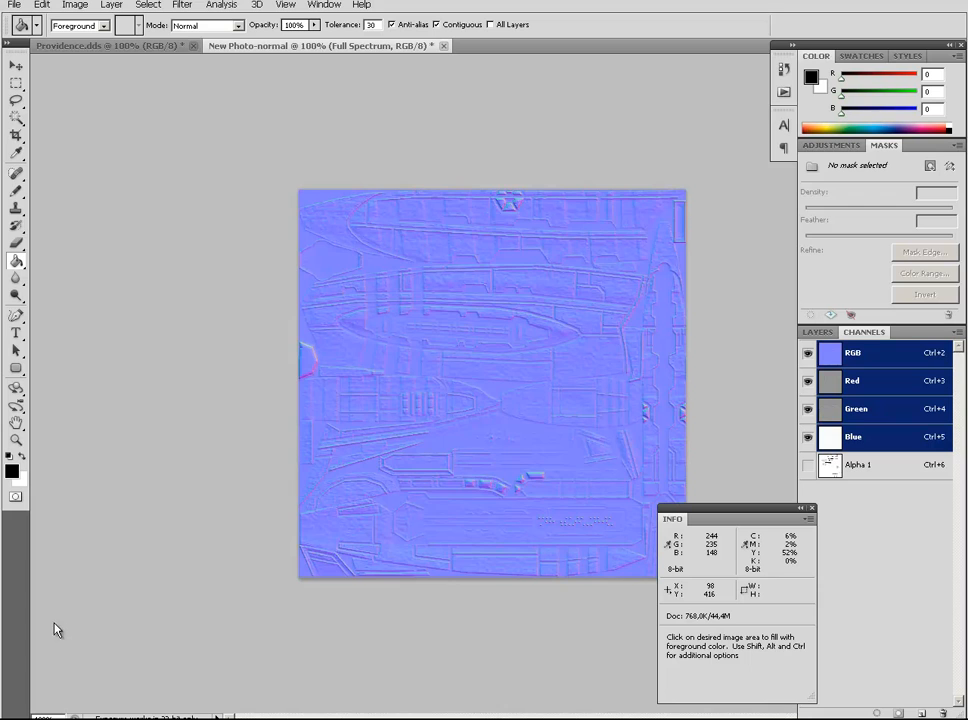
pyautogui.hotkey('ctrl', 'alt', 'z')
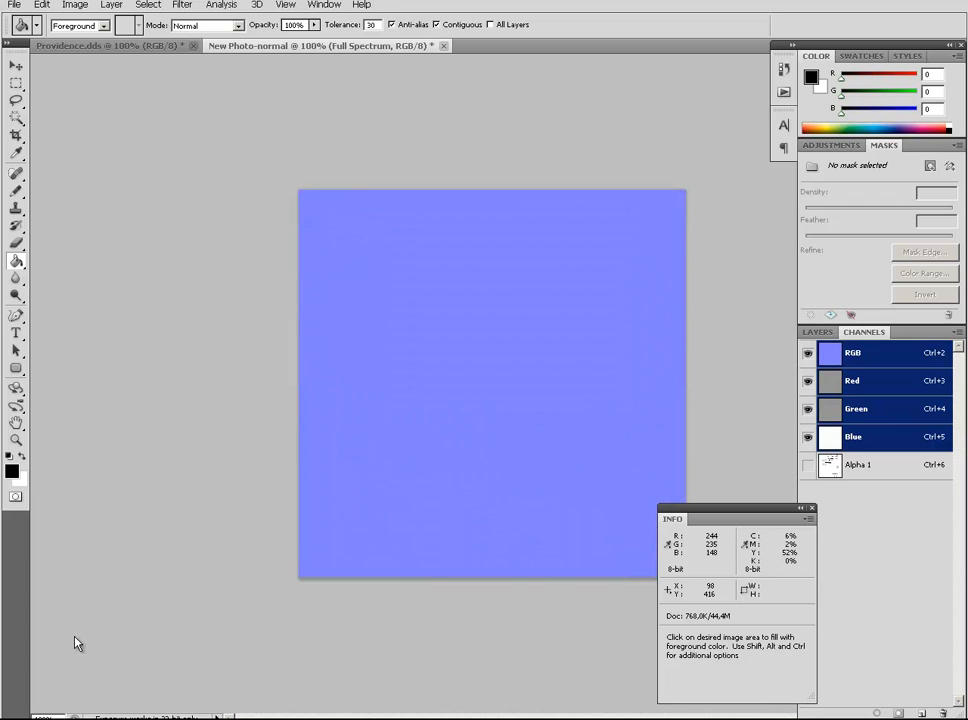
pyautogui.hotkey('ctrl', 'shift', 'z')
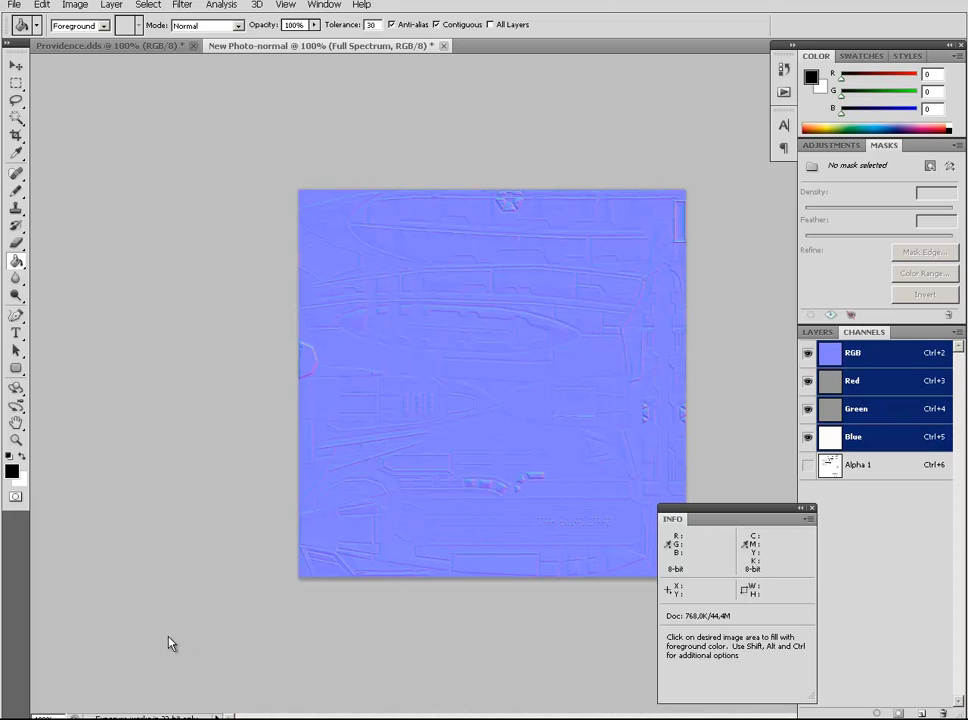
pyautogui.hotkey('ctrl', 'alt', 'z')
pyautogui.hotkey('ctrl', 'shift', 'z')
pyautogui.hotkey('ctrl', 'shift', 'z')
pyautogui.hotkey('ctrl', 'alt', 'z')
pyautogui.hotkey('ctrl', 'alt', 'z')
pyautogui.hotkey('ctrl', 'shift', 'z')
pyautogui.hotkey('ctrl', 'z')
pyautogui.hotkey('ctrl', 'z')
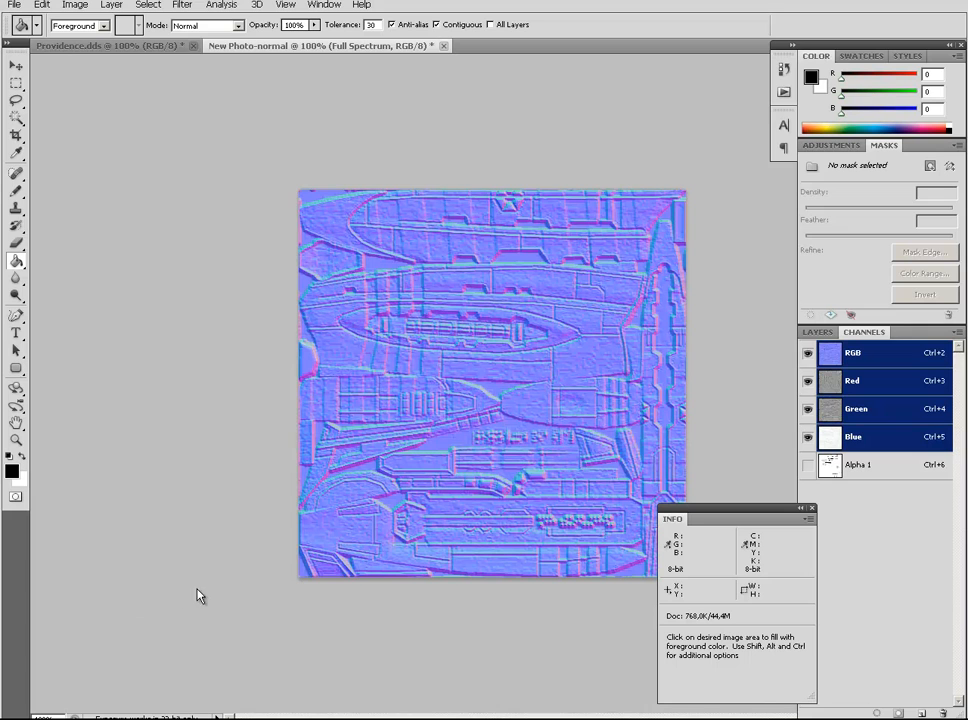
pyautogui.hotkey('ctrl', 'z')
pyautogui.hotkey('ctrl', 'z')
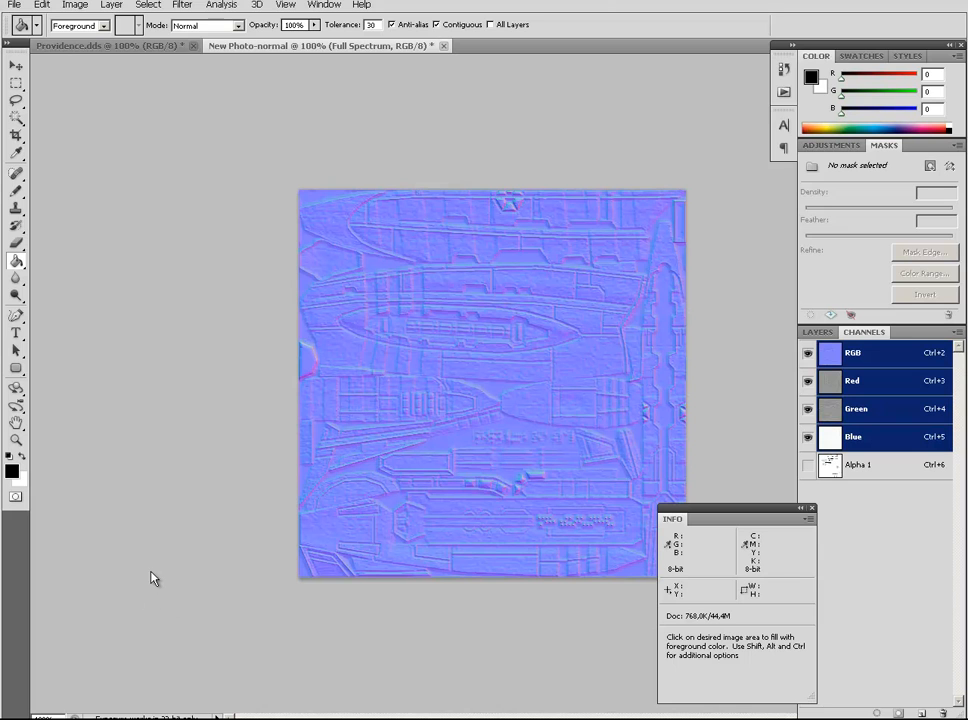
pyautogui.hotkey('ctrl', 'z')
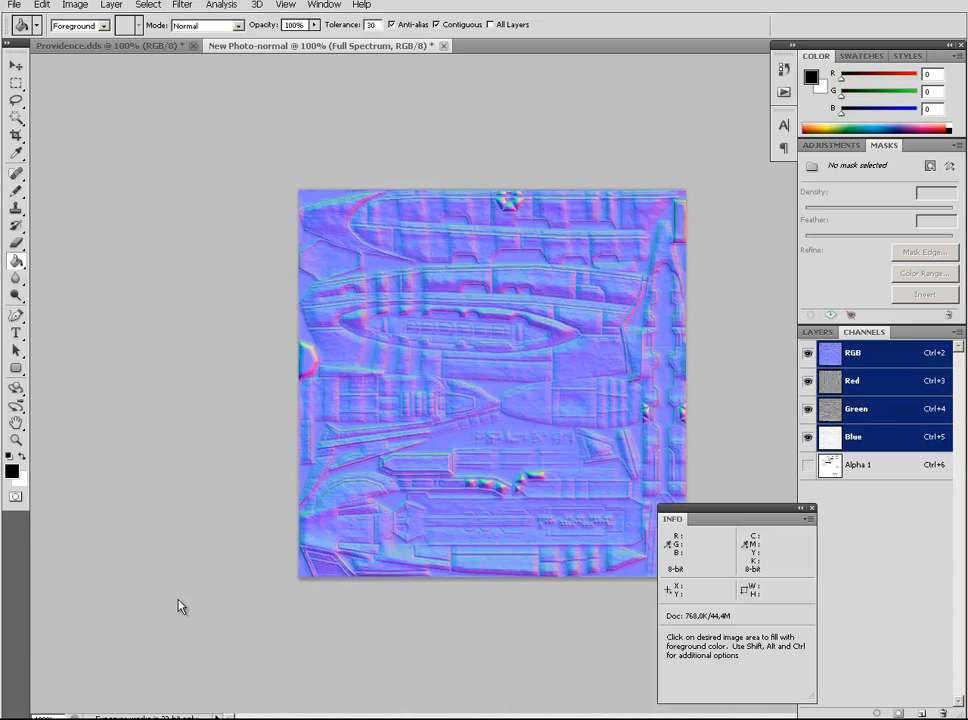
pyautogui.hotkey('ctrl', 'z')
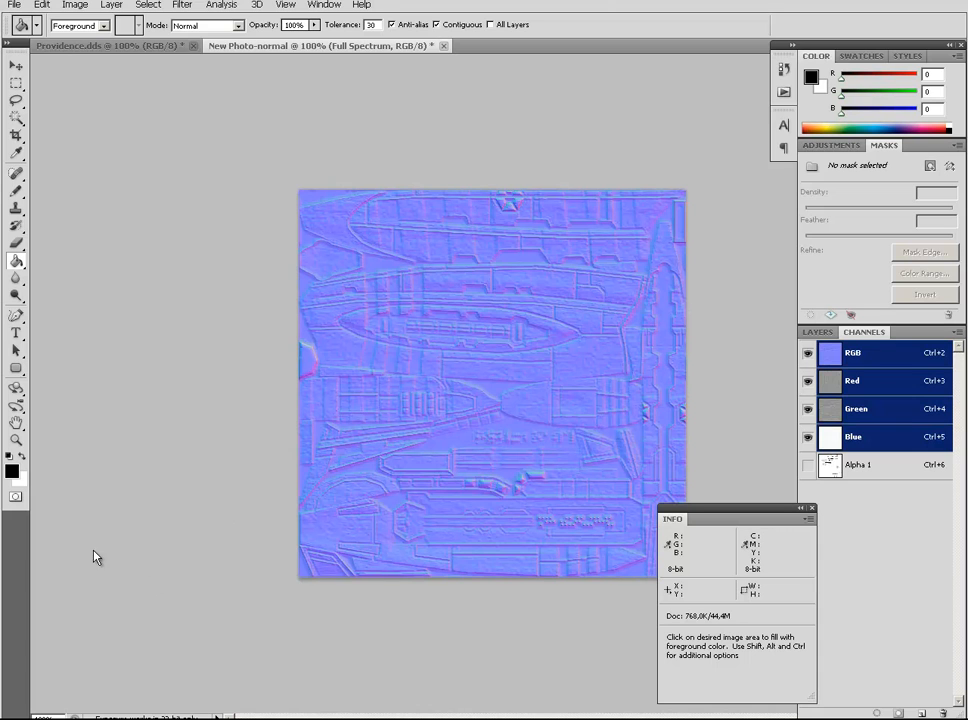
pyautogui.hotkey('ctrl', 'z')
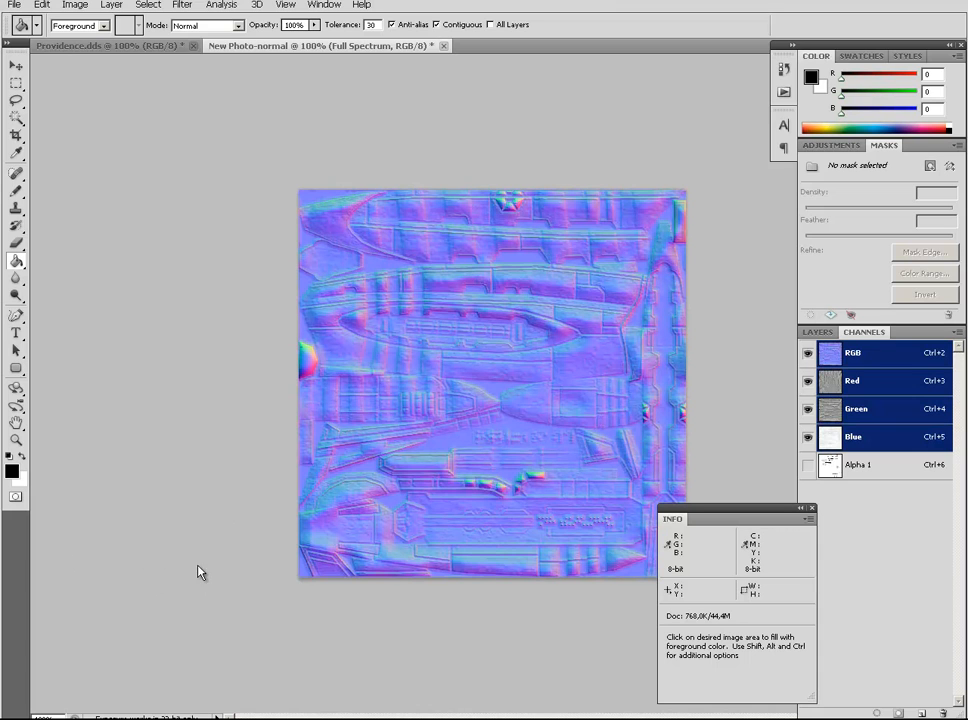
pyautogui.hotkey('ctrl', 'z')
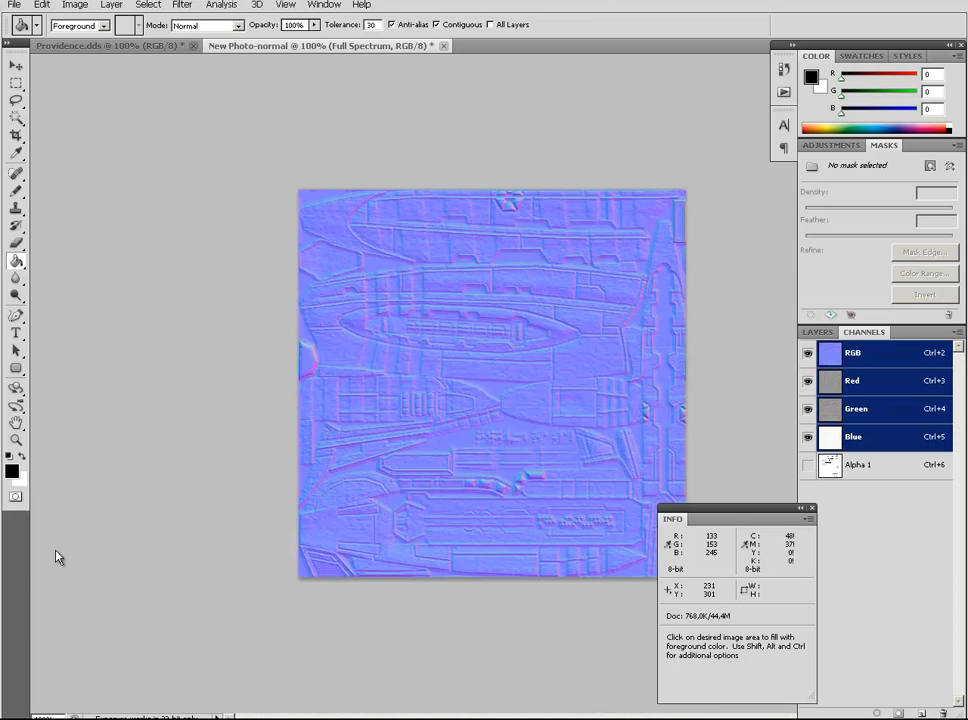
# Merge all layers of the normal map, from the NORMAL group down to the grey base fill, into a single layer
pyautogui.click(826, 332)
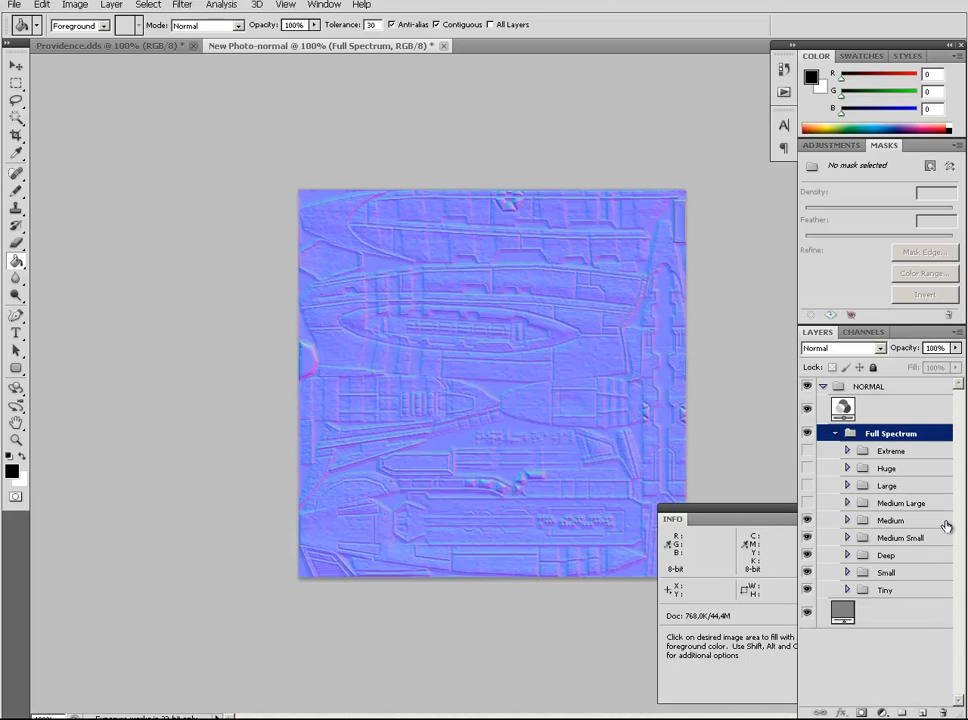
pyautogui.click(890, 387)
pyautogui.keyDown('shift'); pyautogui.click(899, 617); pyautogui.keyUp('shift')
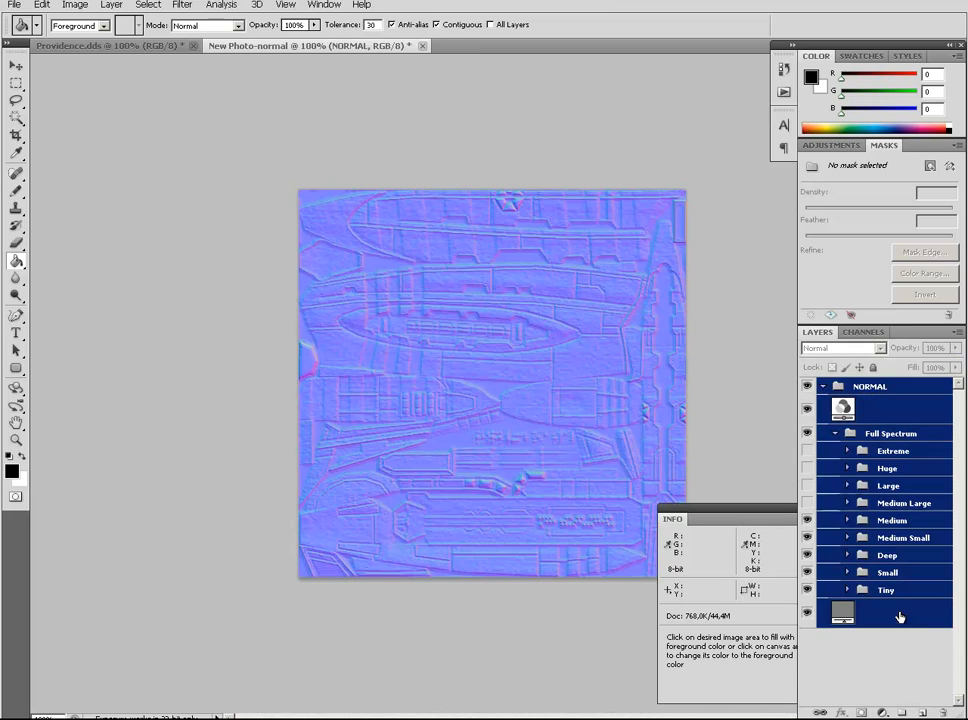
pyautogui.rightClick(897, 398)
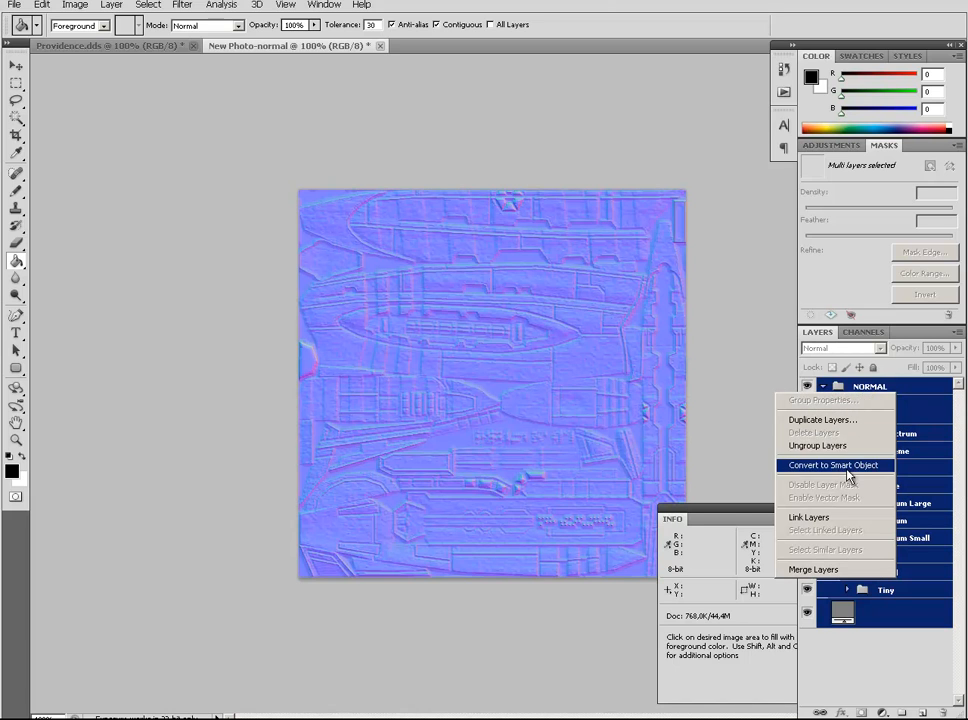
pyautogui.click(834, 569)
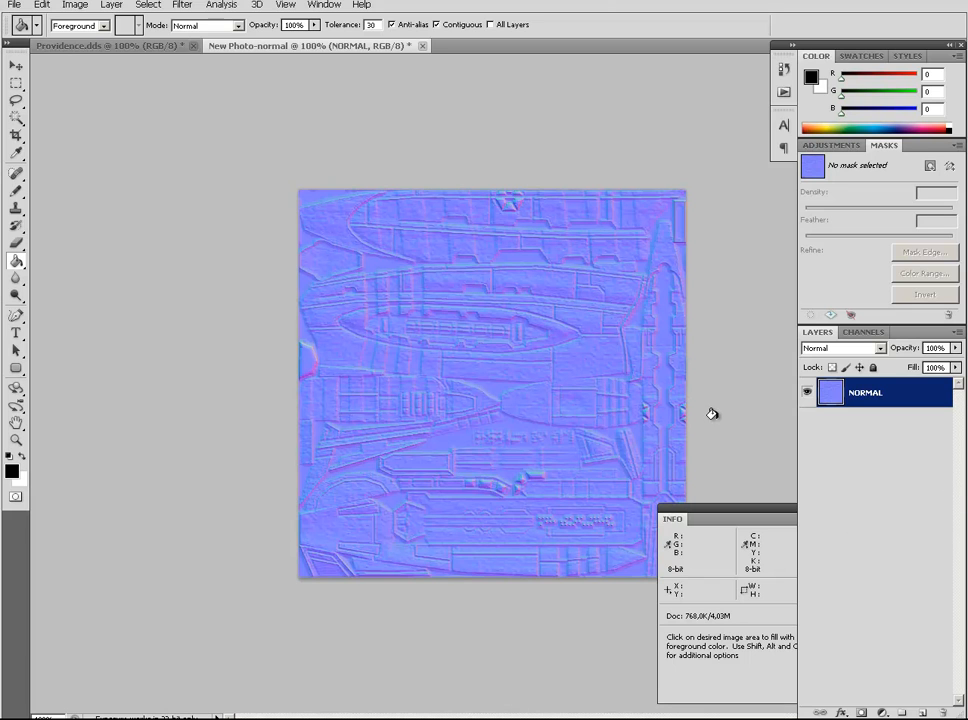
# Save a copy of the normal map as providence_normal.dds in D3D/DDS format, in the cave model folder
pyautogui.press('ctrl')
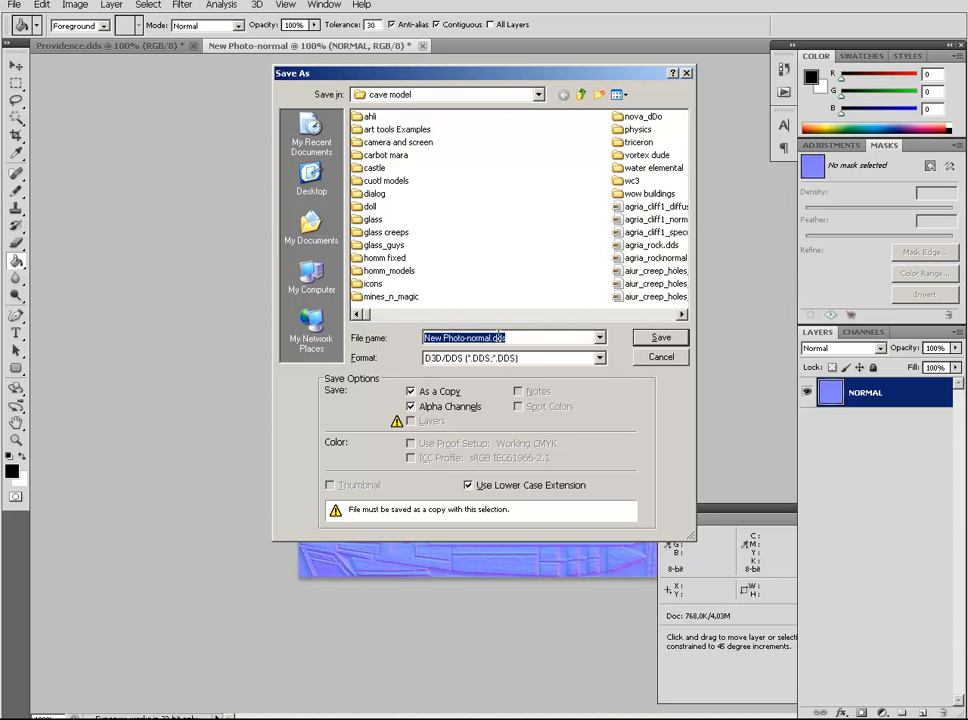
pyautogui.click(483, 338)
pyautogui.hotkey('shift', 'Home')
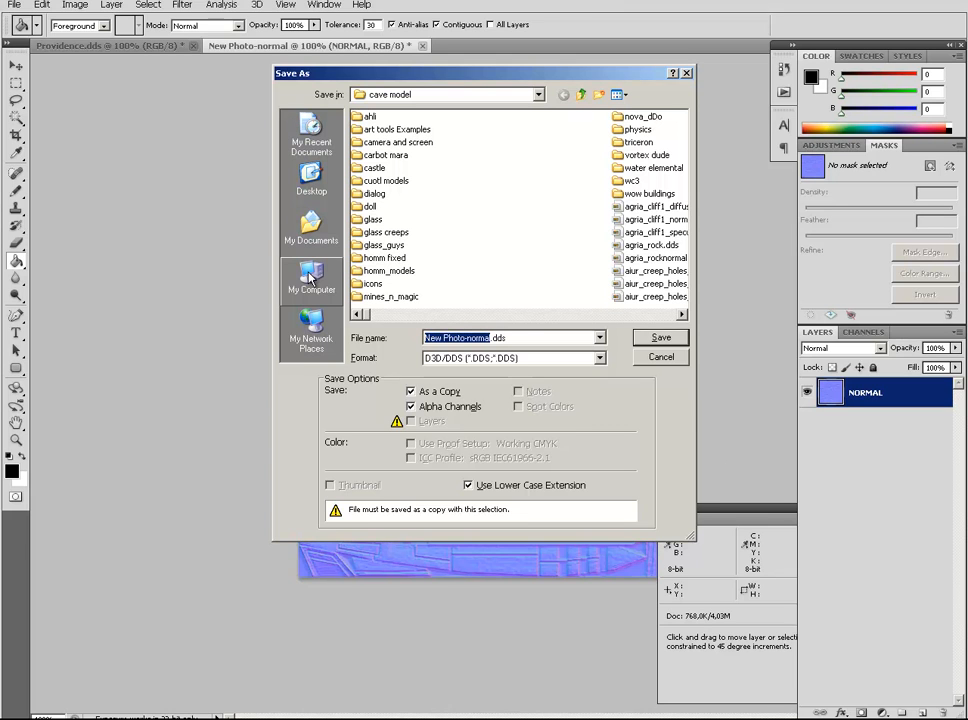
pyautogui.write('provid')
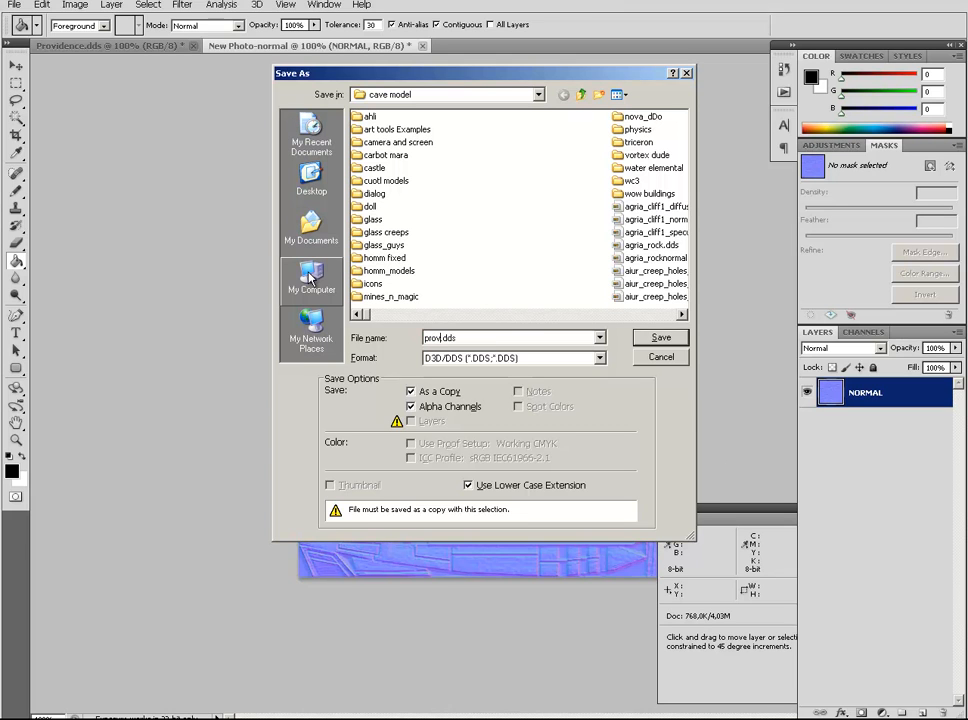
pyautogui.write('ence_normal')
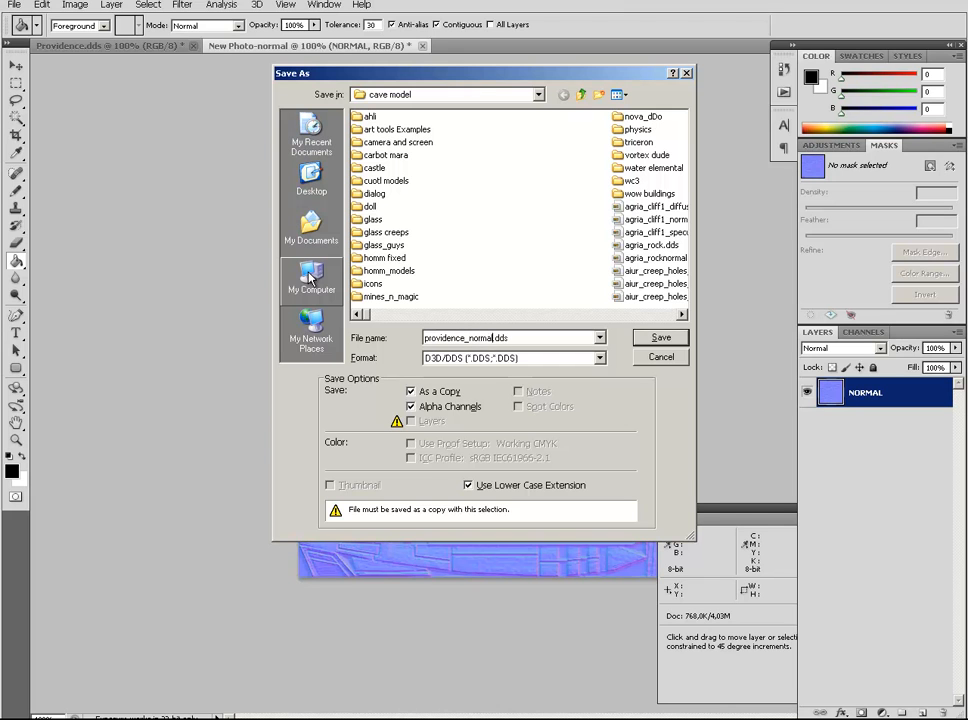
pyautogui.click(661, 337)
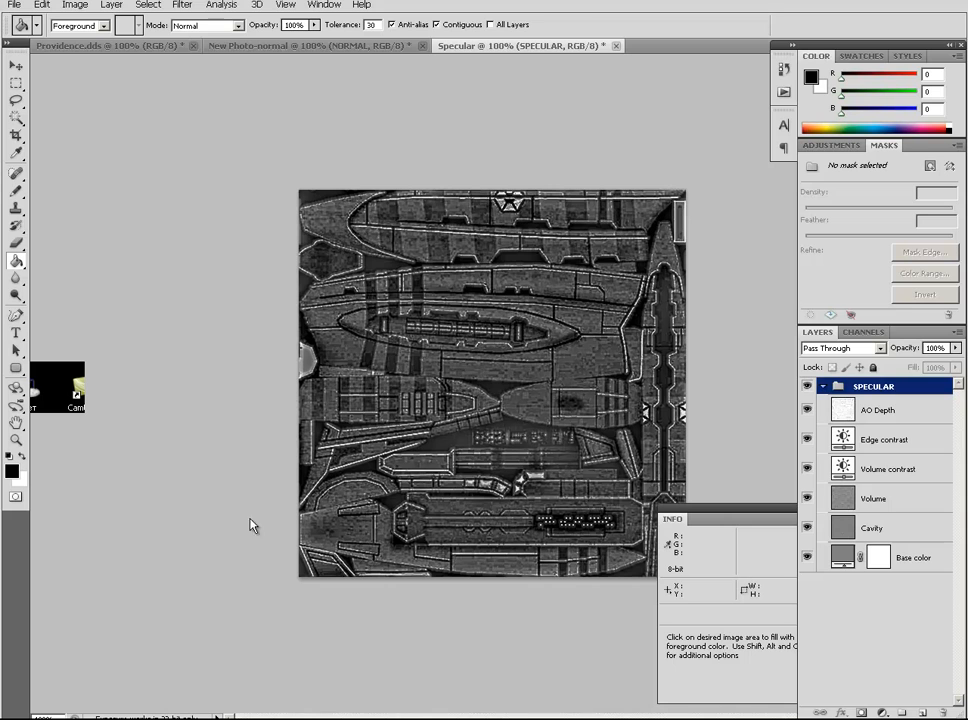
# Merge all layers of the specular map, from the SPECULAR group down to Base color, into a single layer
pyautogui.keyDown('shift'); pyautogui.click(905, 557); pyautogui.keyUp('shift')
pyautogui.rightClick(847, 497)
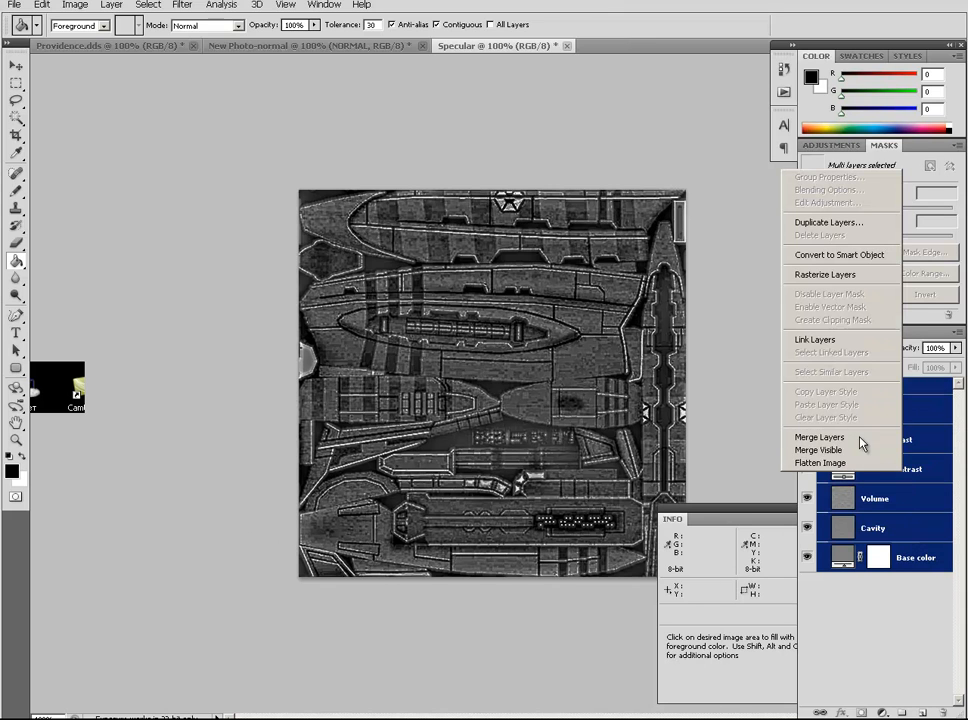
pyautogui.click(803, 448)
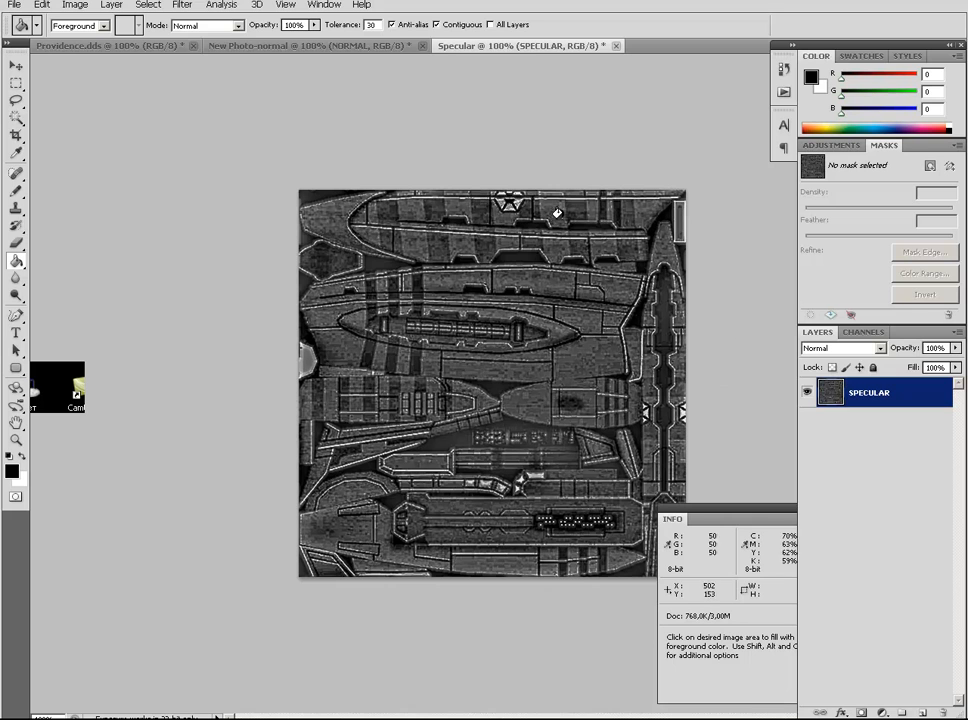
# Compare the normal map with the Providence.dds diffuse texture and examine its surface noise and panel edges up close
pyautogui.click(309, 46)
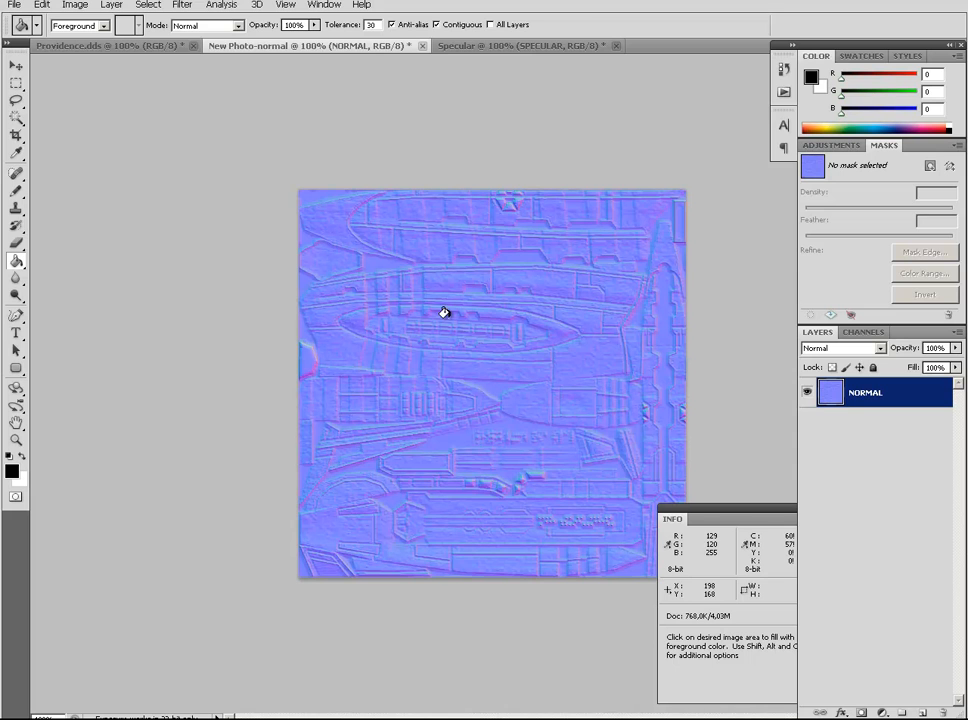
pyautogui.click(121, 47)
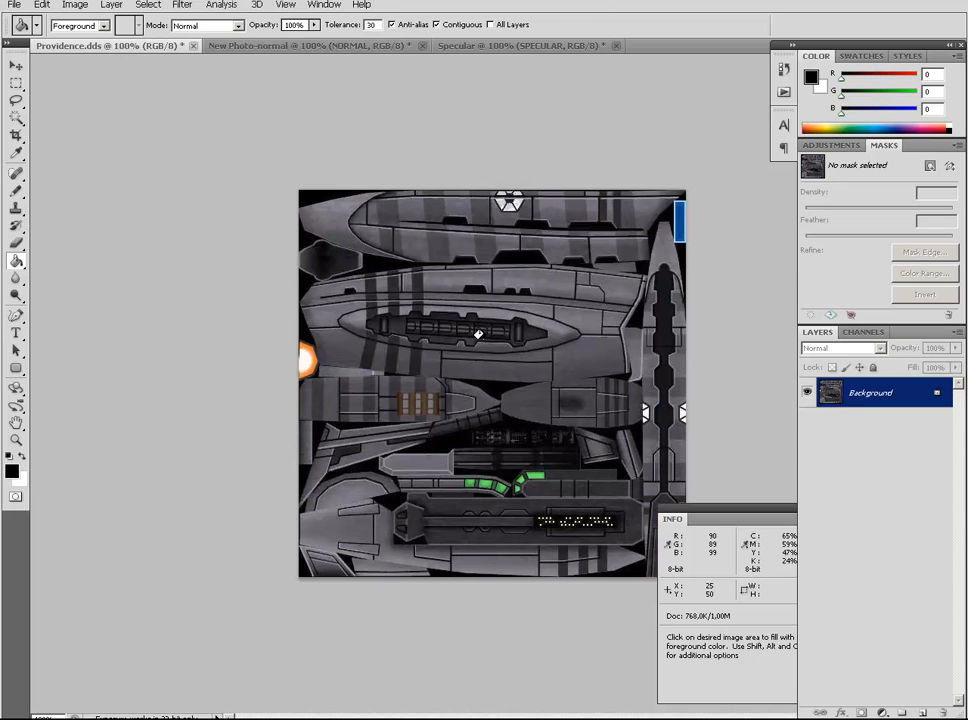
pyautogui.click(261, 46)
pyautogui.hotkey('ctrl', '+')
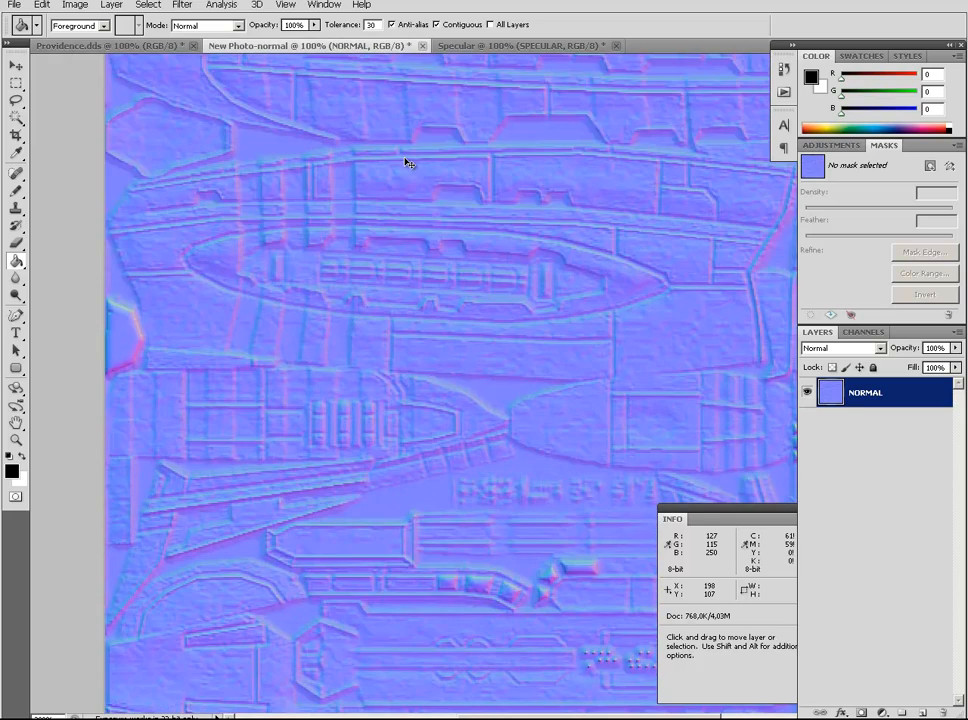
pyautogui.hotkey('ctrl', '+')
pyautogui.hotkey('ctrl', '+')
pyautogui.hotkey('ctrl', '+')
pyautogui.hotkey('ctrl', '+')
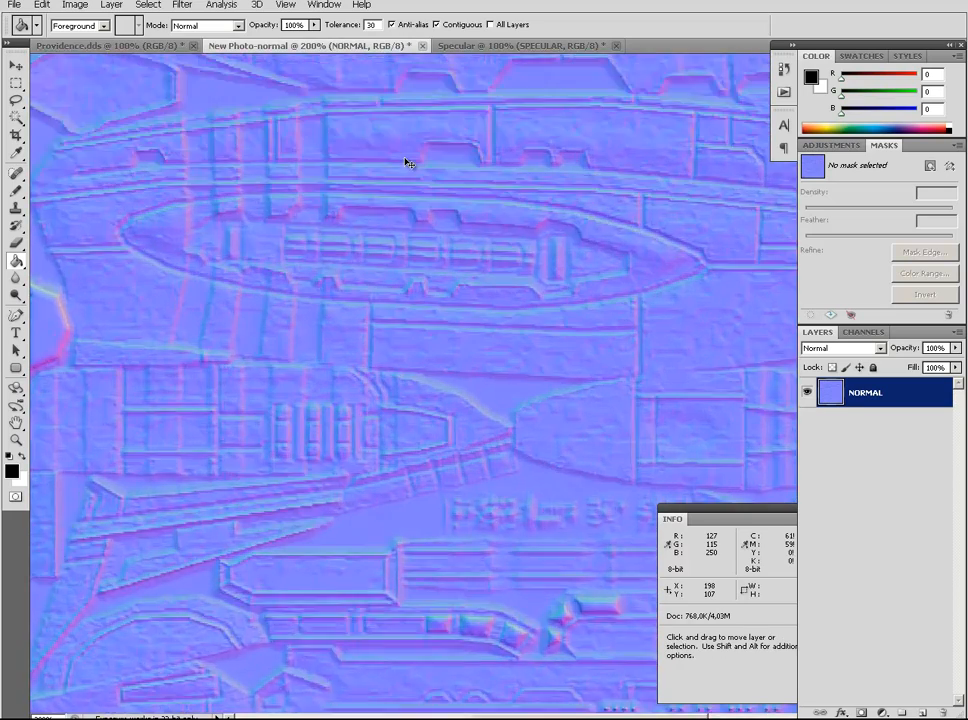
pyautogui.hotkey('ctrl', '-')
pyautogui.hotkey('ctrl', '-')
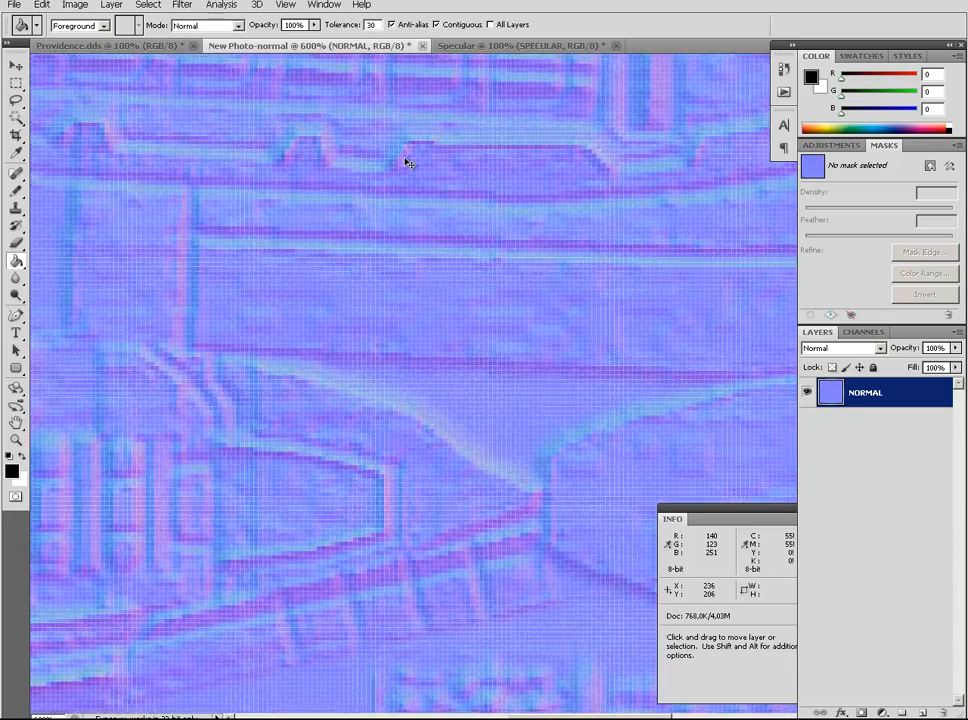
pyautogui.hotkey('ctrl', '-')
pyautogui.hotkey('ctrl', '-')
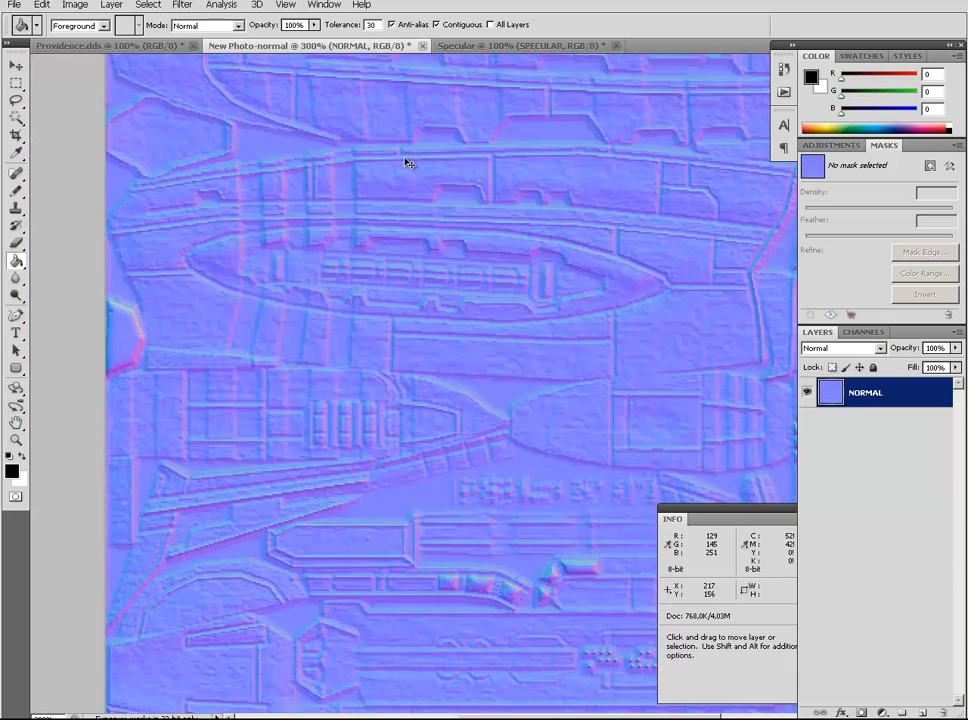
pyautogui.hotkey('ctrl', '-')
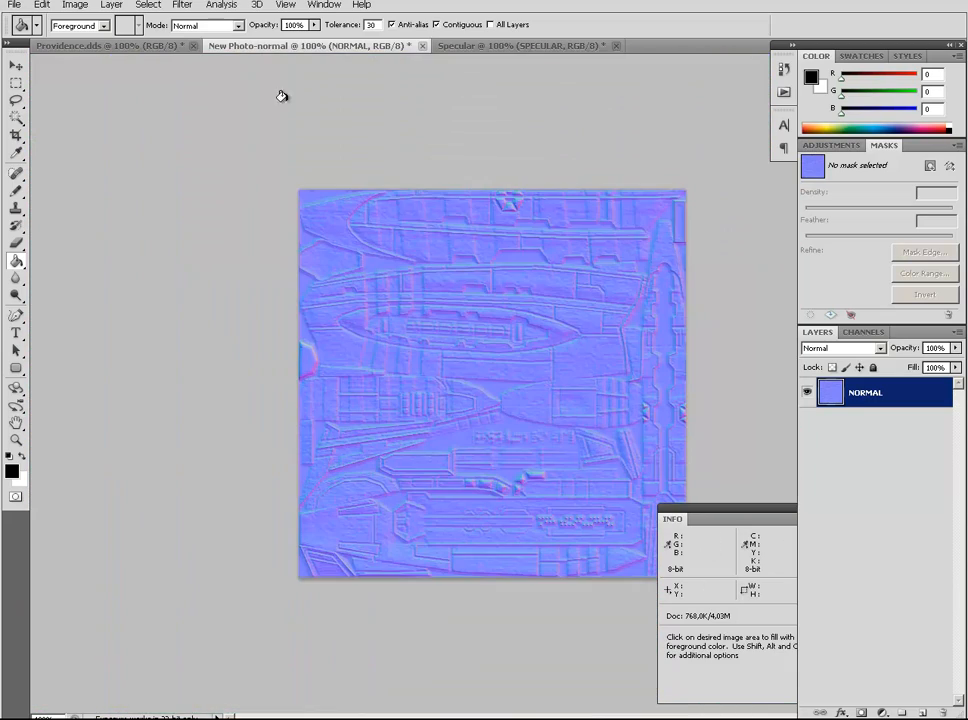
# Smooth the surface noise of the normal map with the Diffuse filter in Anisotropic mode
pyautogui.click(182, 5)
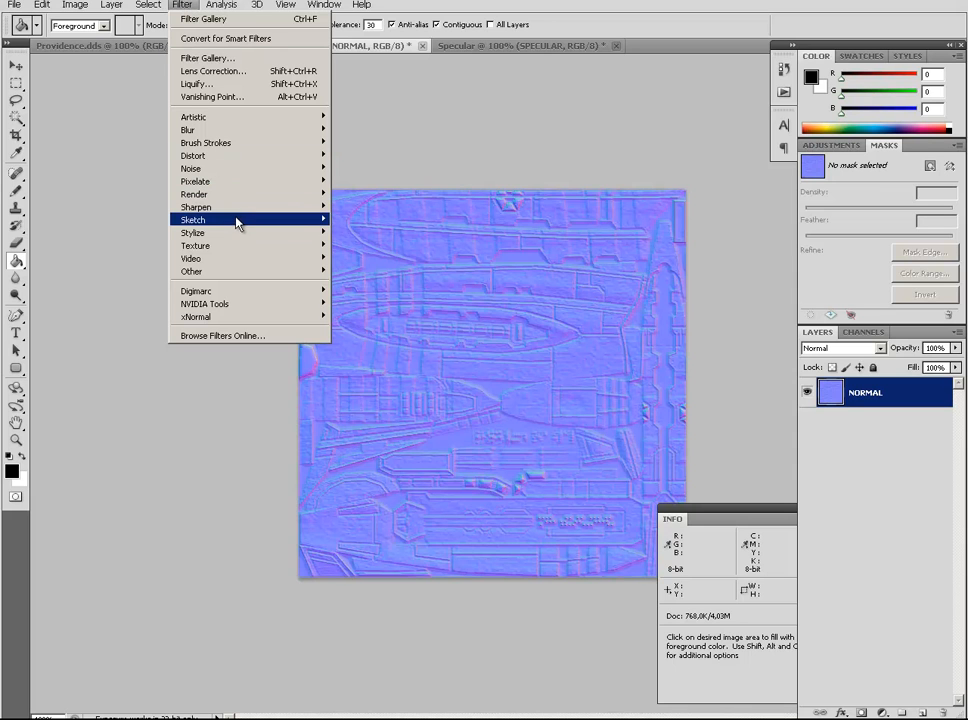
pyautogui.moveTo(234, 224)
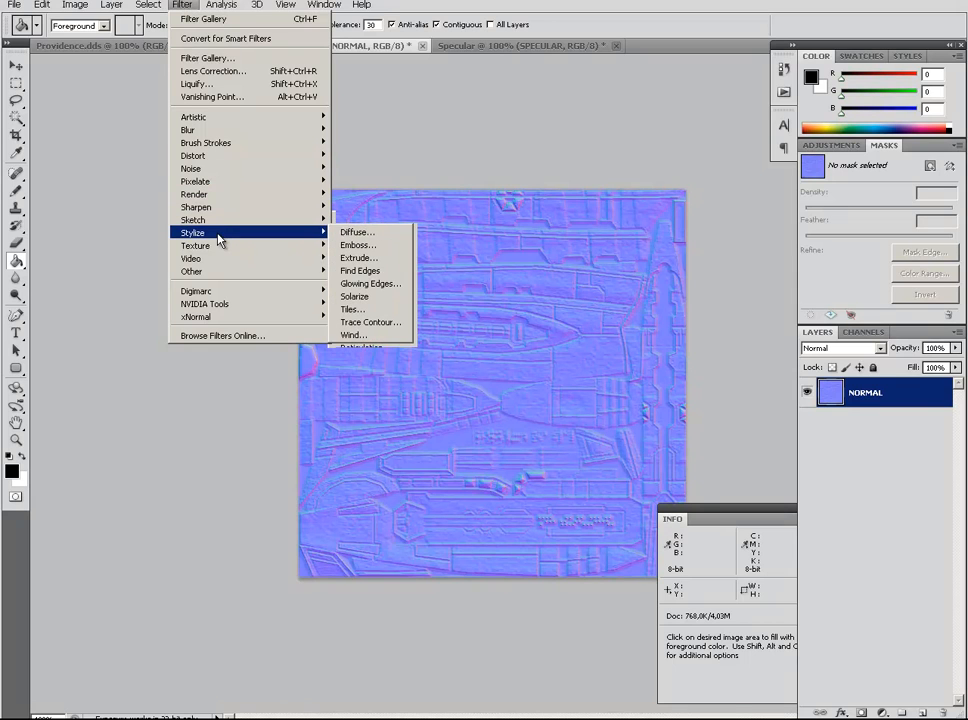
pyautogui.click(354, 233)
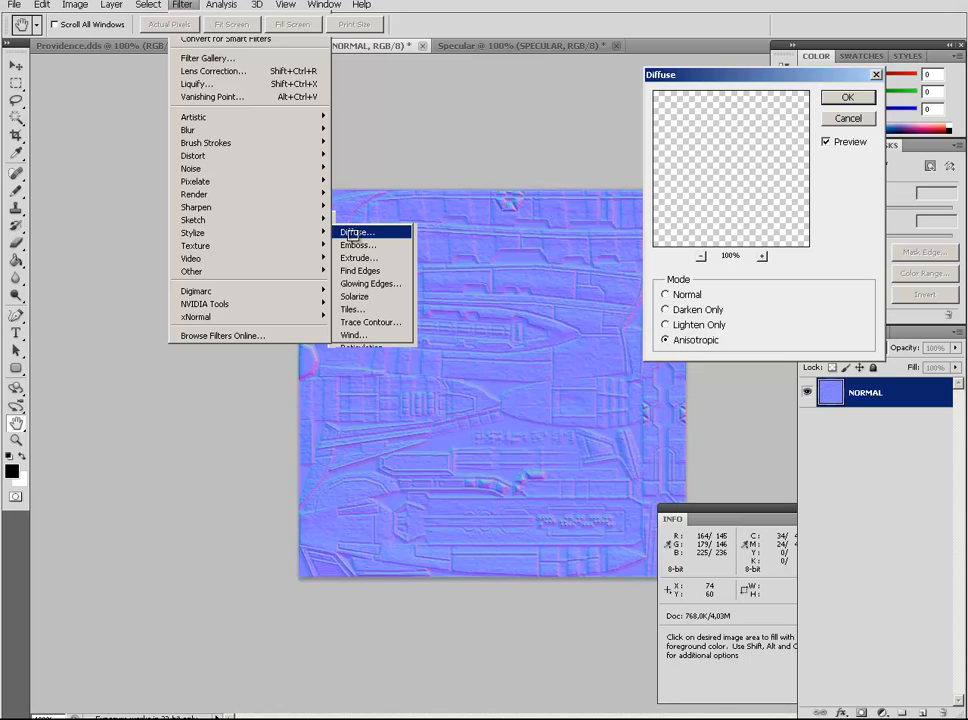
pyautogui.click(849, 98)
pyautogui.press('g')
pyautogui.hotkey('ctrl', '+')
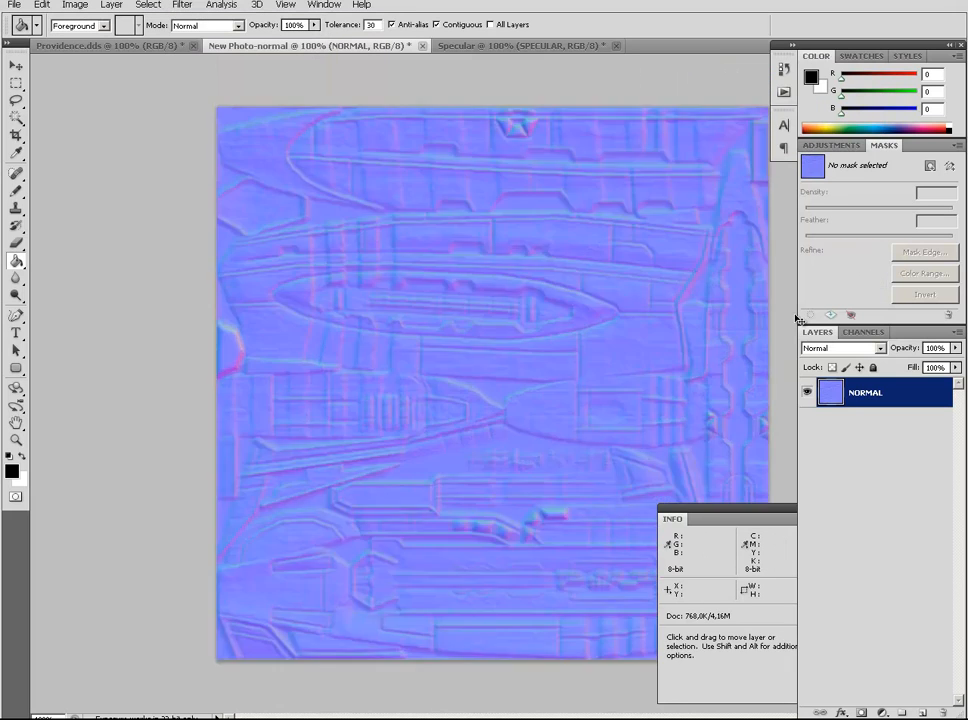
pyautogui.hotkey('ctrl', '+')
pyautogui.hotkey('ctrl', '-')
pyautogui.hotkey('ctrl', '-')
pyautogui.hotkey('ctrl', '-')
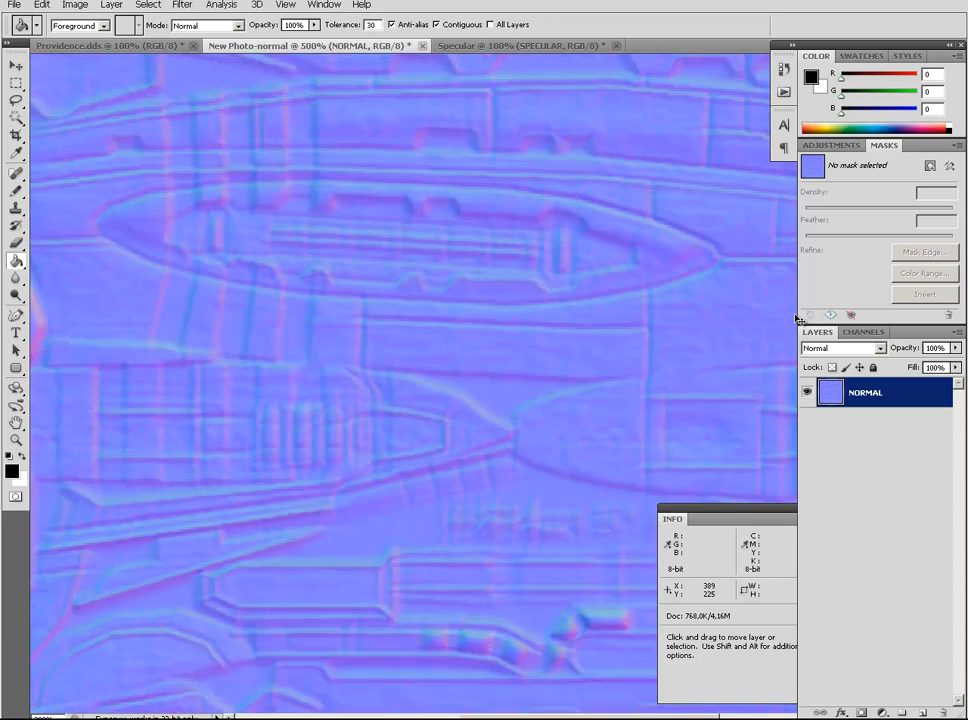
pyautogui.hotkey('ctrl', '-')
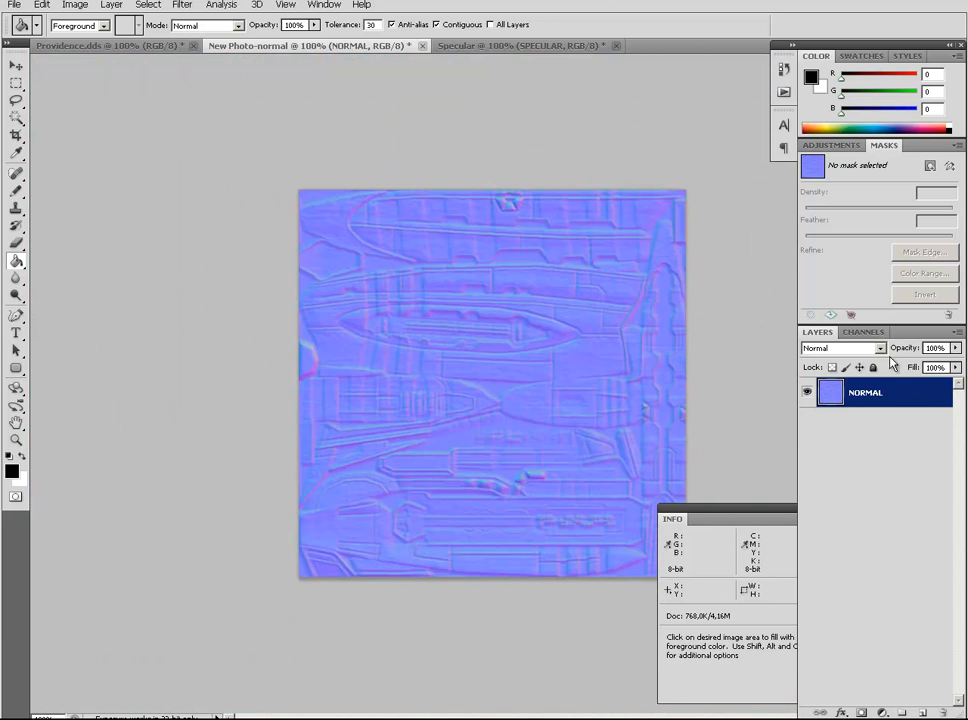
# Copy the entire red channel of the normal map into its Alpha 1 channel
pyautogui.click(864, 331)
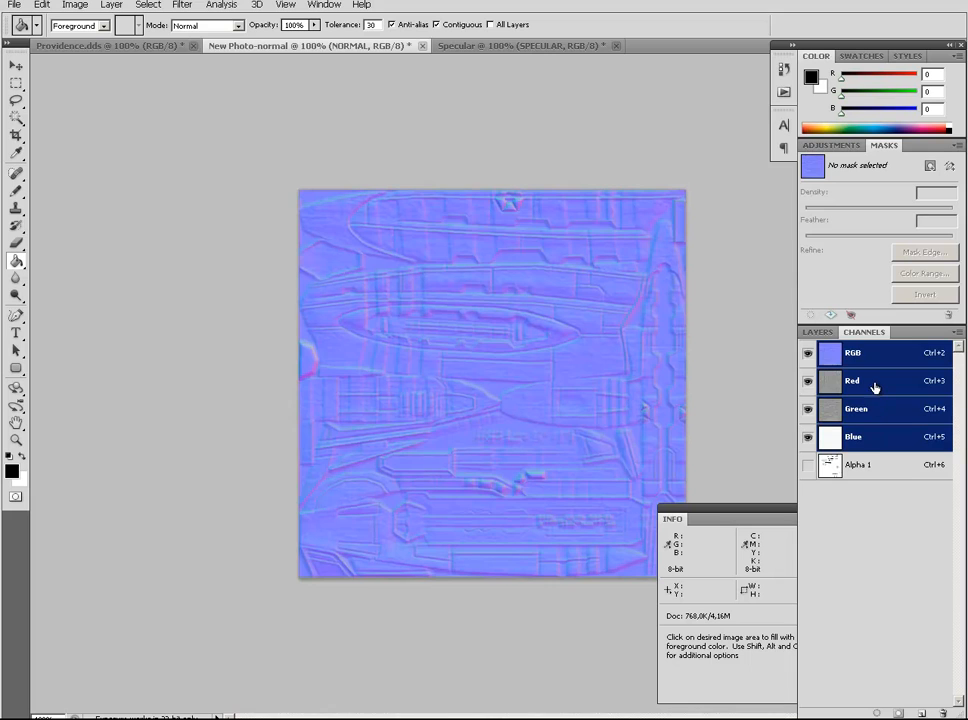
pyautogui.click(874, 387)
pyautogui.hotkey('ctrl', 'a')
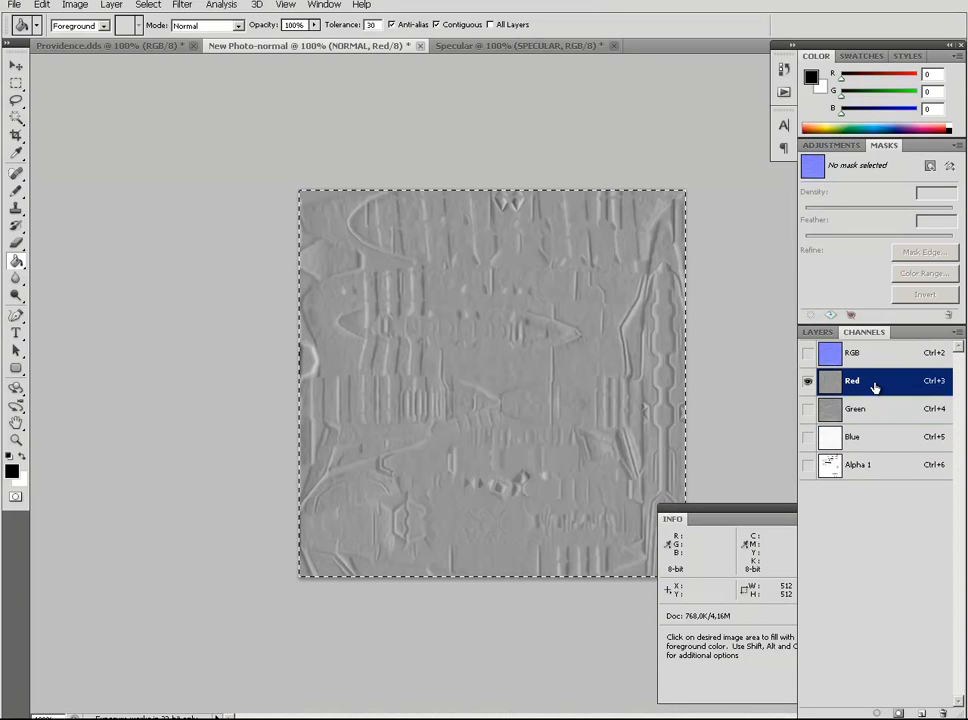
pyautogui.click(861, 467)
pyautogui.hotkey('ctrl', 'v')
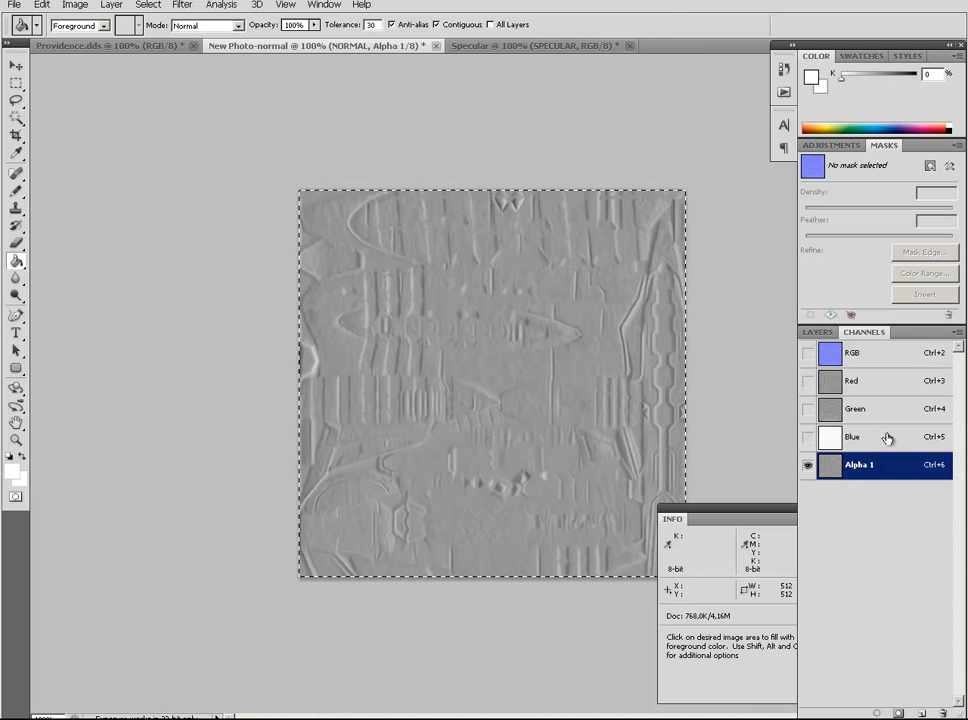
# Clear the entire red channel of the normal map to white
pyautogui.click(856, 409)
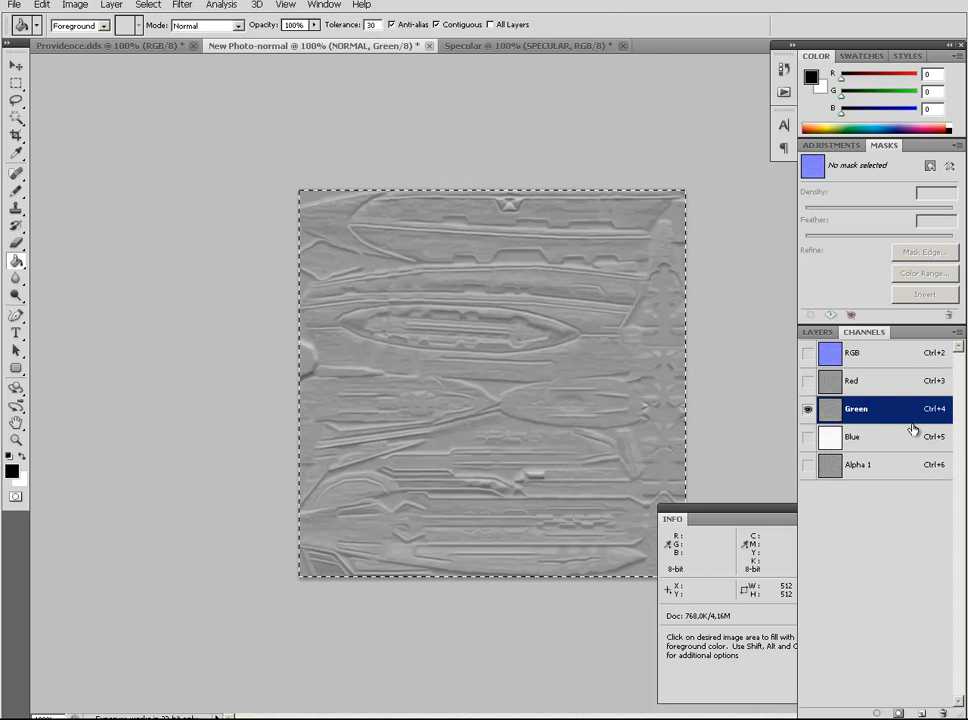
pyautogui.click(853, 440)
pyautogui.click(862, 382)
pyautogui.press('Delete')
pyautogui.press('Return')
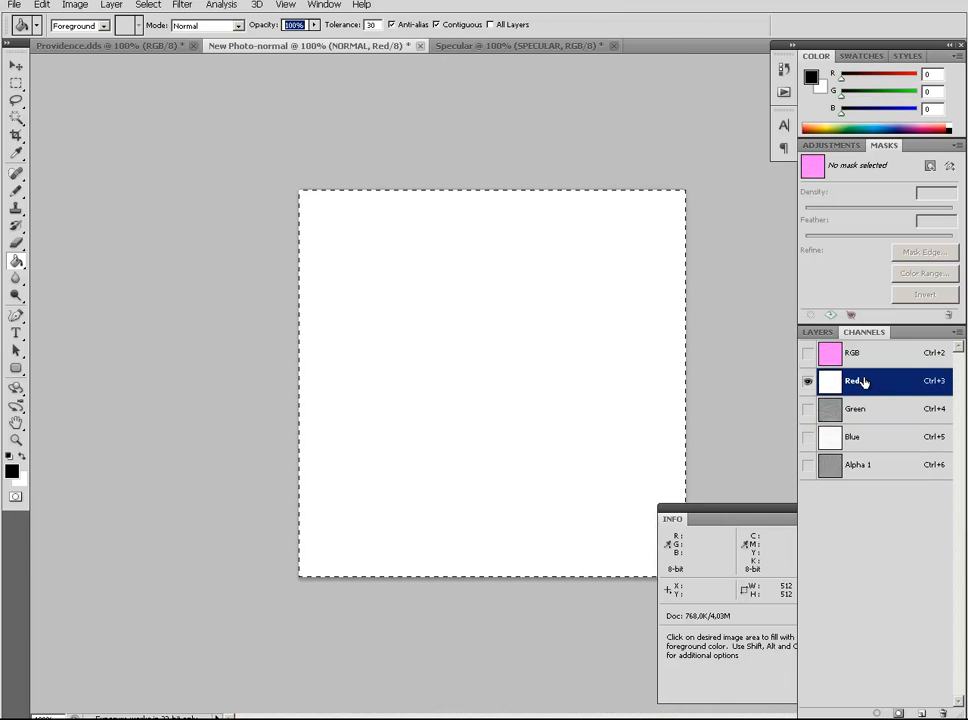
# Flood the light areas of the normal map's blue channel with black using the Paint Bucket and drop the selection
pyautogui.click(888, 442)
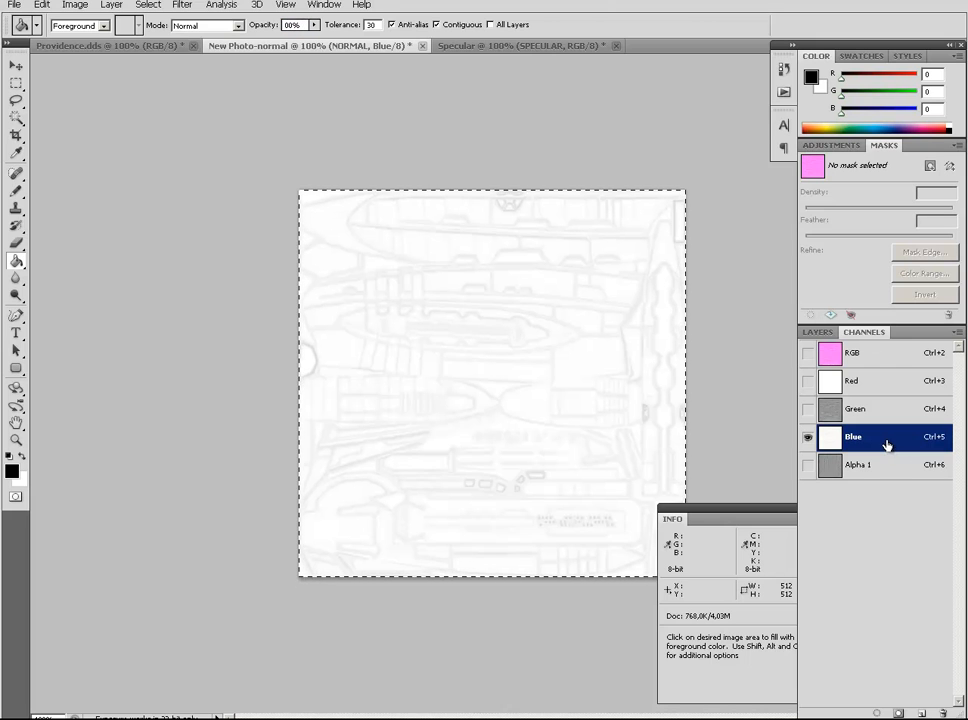
pyautogui.click(868, 388)
pyautogui.click(858, 446)
pyautogui.click(465, 375)
pyautogui.click(489, 262)
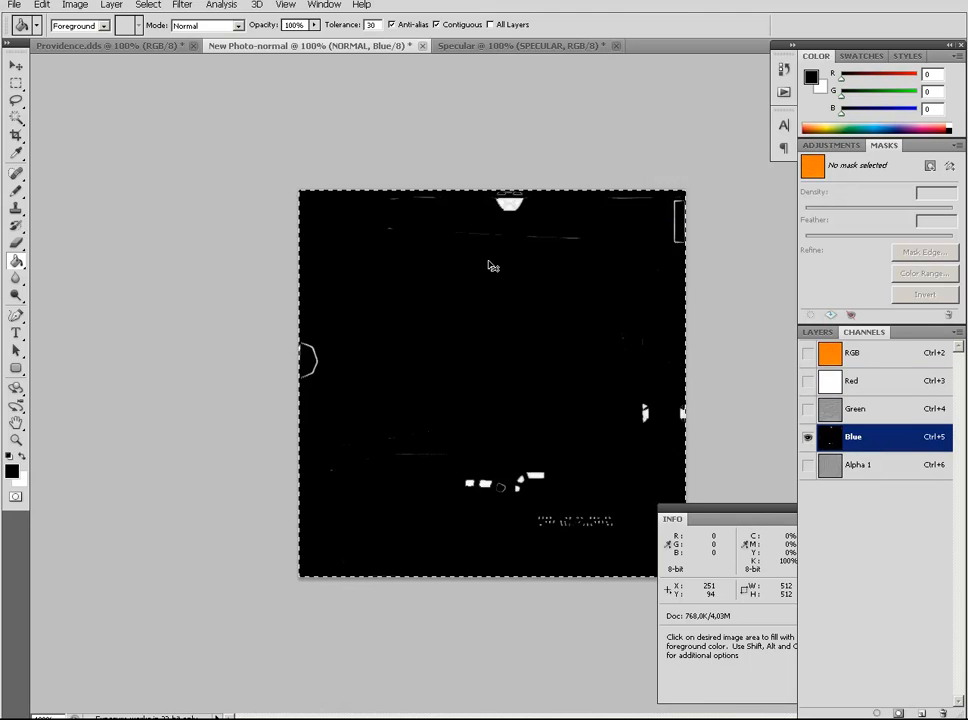
pyautogui.hotkey('ctrl', 'd')
pyautogui.click(482, 362)
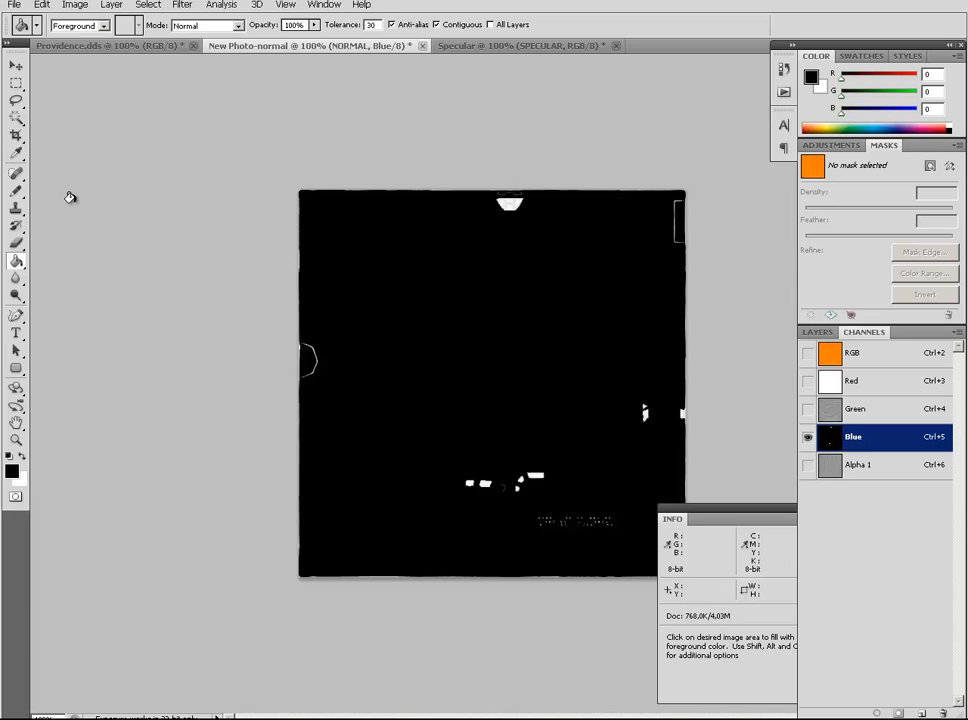
# Paint the remaining white spots and edges of the blue channel black with a 45 px Pencil and check the composite
pyautogui.click(16, 191)
pyautogui.rightClick(397, 293)
pyautogui.click(447, 323)
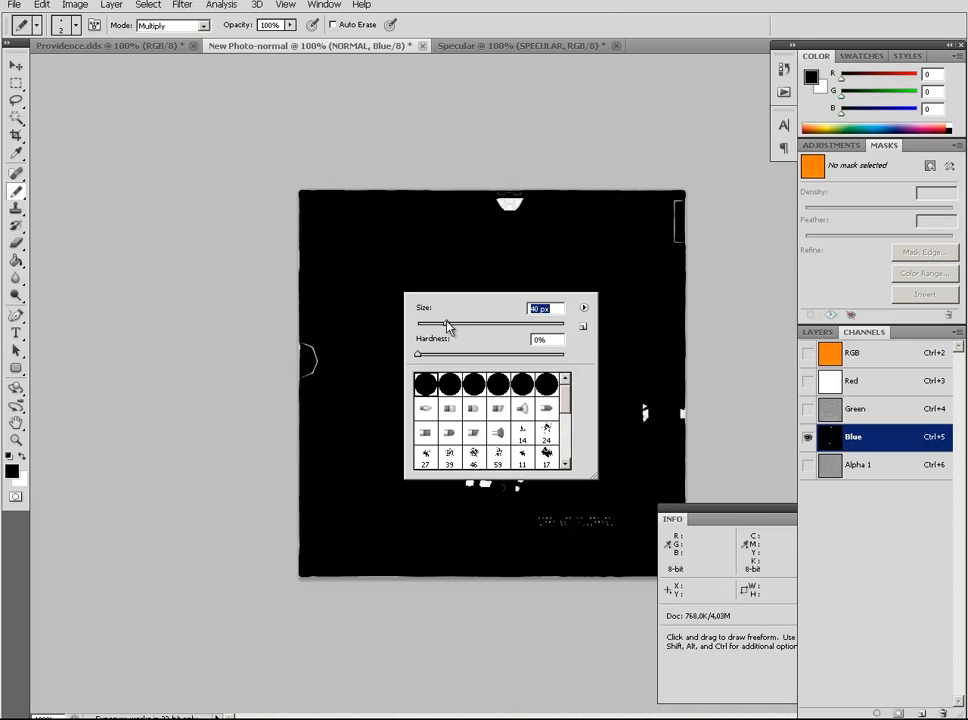
pyautogui.moveTo(310, 343)
pyautogui.mouseDown()
pyautogui.moveTo(289, 365)
pyautogui.moveTo(330, 375)
pyautogui.moveTo(549, 512)
pyautogui.moveTo(547, 523)
pyautogui.moveTo(642, 395)
pyautogui.moveTo(680, 388)
pyautogui.moveTo(672, 212)
pyautogui.moveTo(503, 192)
pyautogui.moveTo(357, 220)
pyautogui.mouseUp()
pyautogui.moveTo(294, 331)
pyautogui.mouseDown()
pyautogui.moveTo(281, 547)
pyautogui.moveTo(302, 573)
pyautogui.moveTo(638, 566)
pyautogui.moveTo(680, 320)
pyautogui.mouseUp()
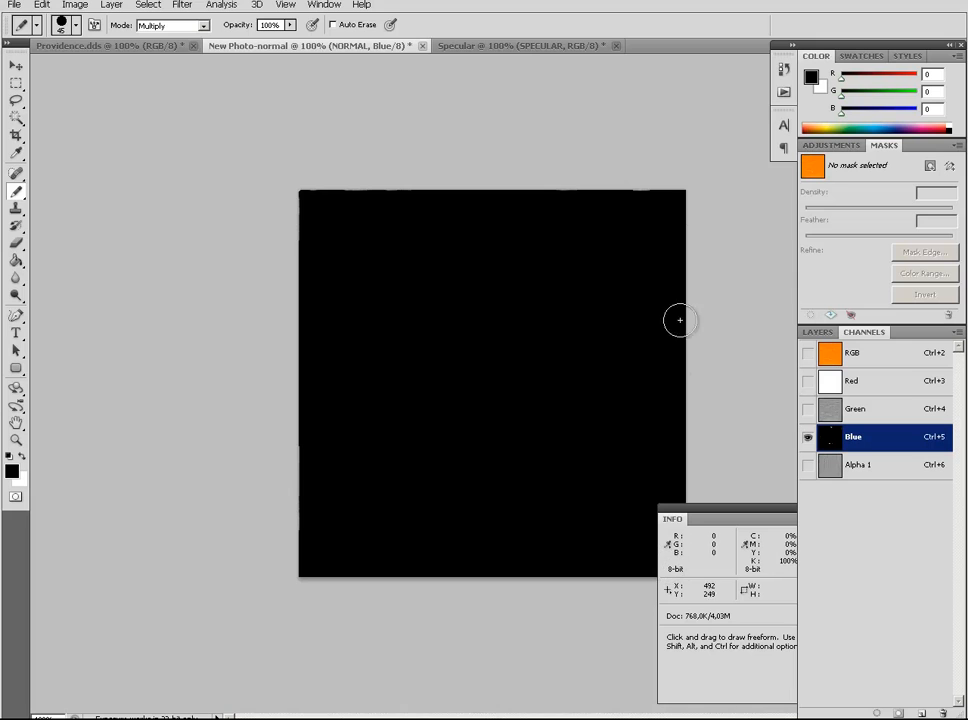
pyautogui.moveTo(327, 220)
pyautogui.mouseDown()
pyautogui.moveTo(292, 268)
pyautogui.moveTo(625, 199)
pyautogui.moveTo(298, 220)
pyautogui.mouseUp()
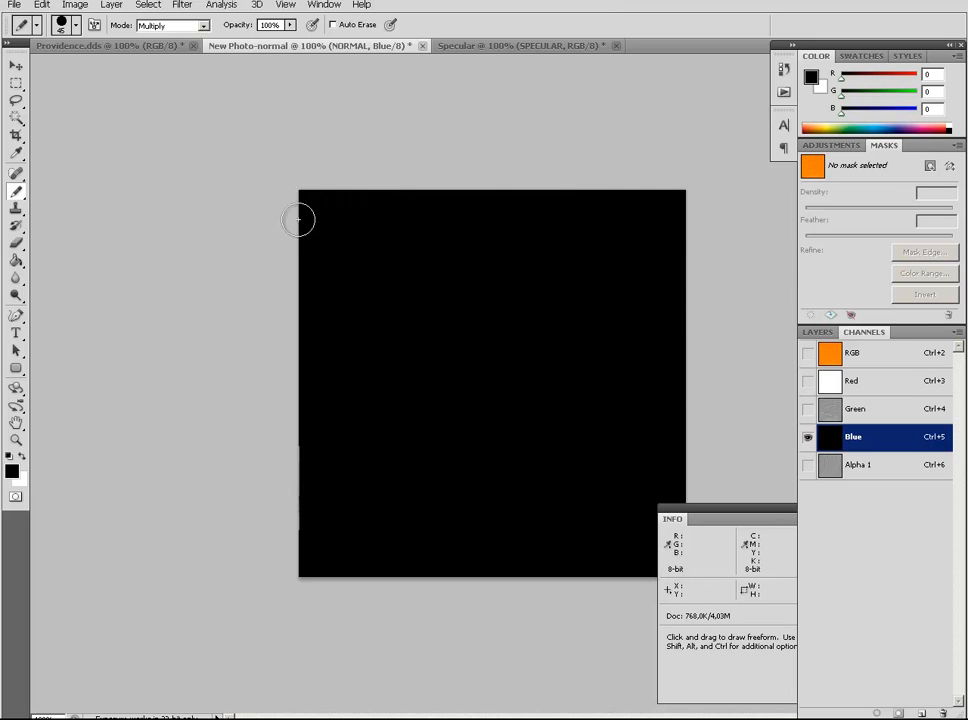
pyautogui.click(840, 380)
pyautogui.click(877, 439)
pyautogui.click(875, 381)
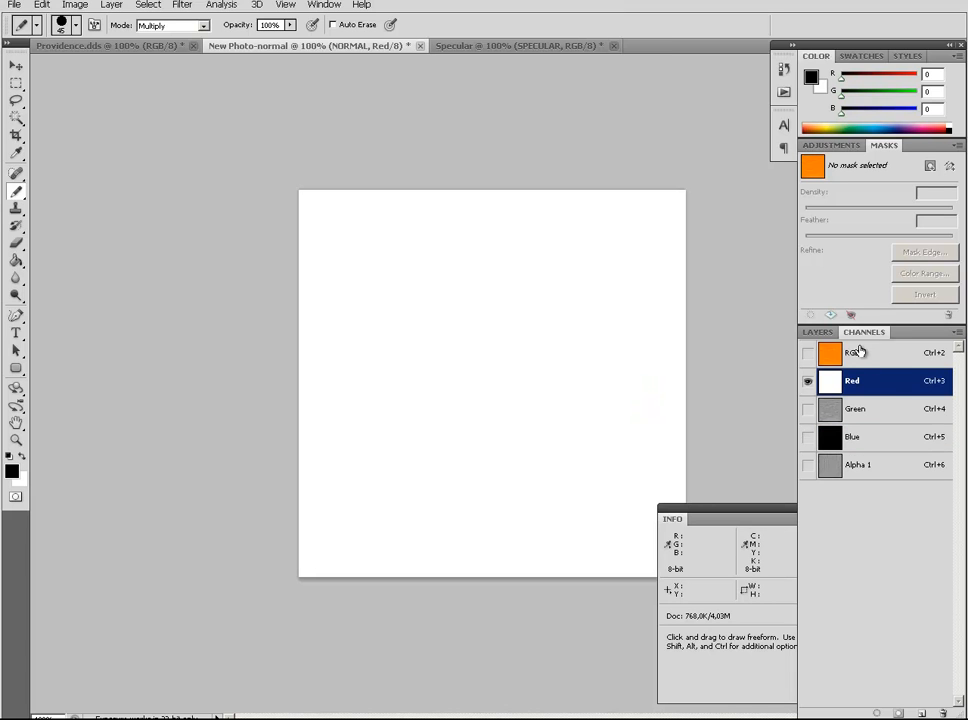
pyautogui.click(859, 351)
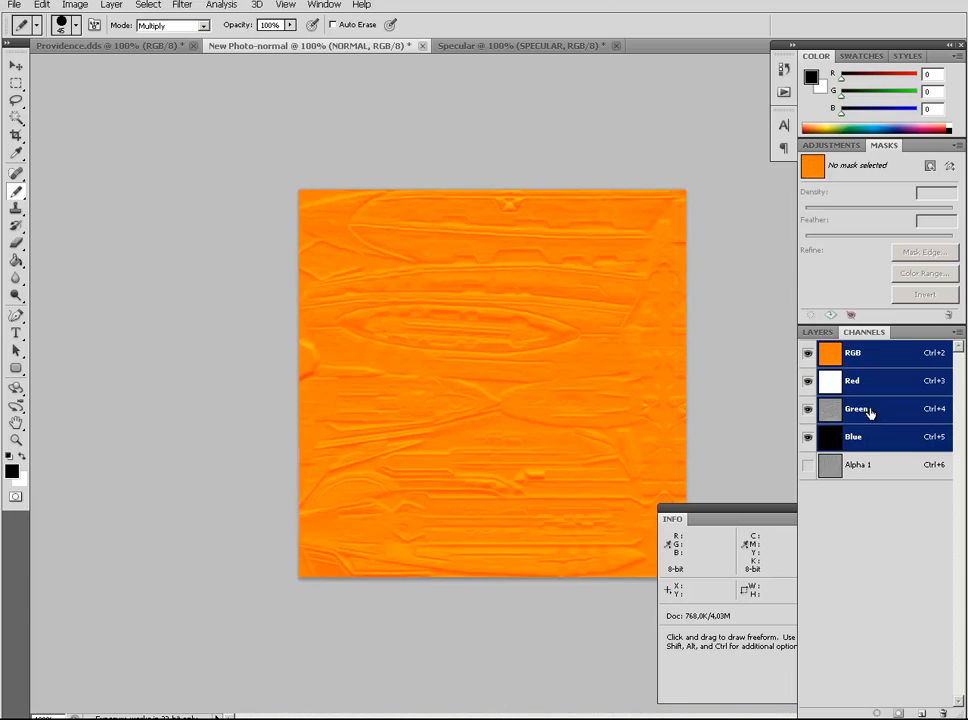
# Copy the whole specular map and paste it into the red channel of the normal map
pyautogui.click(472, 46)
pyautogui.hotkey('ctrl', 'a')
pyautogui.click(337, 46)
pyautogui.click(853, 437)
pyautogui.click(875, 385)
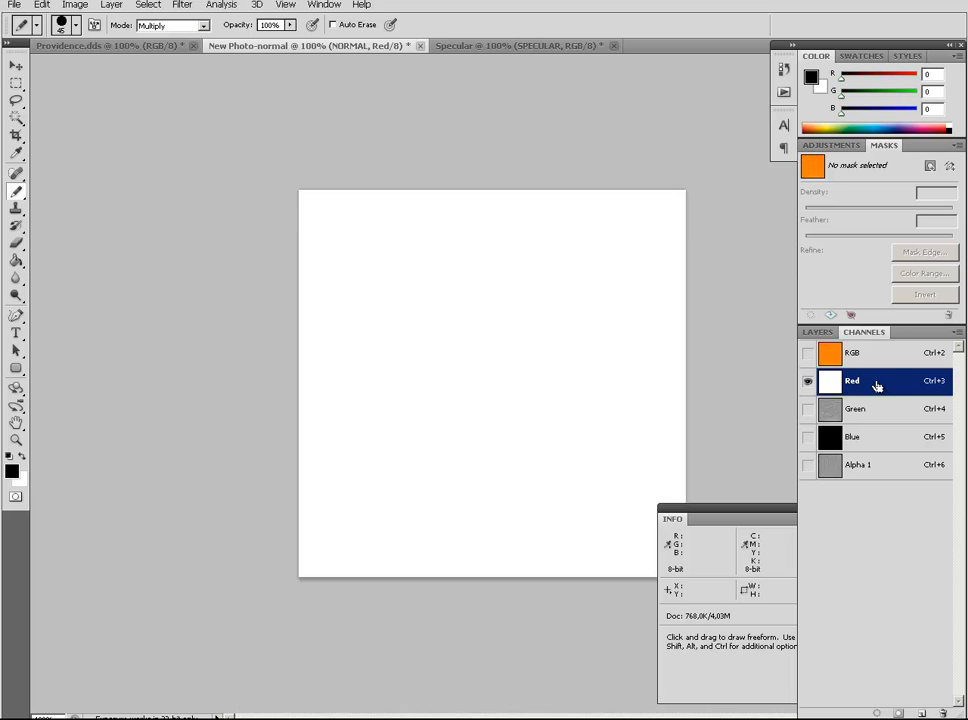
pyautogui.hotkey('ctrl', 'v')
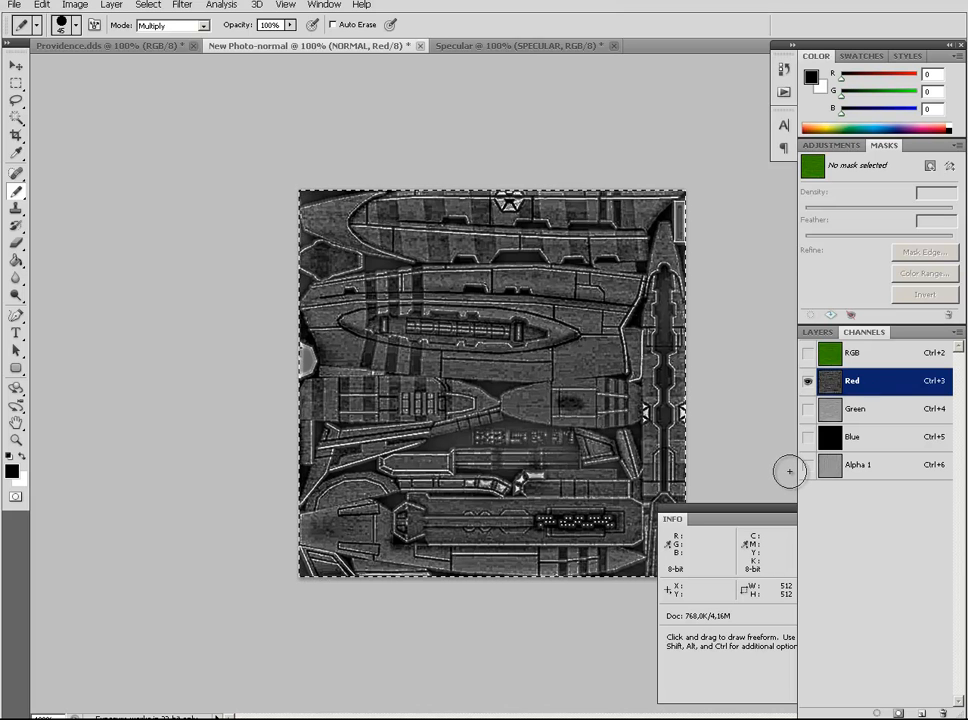
pyautogui.hotkey('ctrl', '+')
pyautogui.hotkey('ctrl', '+')
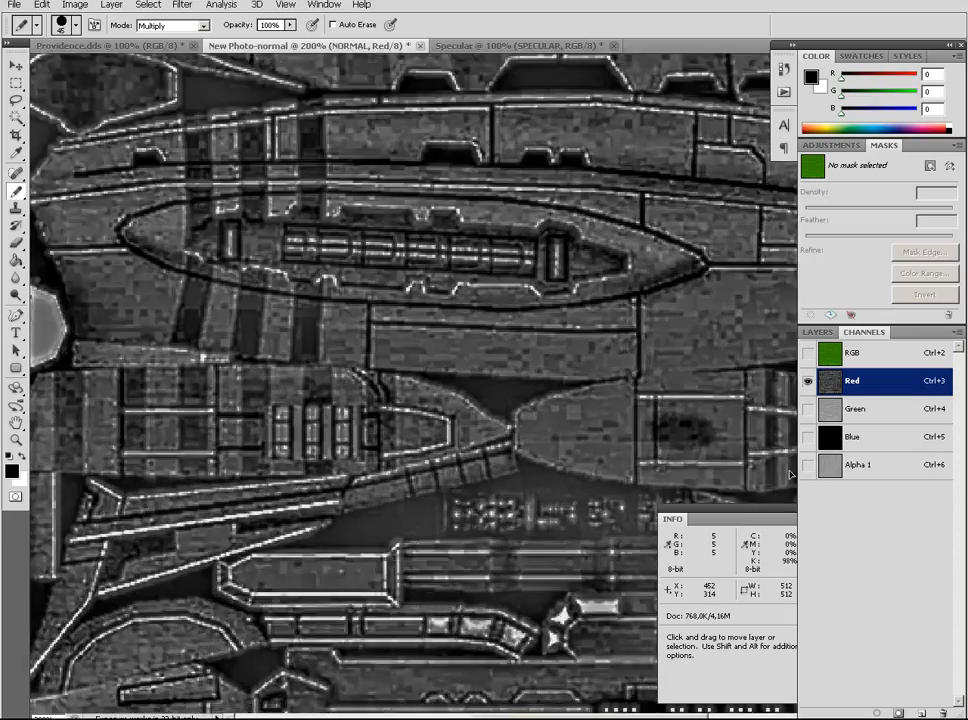
pyautogui.hotkey('ctrl', '-')
pyautogui.hotkey('ctrl', '-')
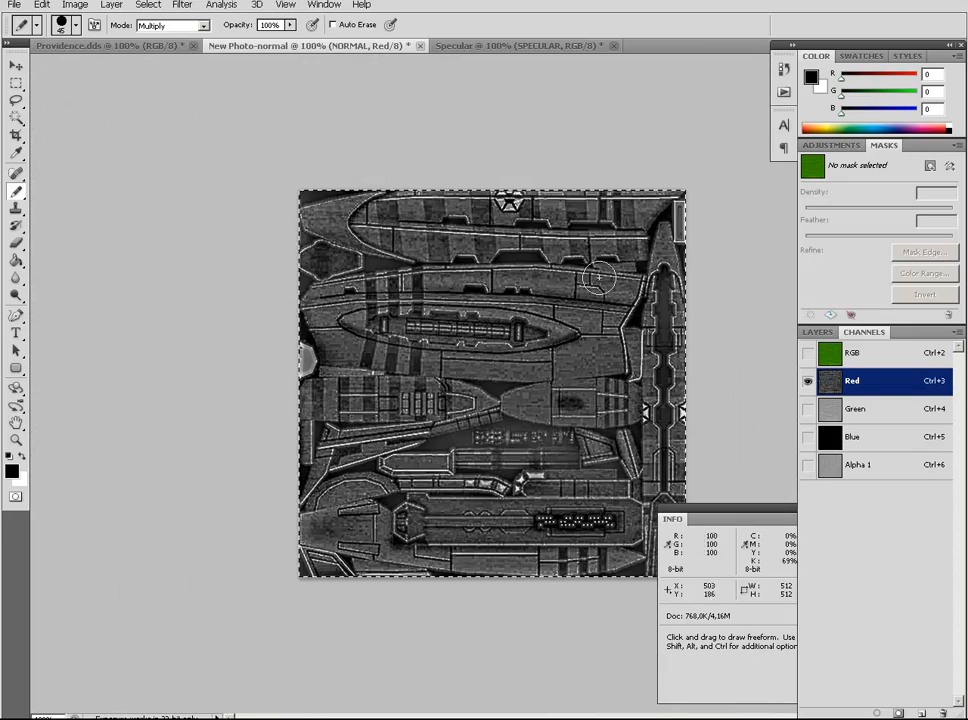
# Smooth the specular image in the red channel with the Diffuse filter in Anisotropic mode
pyautogui.click(182, 5)
pyautogui.moveTo(229, 239)
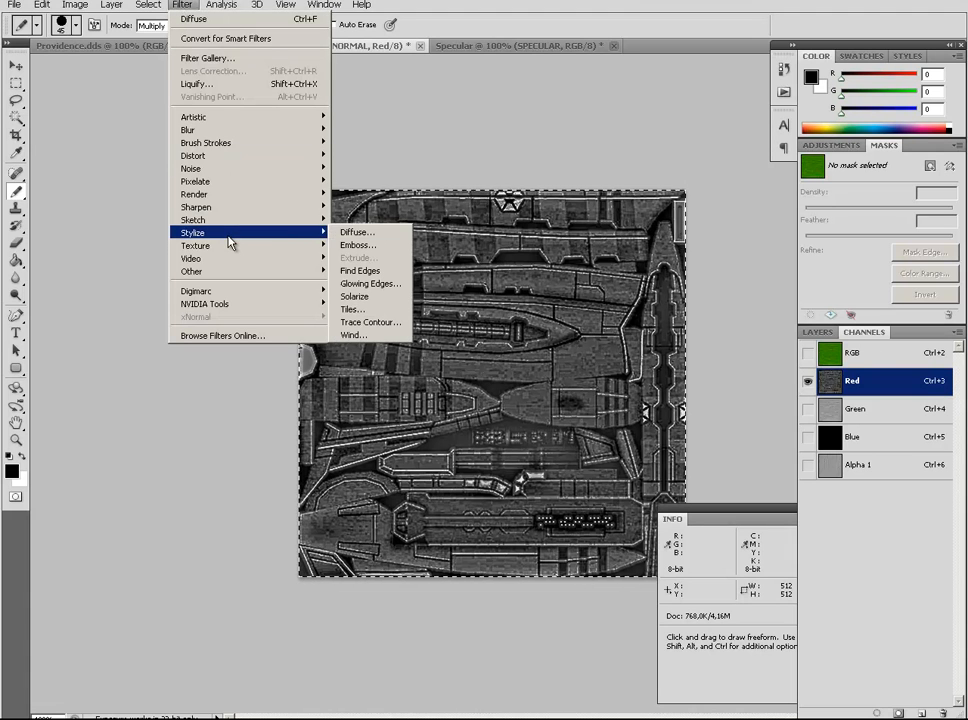
pyautogui.click(381, 237)
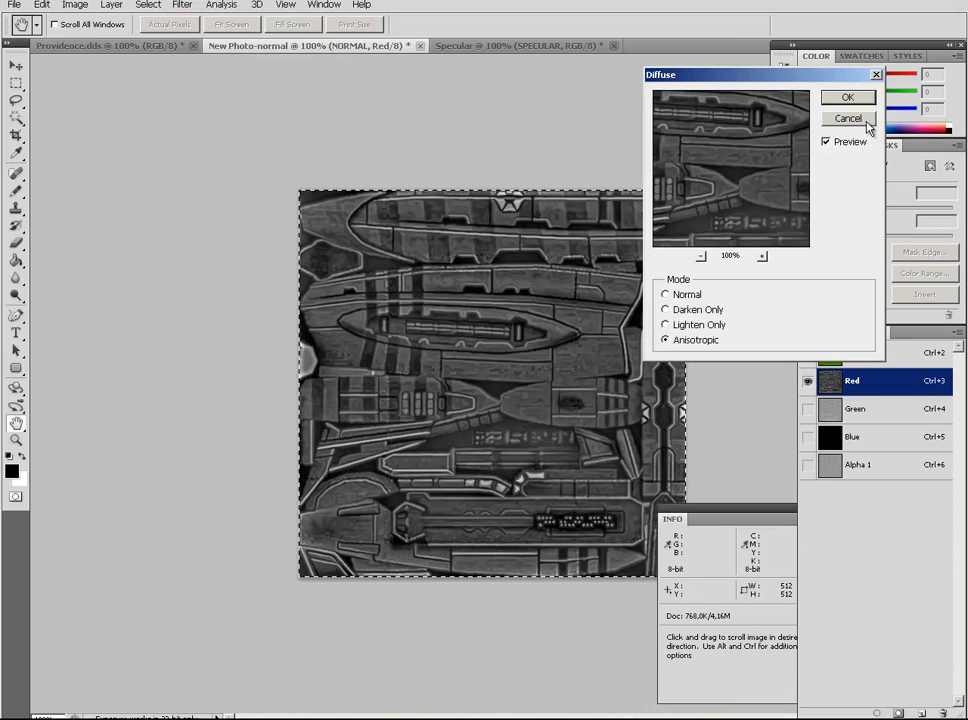
pyautogui.click(855, 95)
pyautogui.hotkey('ctrl', '+')
pyautogui.hotkey('ctrl', '+')
pyautogui.hotkey('ctrl', '+')
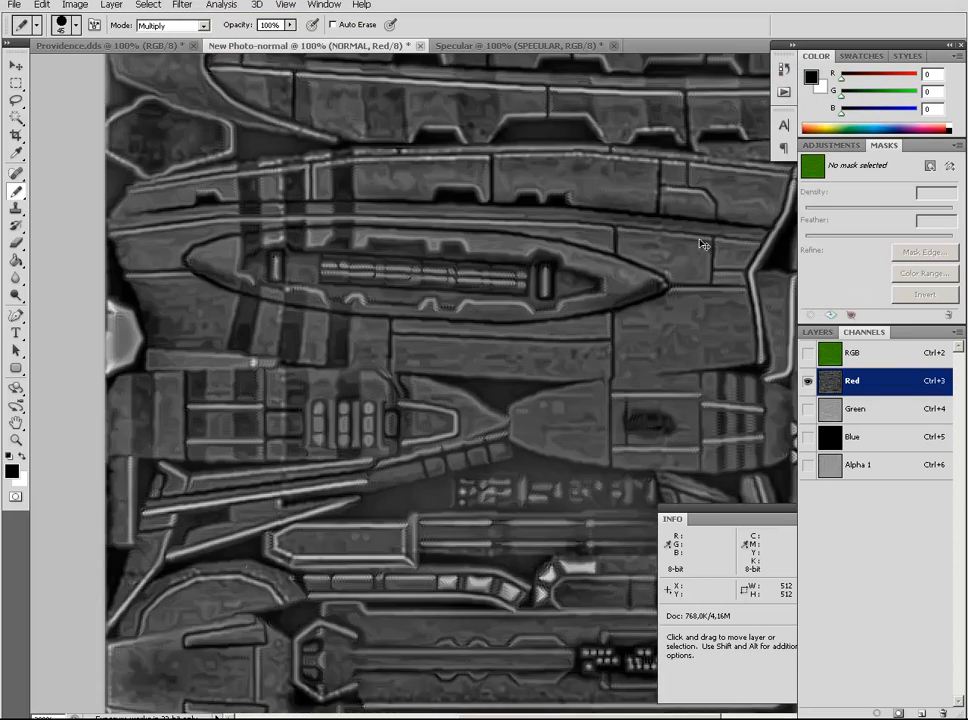
pyautogui.hotkey('ctrl', '-')
pyautogui.hotkey('ctrl', '-')
pyautogui.hotkey('ctrl', '-')
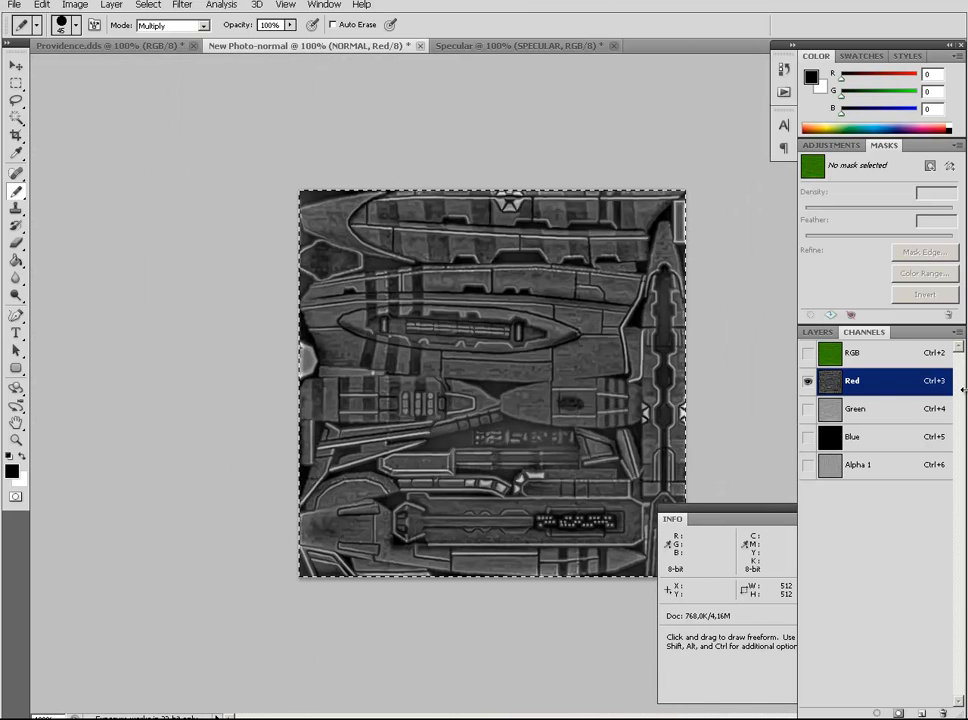
# Save a copy of the normal map over providence_normal.dds in the cave model folder, as DXT5 ARGB with no MIP maps
pyautogui.click(870, 356)
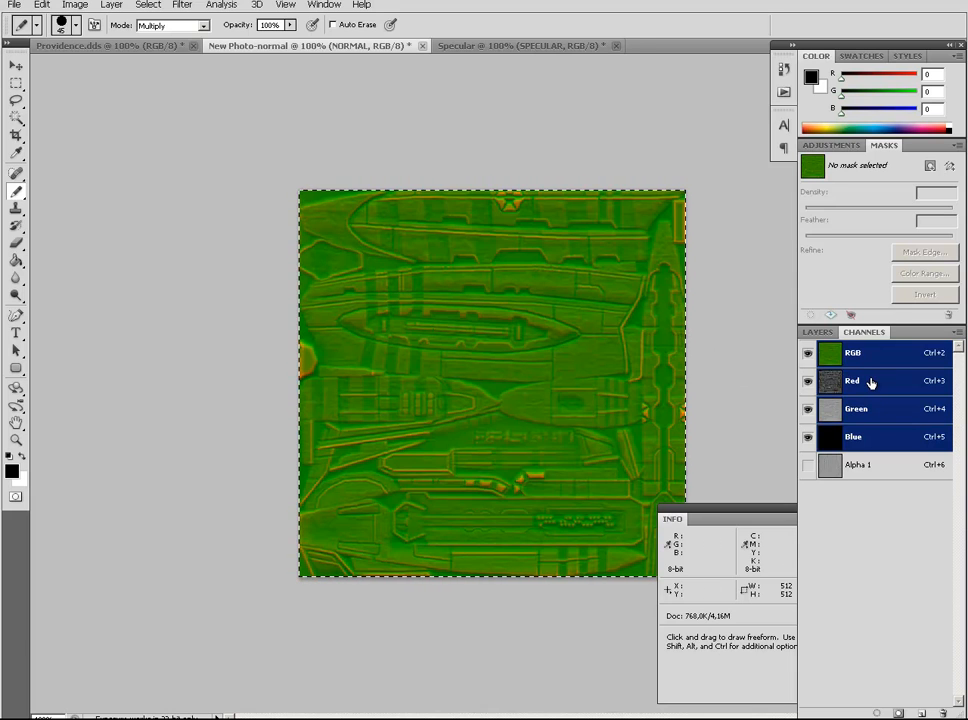
pyautogui.click(870, 381)
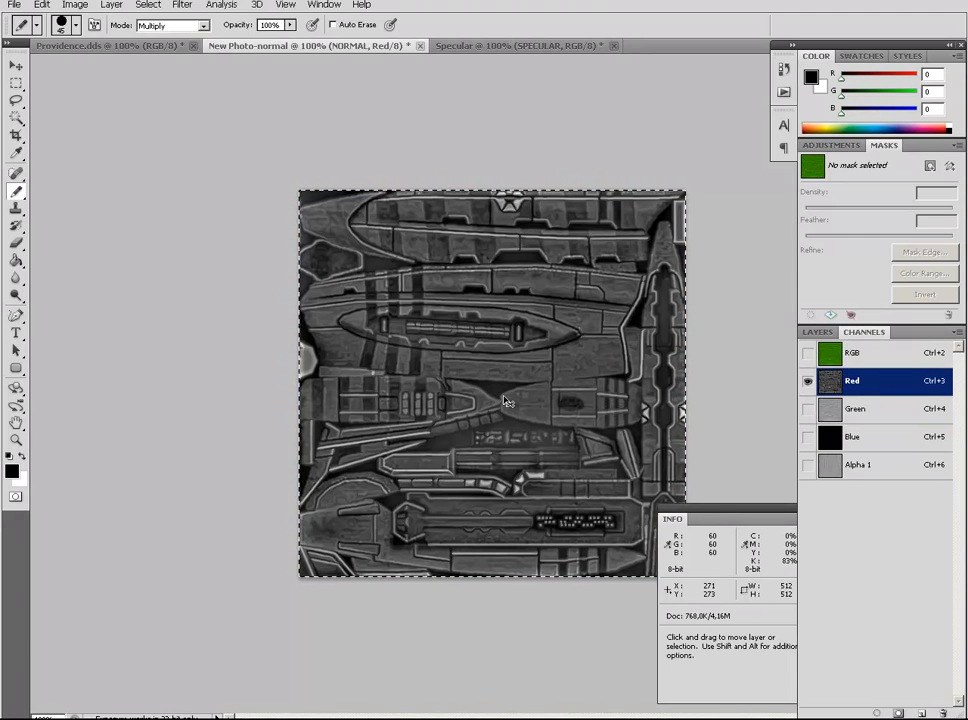
pyautogui.hotkey('ctrl', 'shift', 's')
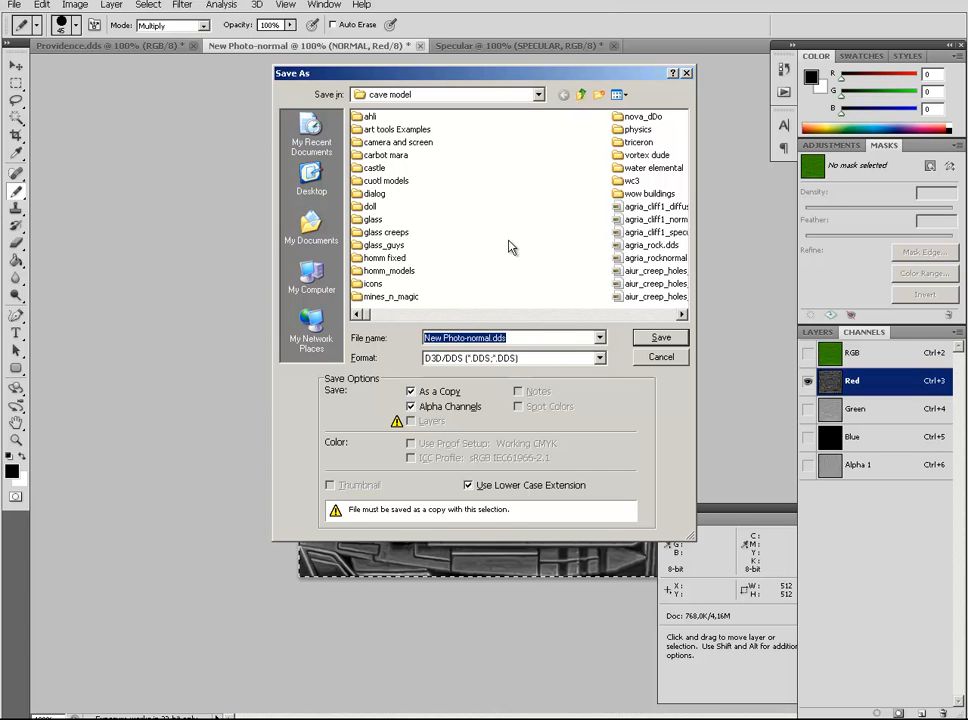
pyautogui.write('pro')
pyautogui.press('Down')
pyautogui.press('Down')
pyautogui.press('Down')
pyautogui.press('Return')
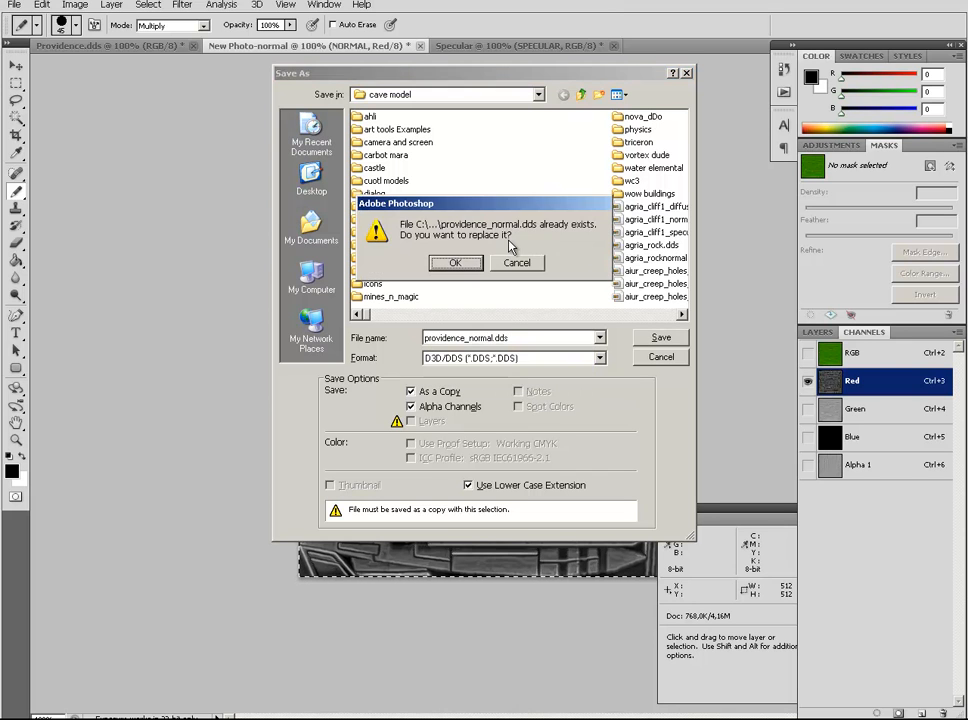
pyautogui.press('Return')
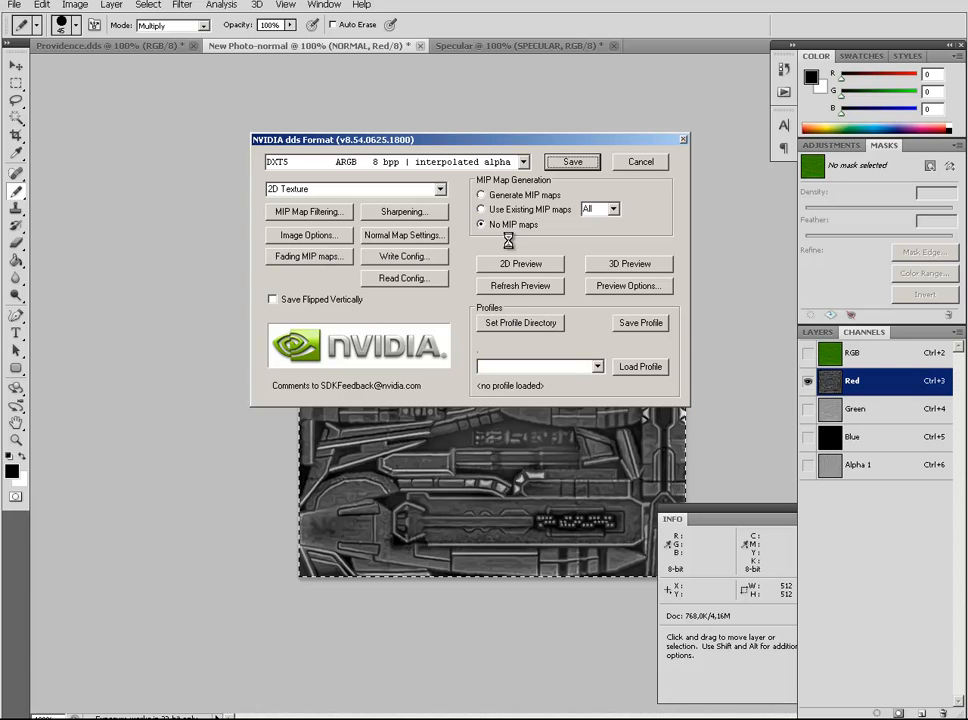
pyautogui.press('Return')
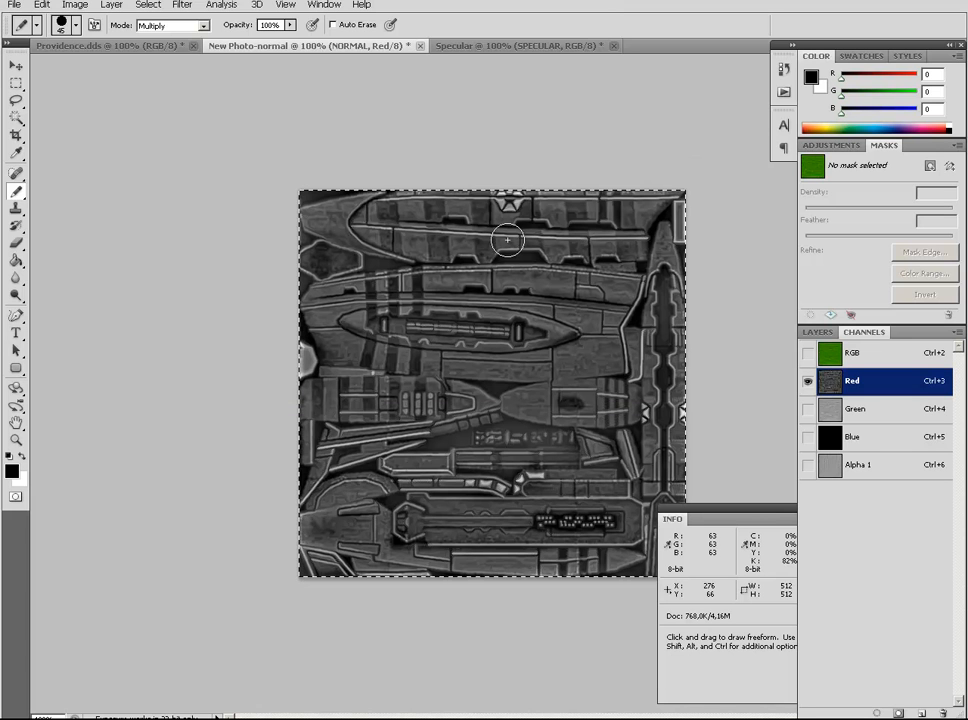
# Switch to 3ds Max, go up to the ship's parent material and replace it with a fresh SC2 Standard Material
pyautogui.click(90, 44)
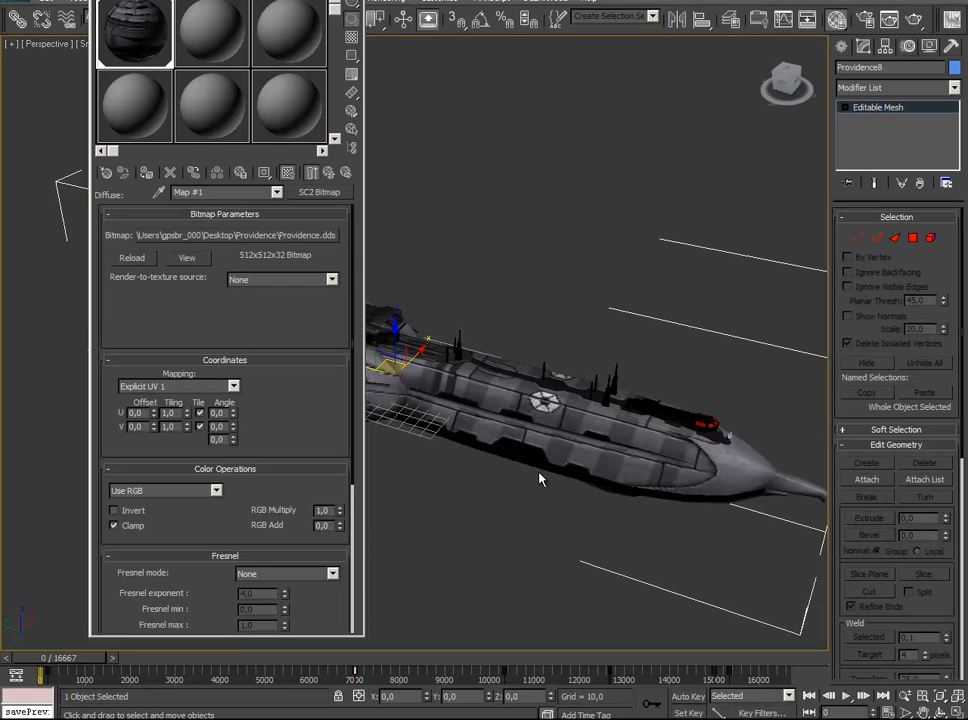
pyautogui.moveTo(548, 489); pyautogui.dragTo(737, 507)
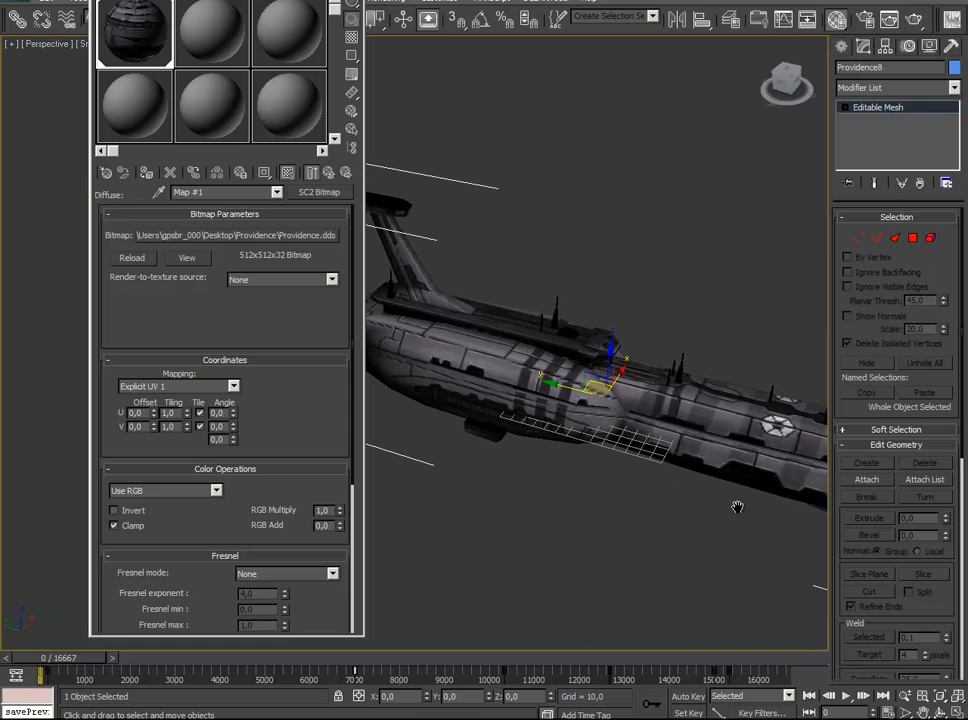
pyautogui.click(276, 192)
pyautogui.click(270, 206)
pyautogui.scroll(4, 324, 432)
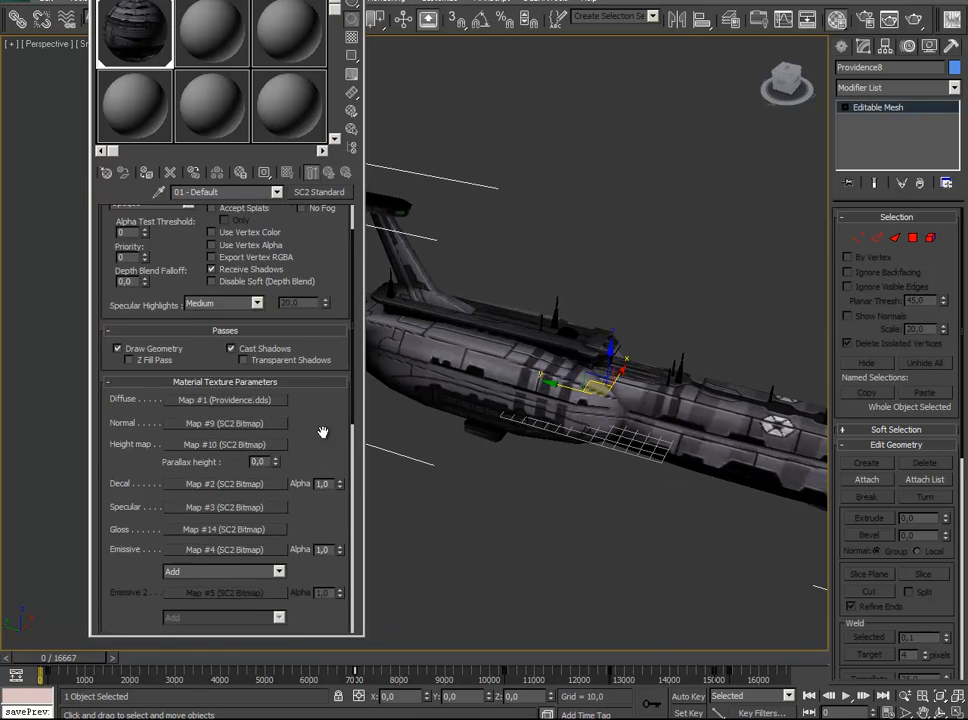
pyautogui.scroll(-2, 311, 490)
pyautogui.scroll(2, 309, 588)
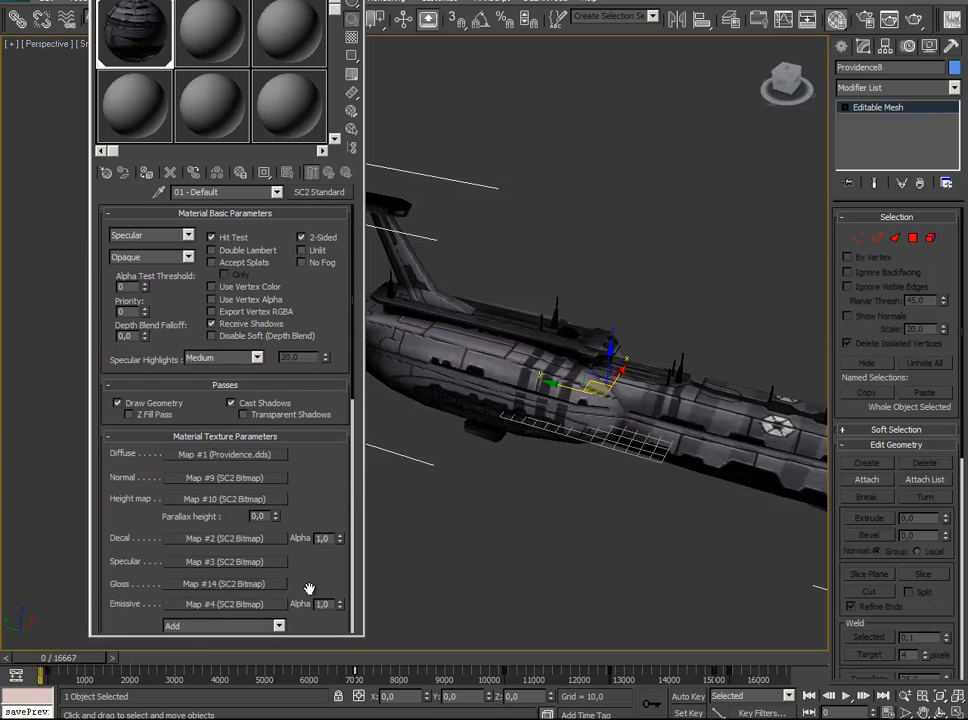
pyautogui.click(330, 193)
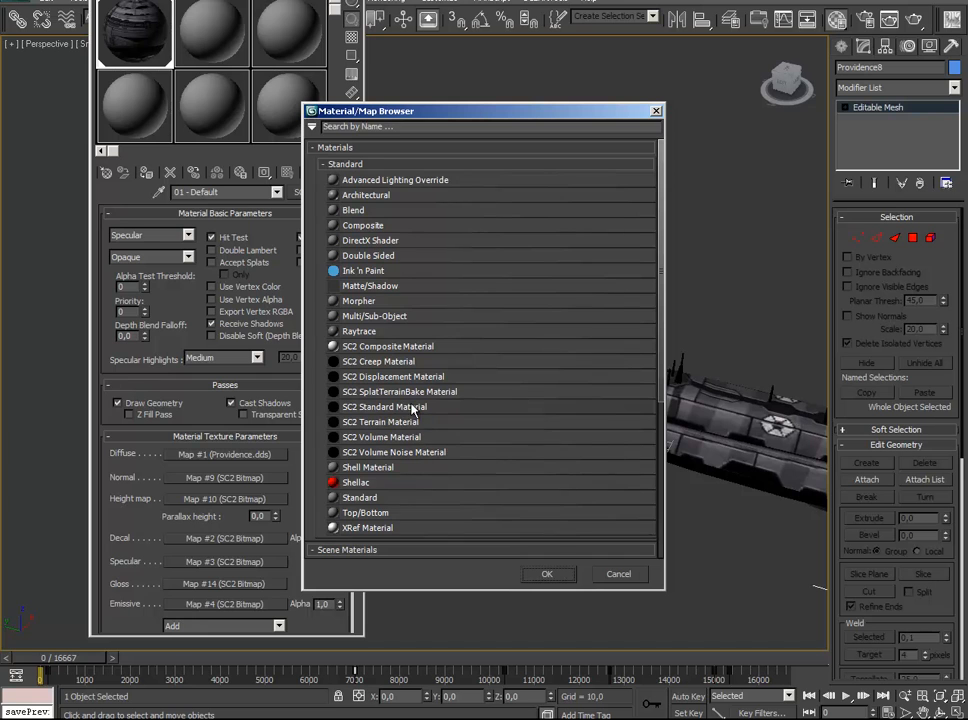
pyautogui.click(546, 576)
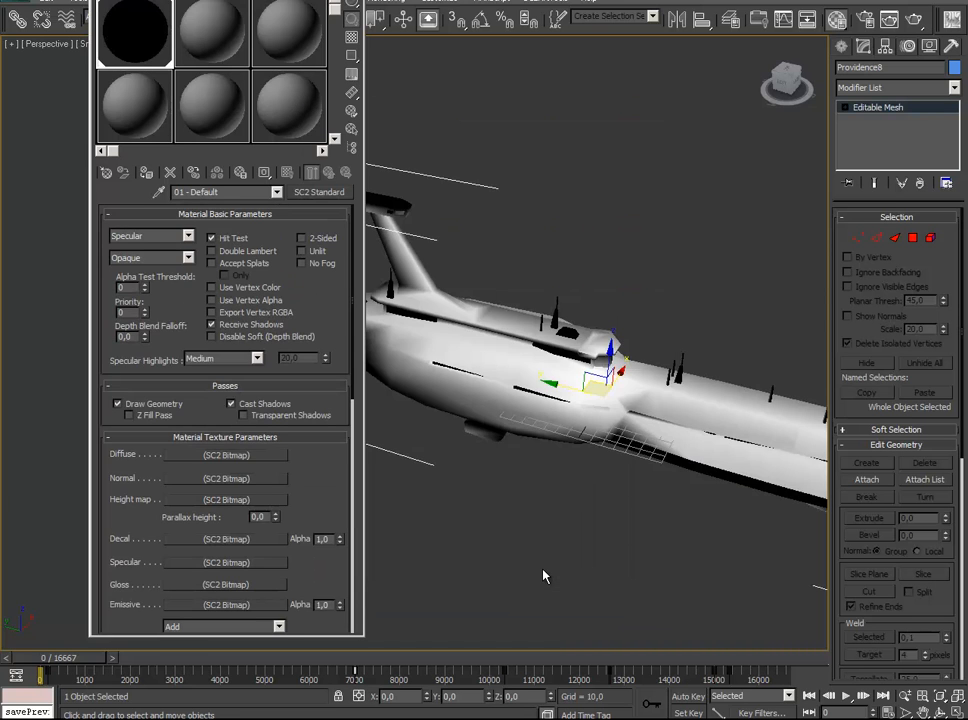
# Load Providence.dds from the cave model folder as the Diffuse map, view the image and return to the parent material
pyautogui.click(273, 456)
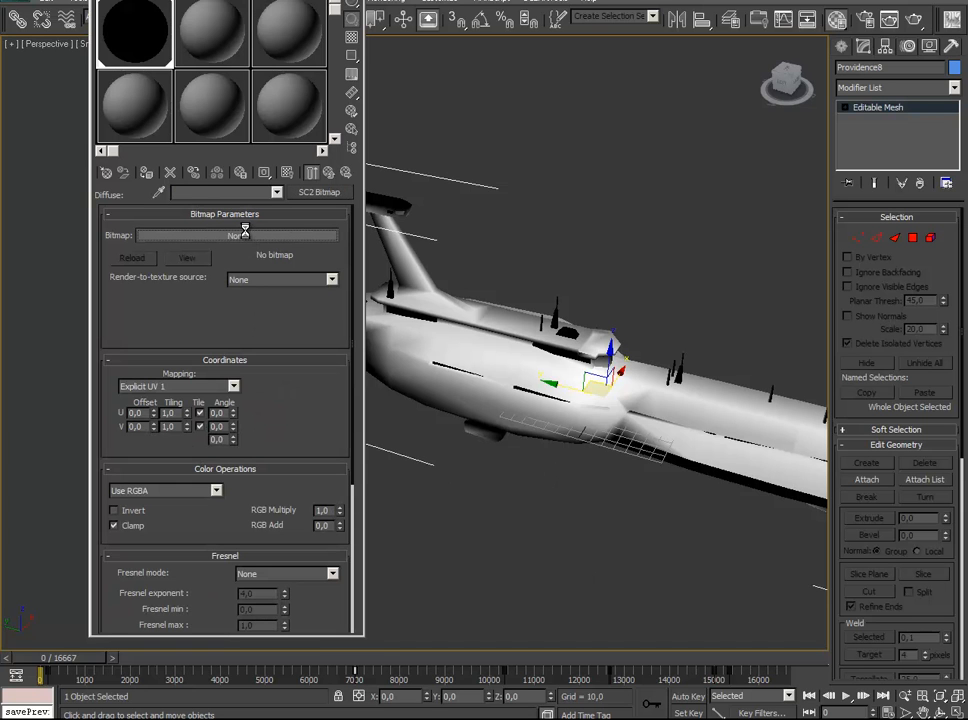
pyautogui.click(244, 236)
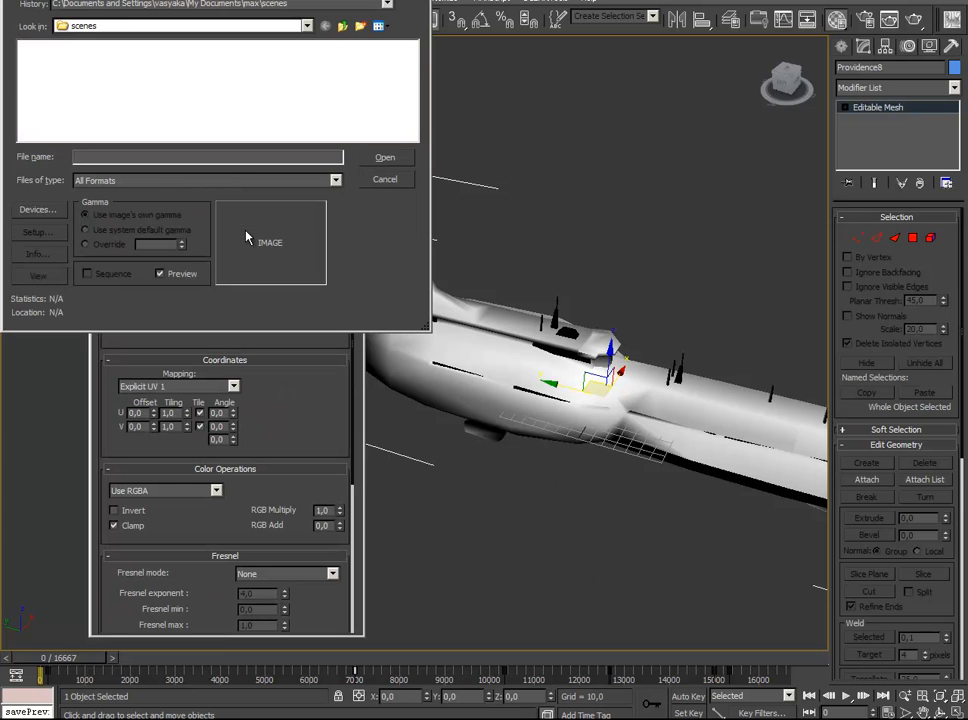
pyautogui.click(345, 28)
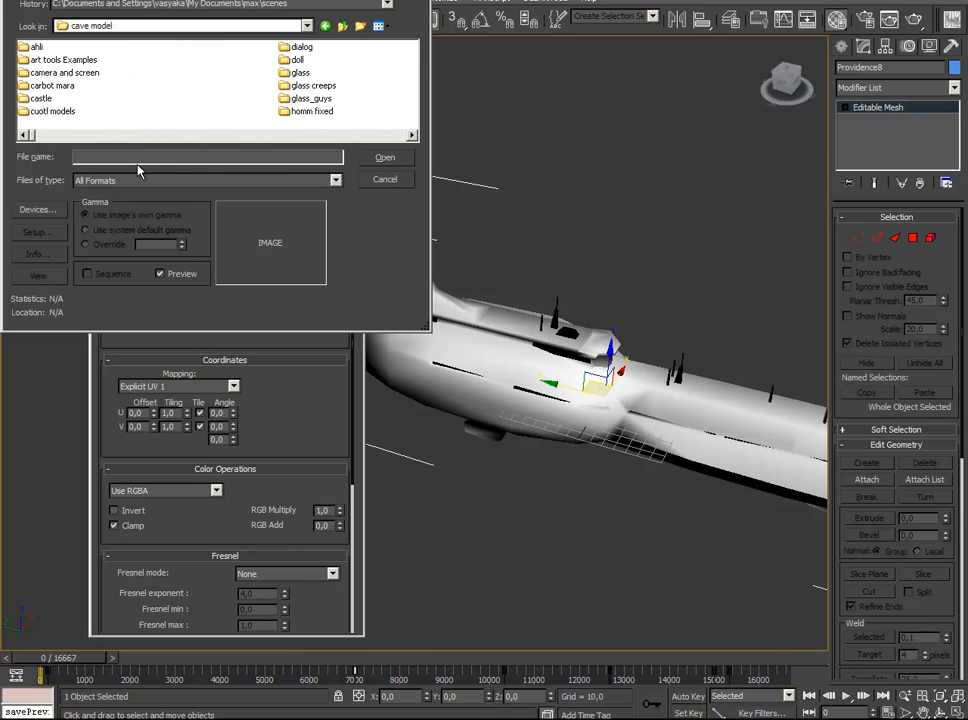
pyautogui.write('provi')
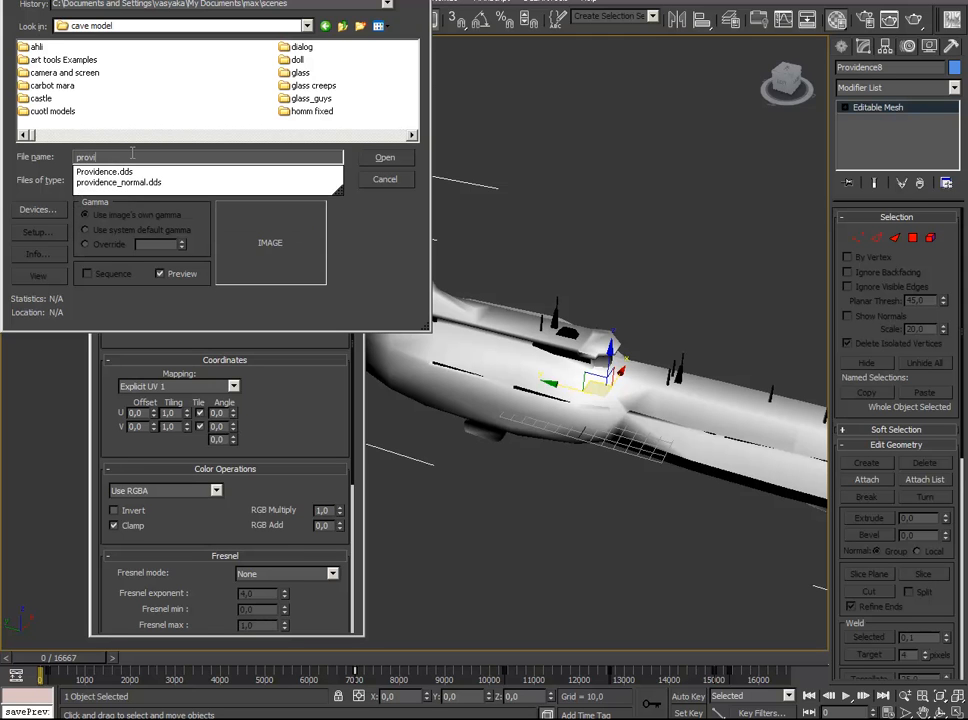
pyautogui.press('Down')
pyautogui.press('Return')
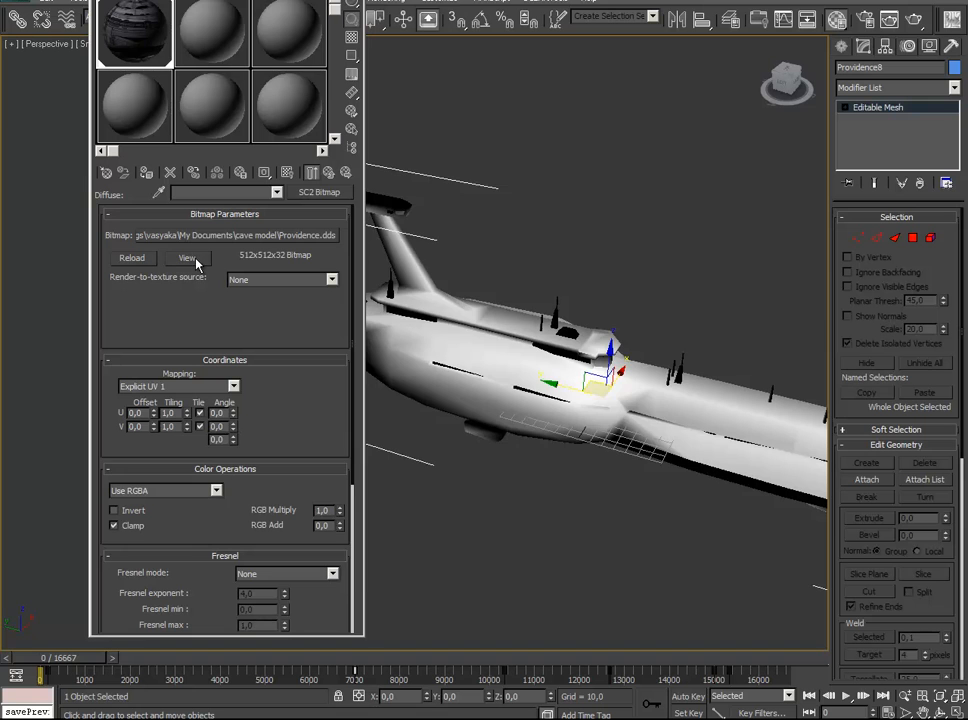
pyautogui.click(187, 258)
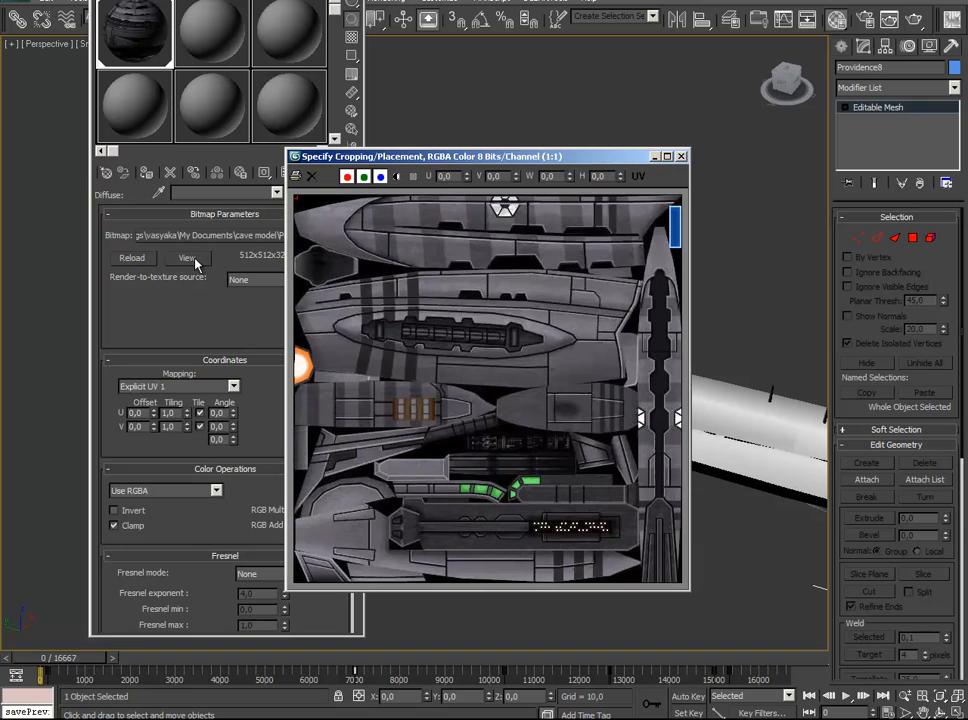
pyautogui.click(681, 157)
pyautogui.click(277, 192)
pyautogui.click(257, 207)
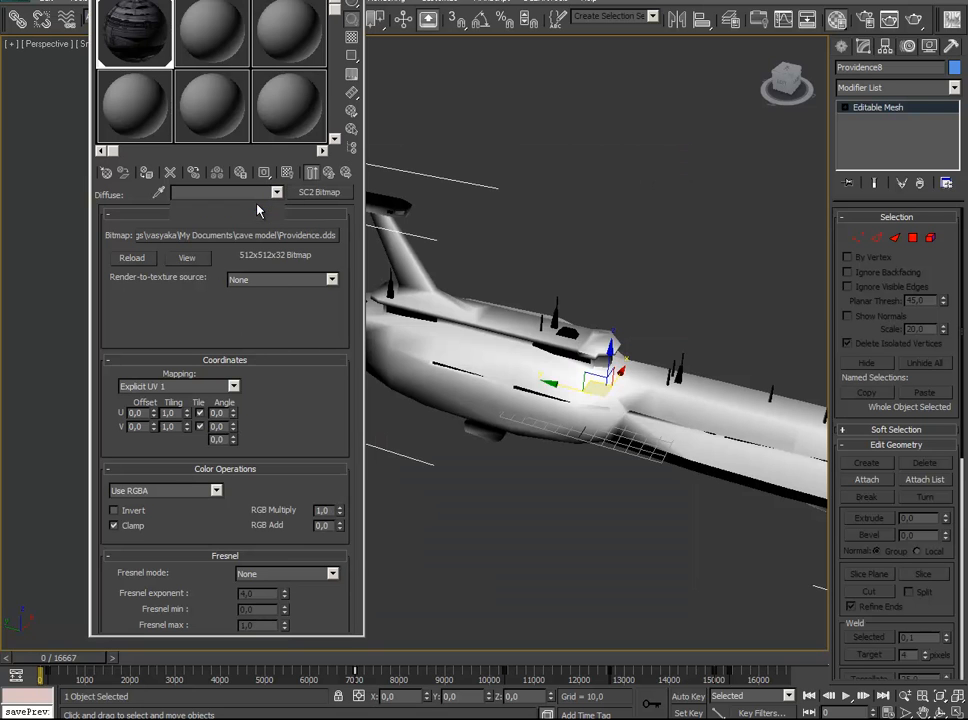
# Load providence_normal.dds from the cave model folder into the material's Normal map
pyautogui.moveTo(313, 513); pyautogui.dragTo(315, 353)
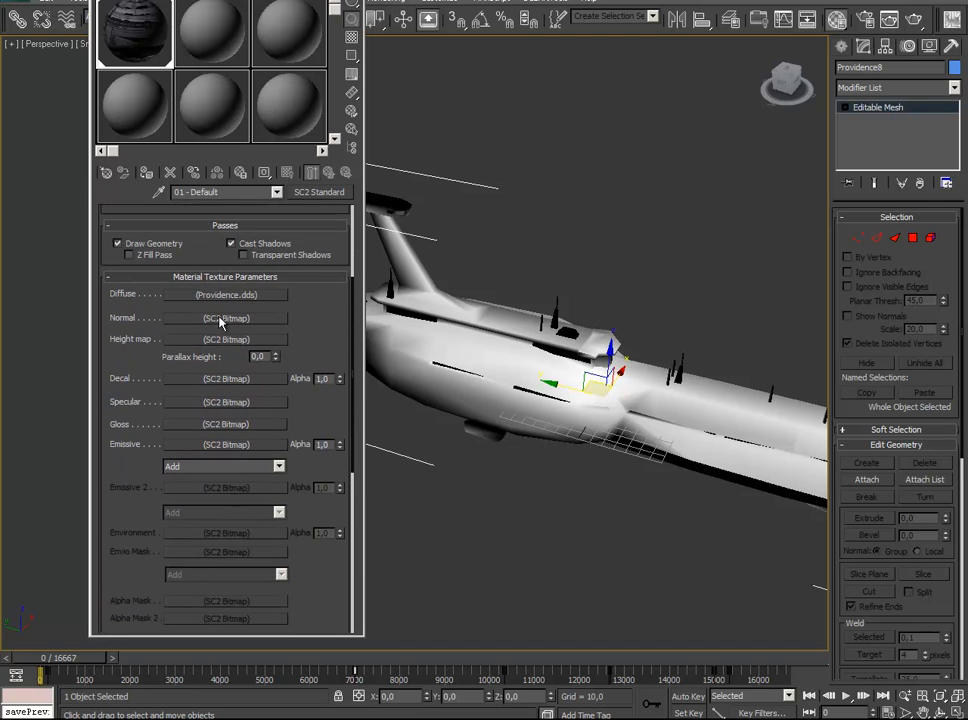
pyautogui.click(218, 319)
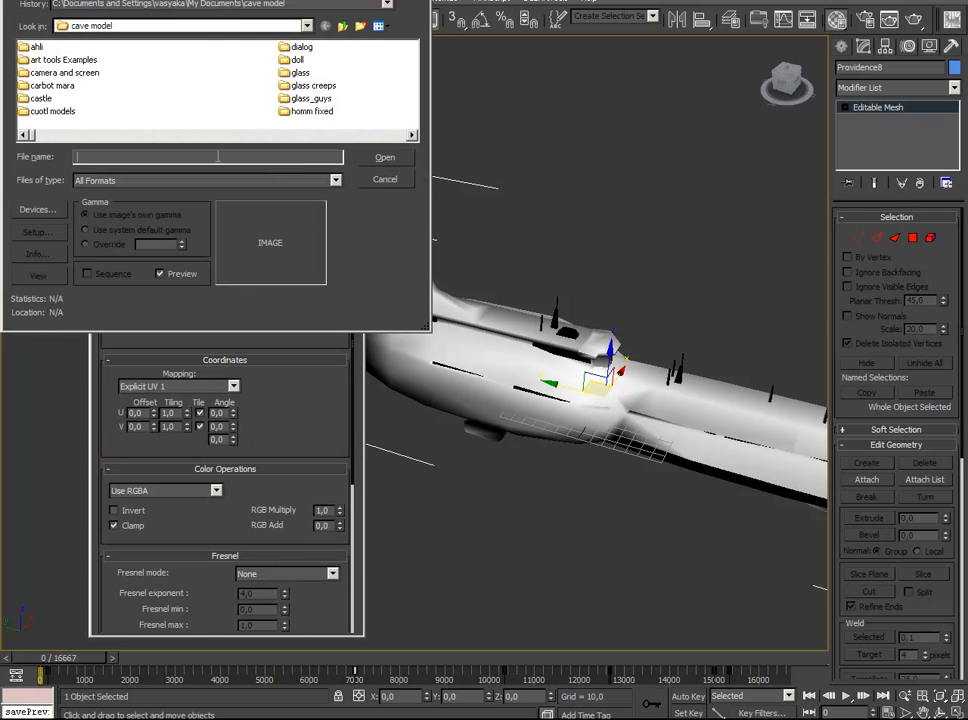
pyautogui.write('prov')
pyautogui.press('Down')
pyautogui.press('Down')
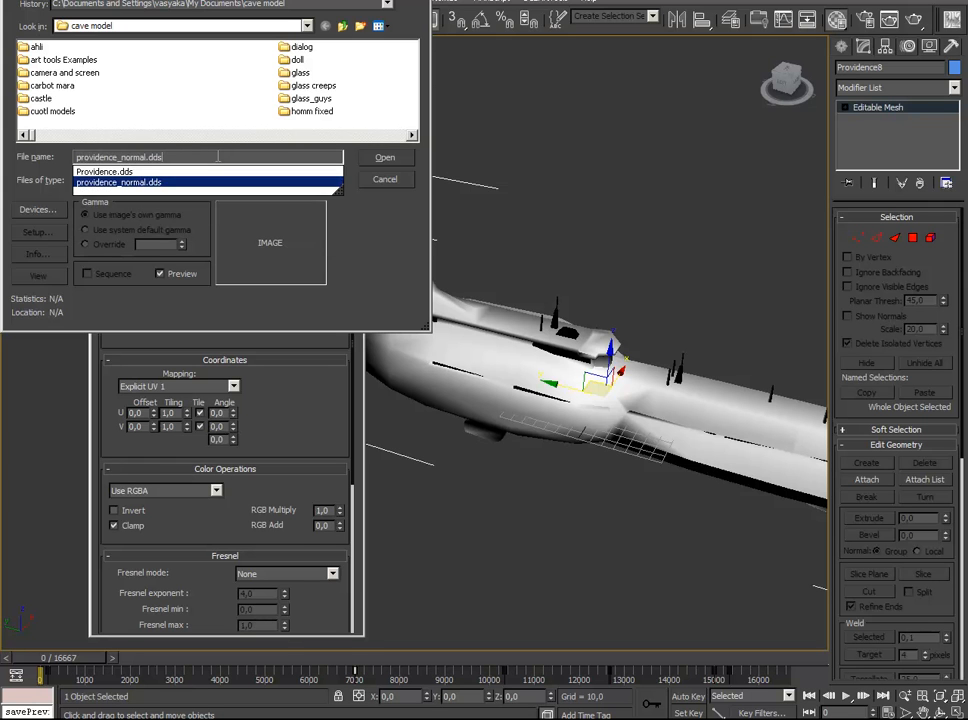
pyautogui.press('Return')
# View the normal bitmap with only its red channel shown, and return to the parent material
pyautogui.click(186, 258)
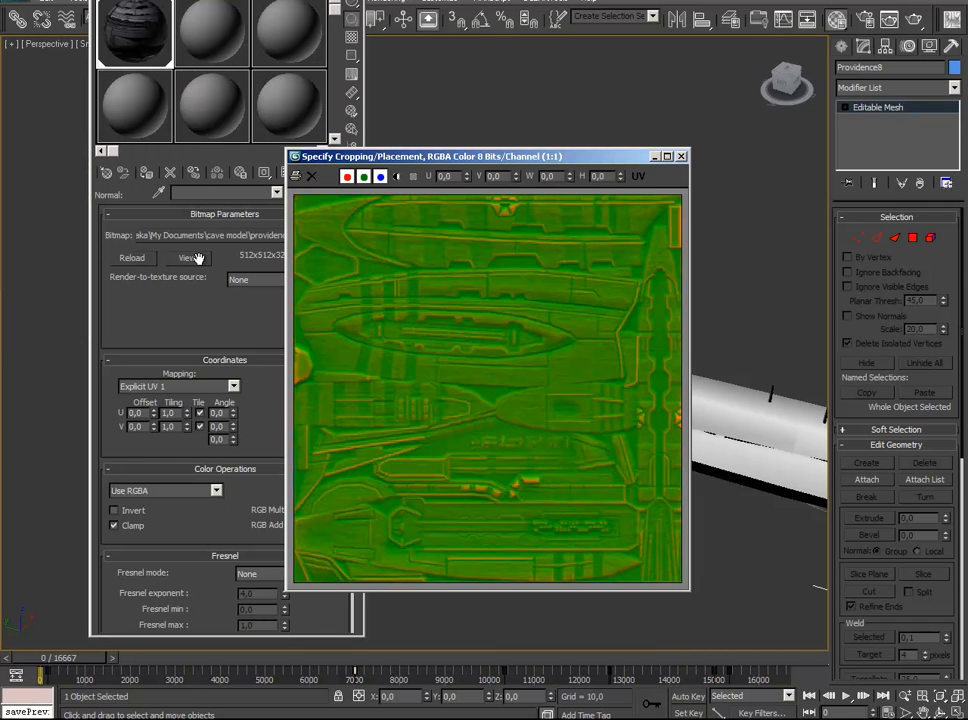
pyautogui.click(363, 177)
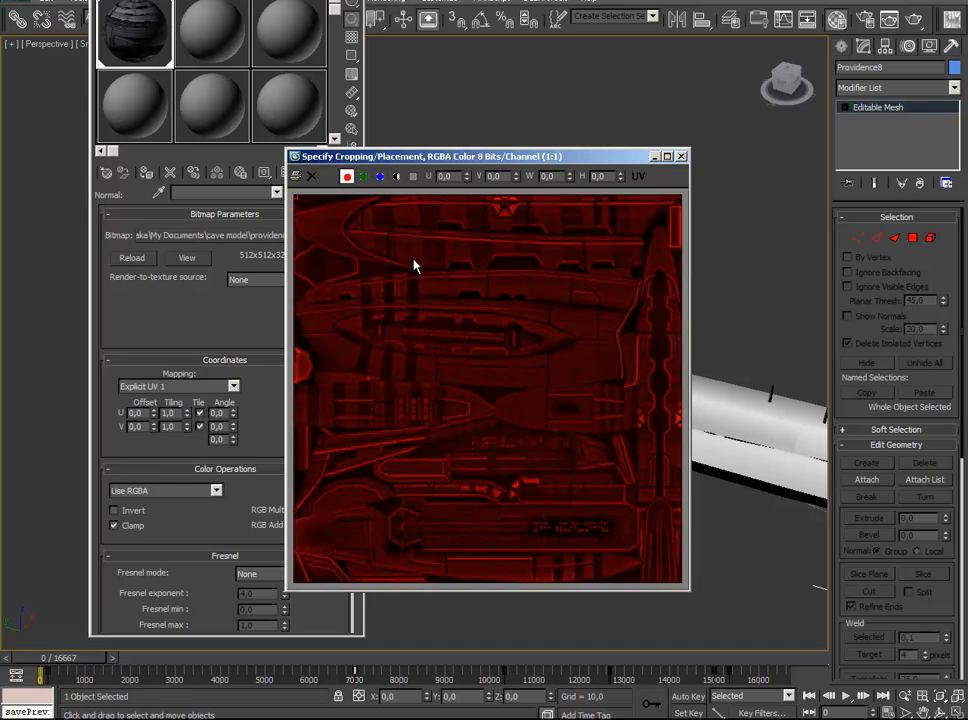
pyautogui.click(681, 157)
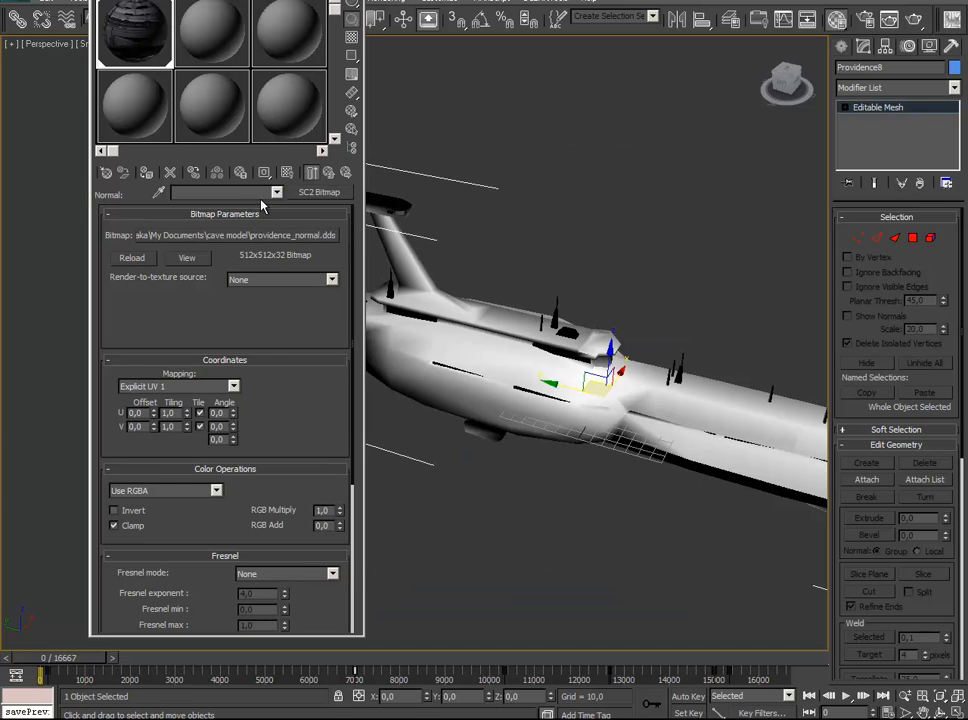
pyautogui.click(278, 193)
pyautogui.click(266, 207)
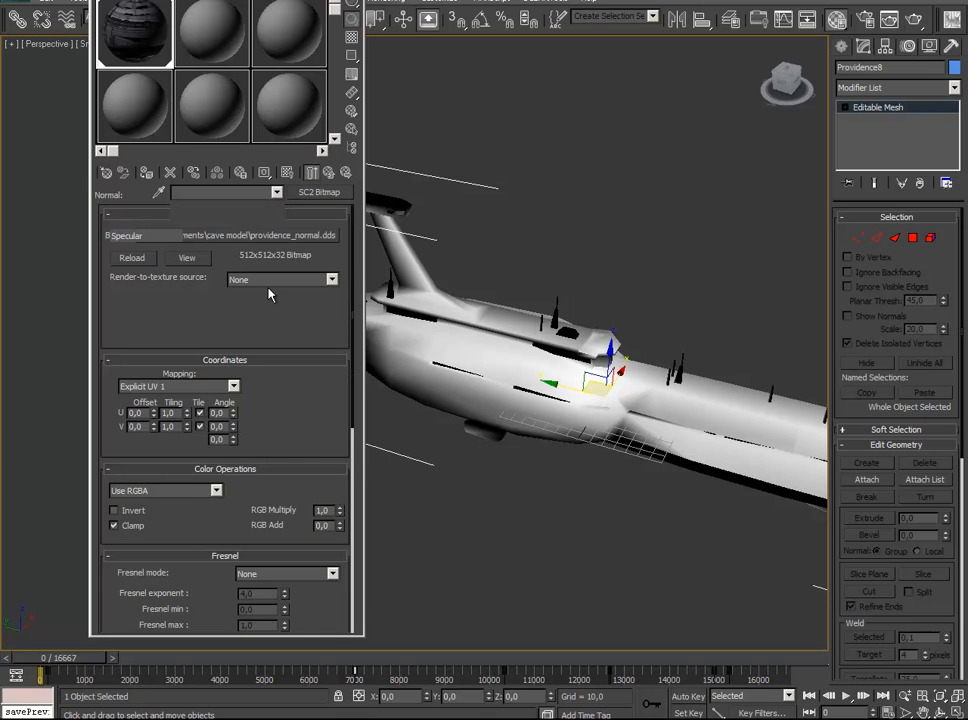
# Copy the Normal map into the material's Specular slot
pyautogui.moveTo(307, 332); pyautogui.dragTo(130, 331)
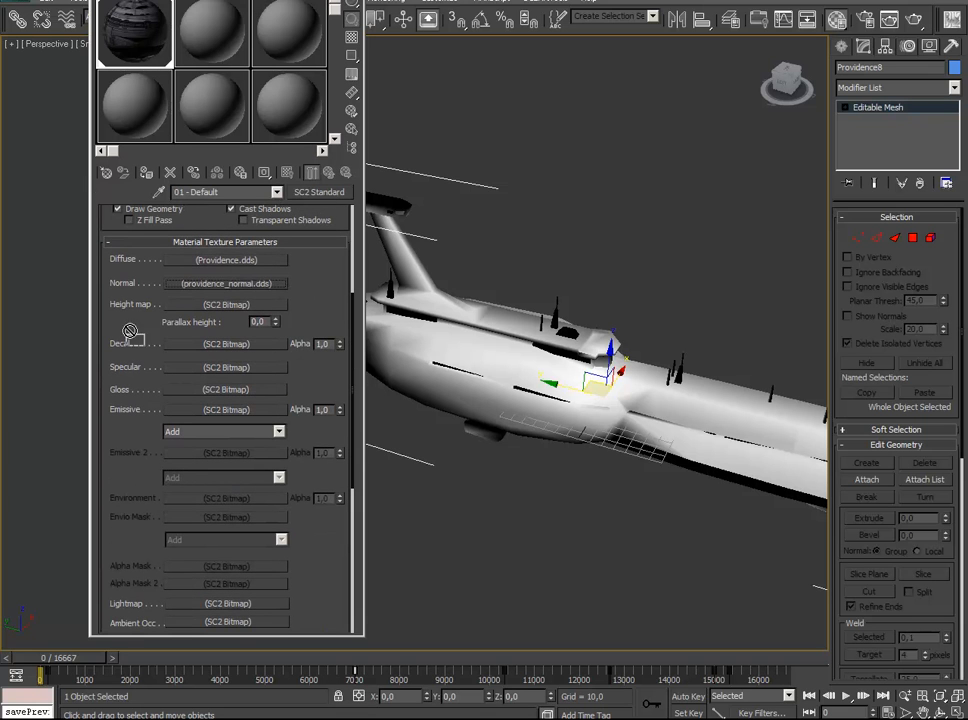
pyautogui.moveTo(204, 372); pyautogui.dragTo(208, 371)
pyautogui.click(196, 346)
# Set the Specular map's color operation to Use R and return to the parent material
pyautogui.click(209, 372)
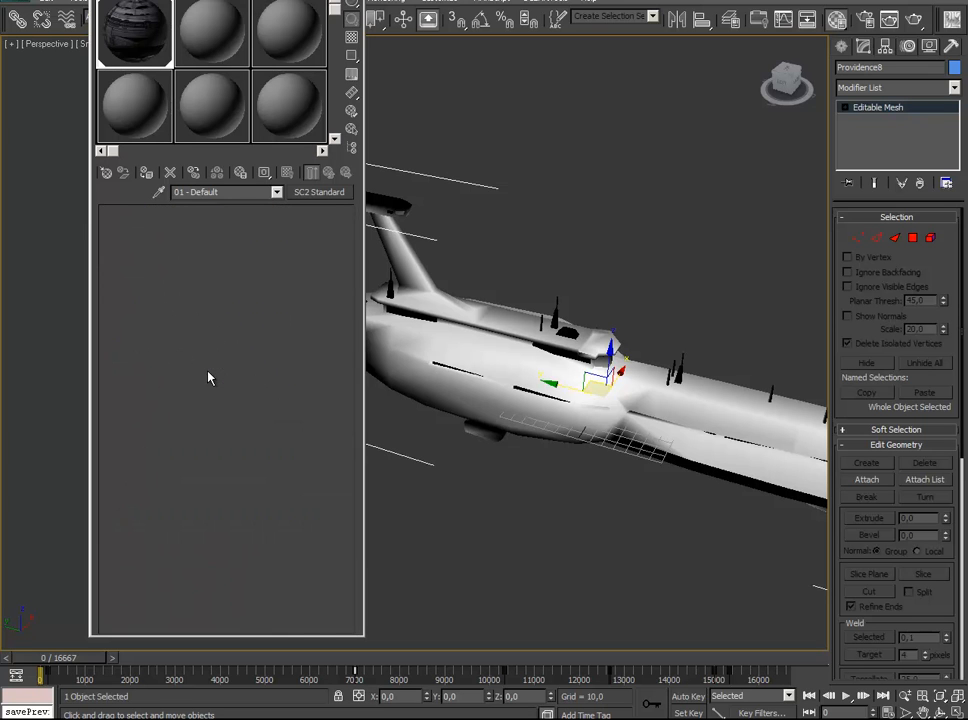
pyautogui.moveTo(273, 415); pyautogui.dragTo(272, 308)
pyautogui.click(143, 383)
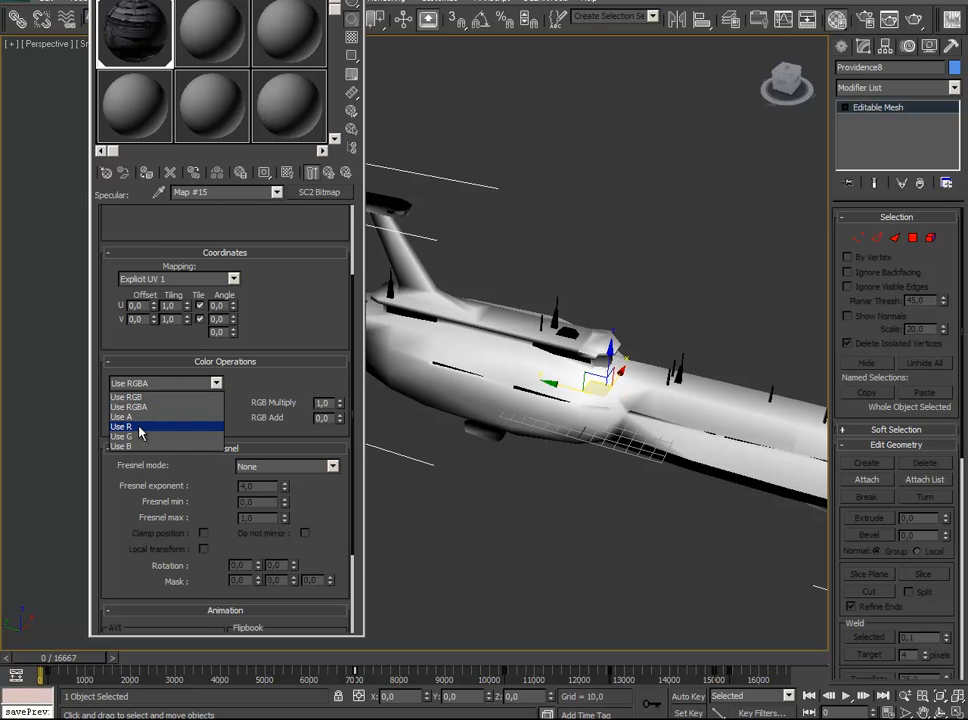
pyautogui.click(141, 427)
pyautogui.moveTo(294, 286); pyautogui.dragTo(292, 416)
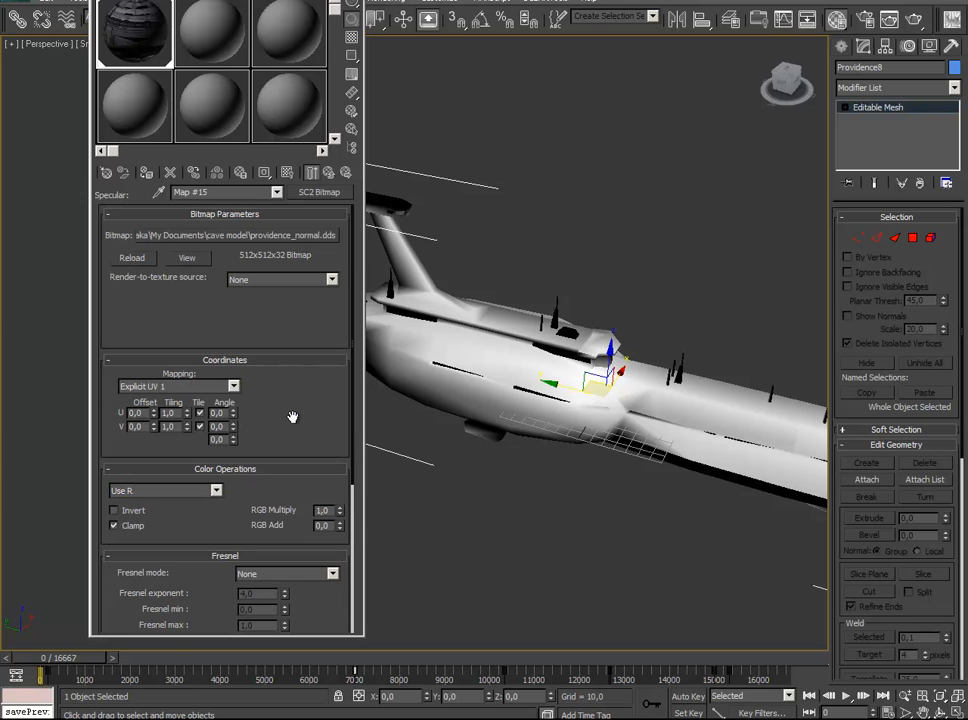
pyautogui.click(275, 193)
pyautogui.click(292, 203)
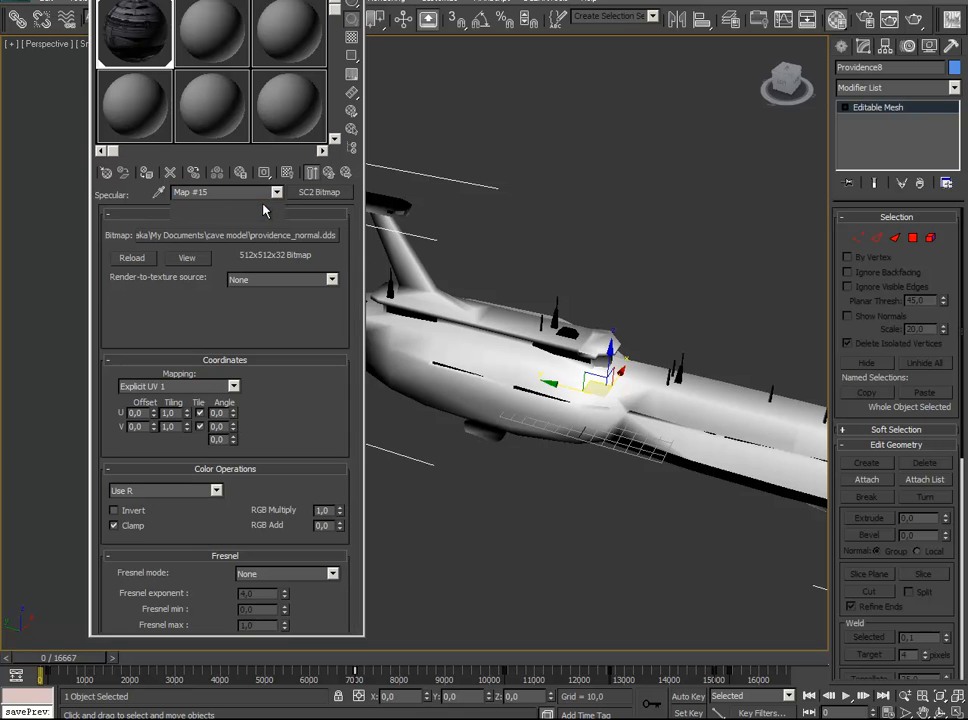
# Preview the selected ship in the StarCraft II Editor and examine its surface shading from several angles
pyautogui.click(952, 20)
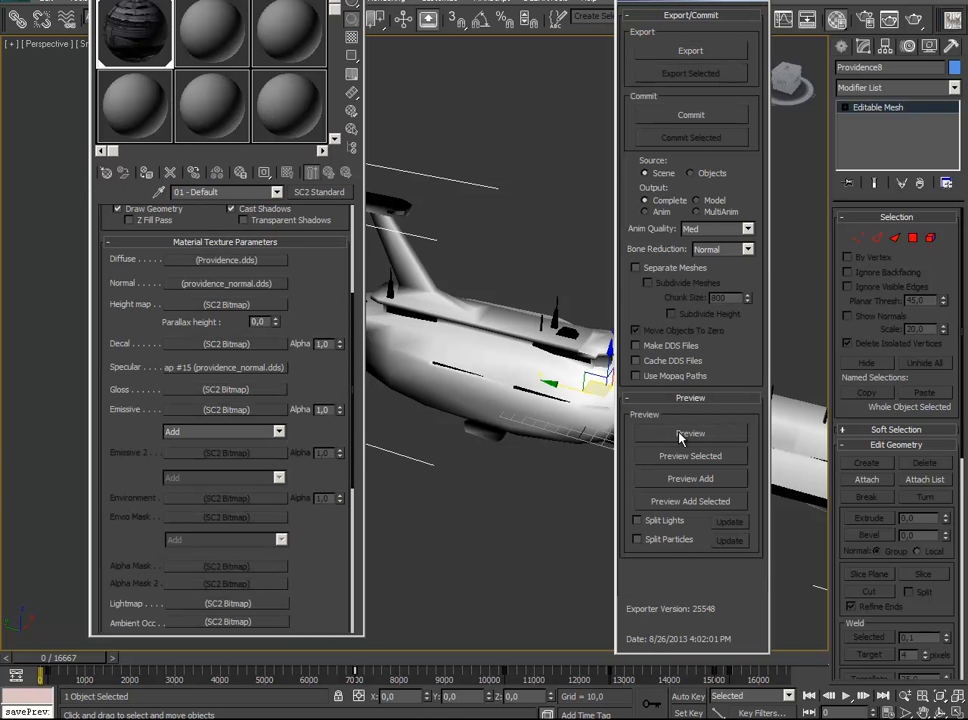
pyautogui.click(668, 457)
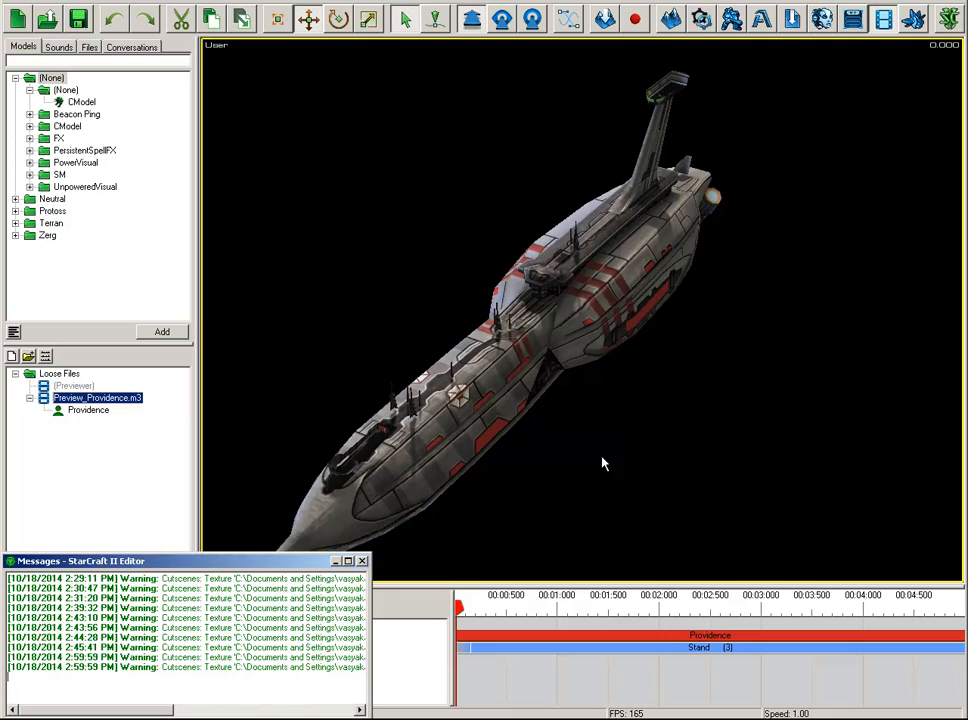
pyautogui.click(598, 464)
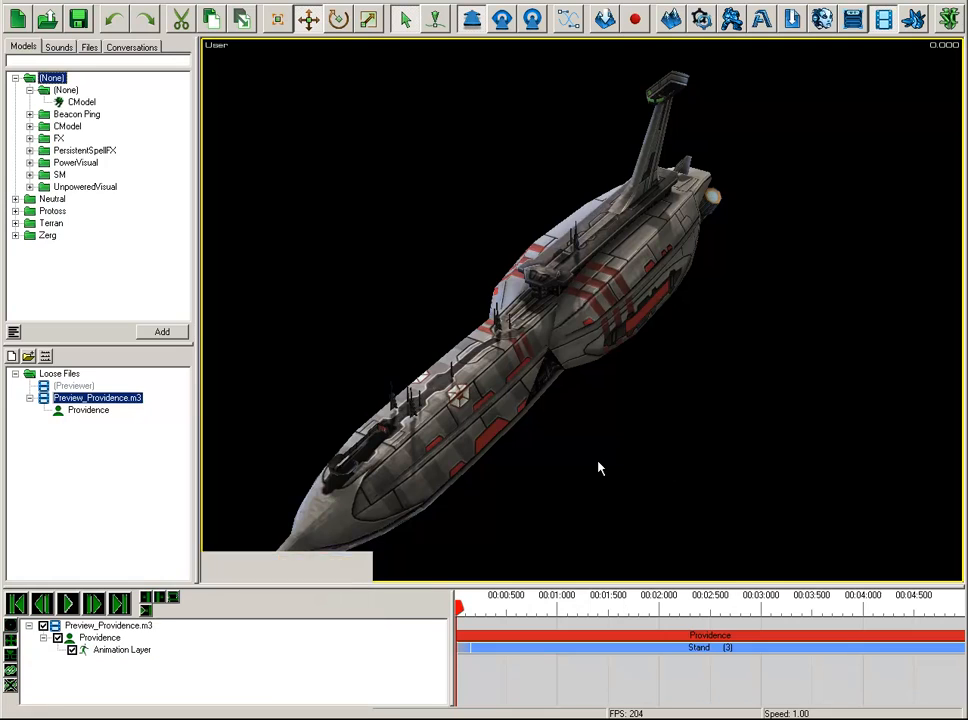
pyautogui.moveTo(434, 471); pyautogui.dragTo(736, 399)
pyautogui.press('Home')
pyautogui.moveTo(598, 305); pyautogui.dragTo(615, 383)
pyautogui.moveTo(630, 497); pyautogui.dragTo(685, 390)
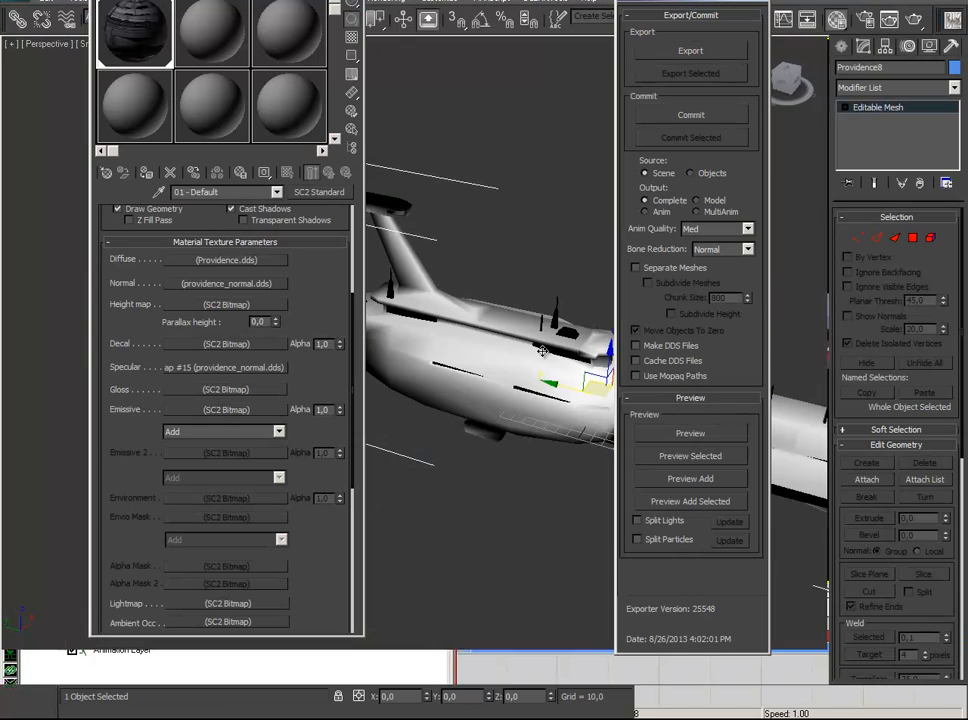
# Return to 3ds Max, make the ship's material 2-Sided, and preview the scene to check the hull's open faces
pyautogui.moveTo(479, 452); pyautogui.dragTo(454, 391)
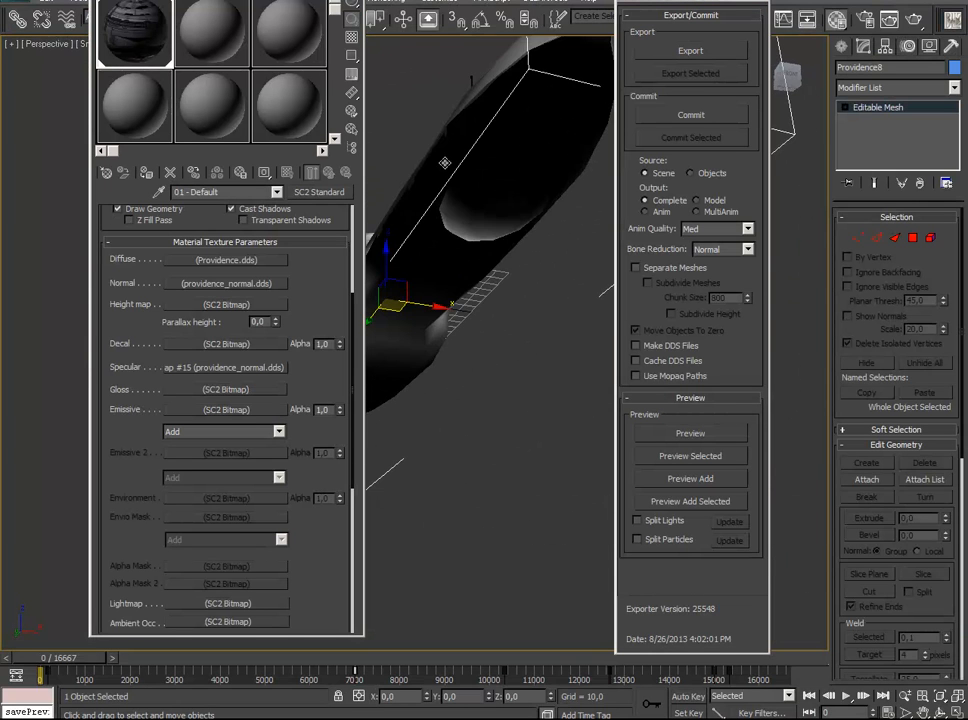
pyautogui.moveTo(445, 162); pyautogui.dragTo(453, 251)
pyautogui.moveTo(274, 295); pyautogui.dragTo(320, 527)
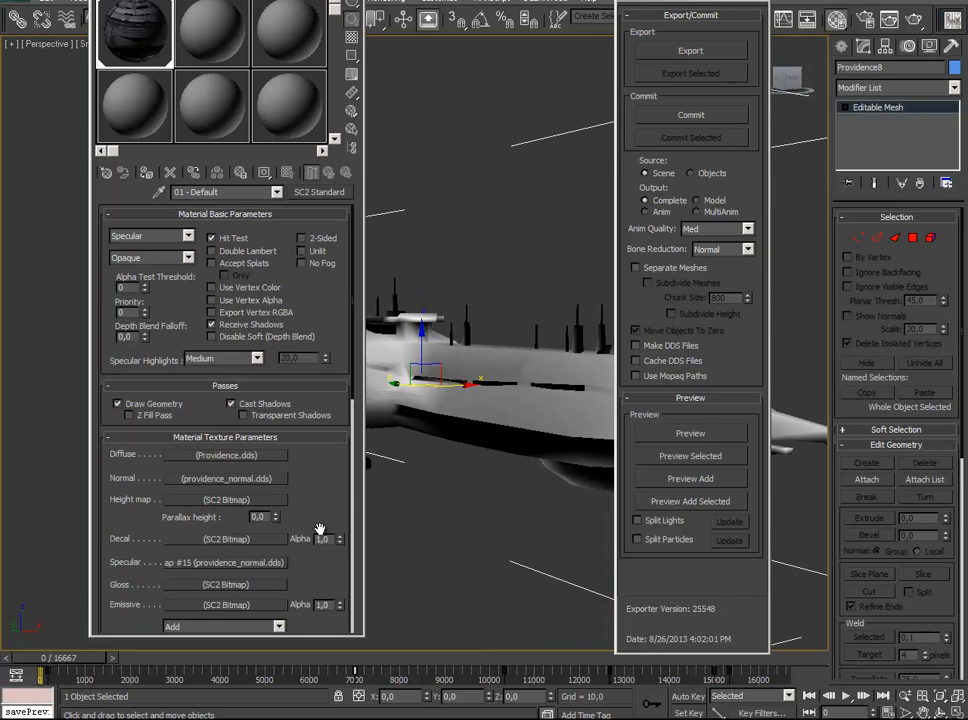
pyautogui.click(695, 434)
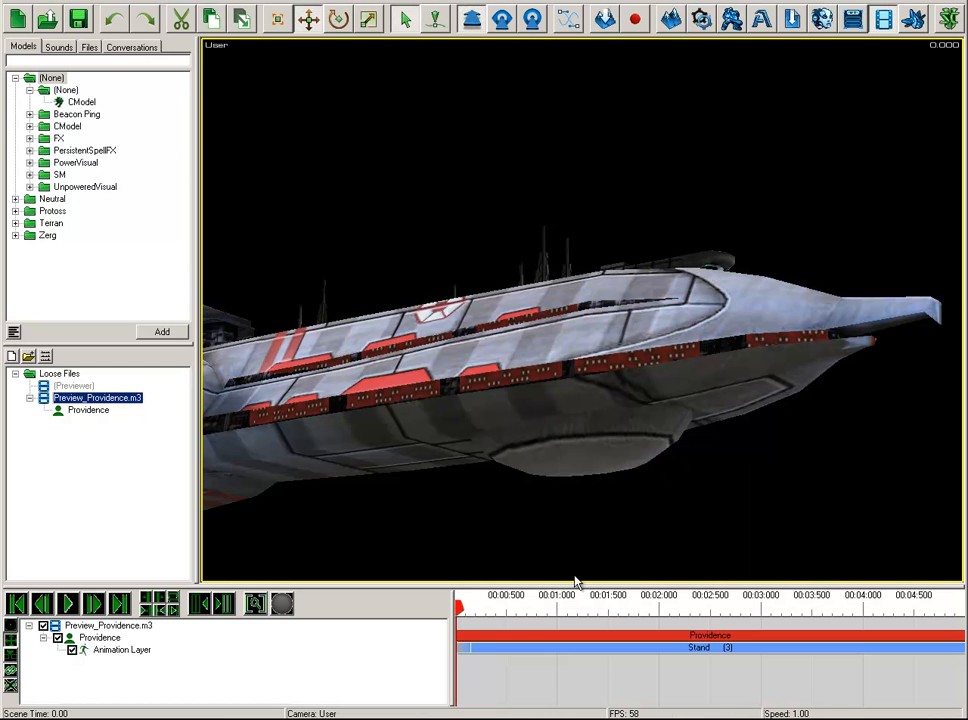
pyautogui.moveTo(575, 579); pyautogui.dragTo(498, 514)
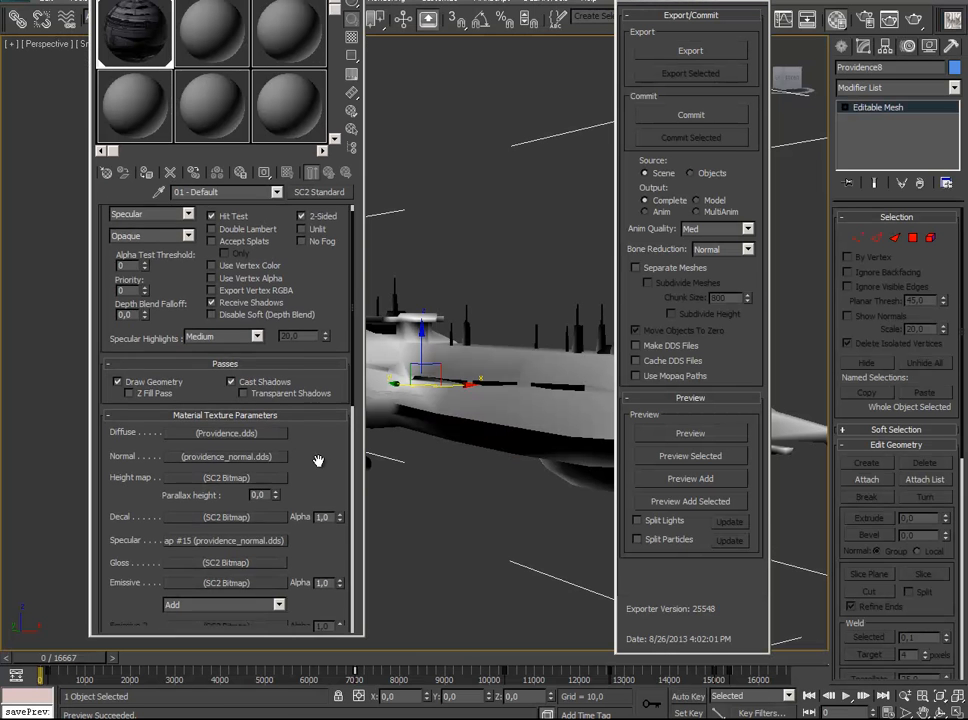
# Set the material's HDR Specular Multiplier to 5 and preview the scene again
pyautogui.moveTo(320, 460); pyautogui.dragTo(325, 286)
pyautogui.moveTo(324, 568); pyautogui.dragTo(299, 505)
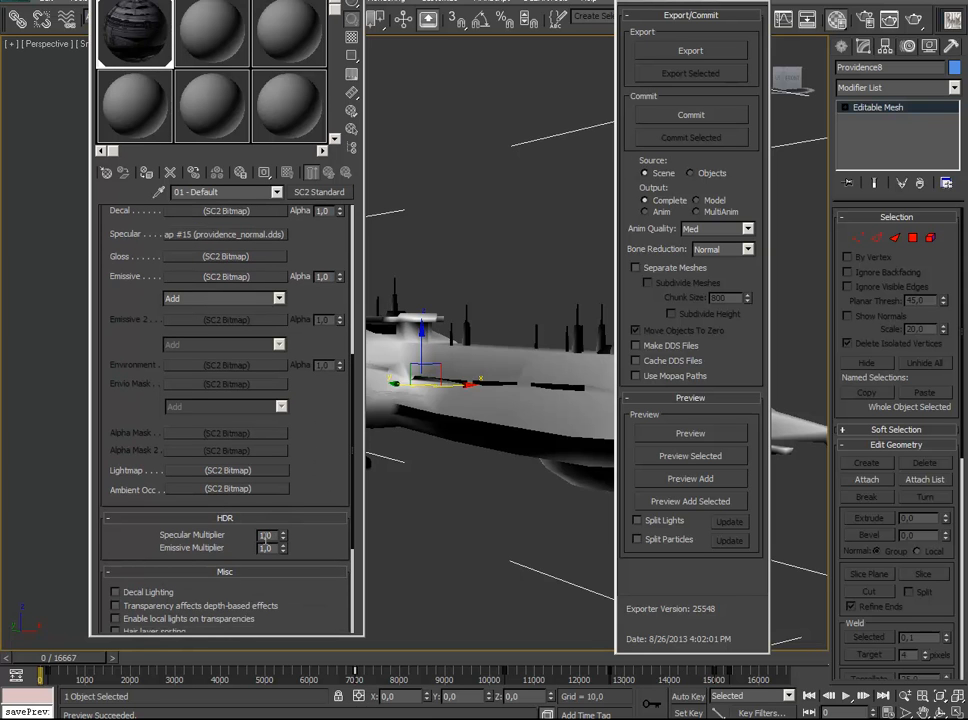
pyautogui.write('5')
pyautogui.press('Return')
pyautogui.click(674, 435)
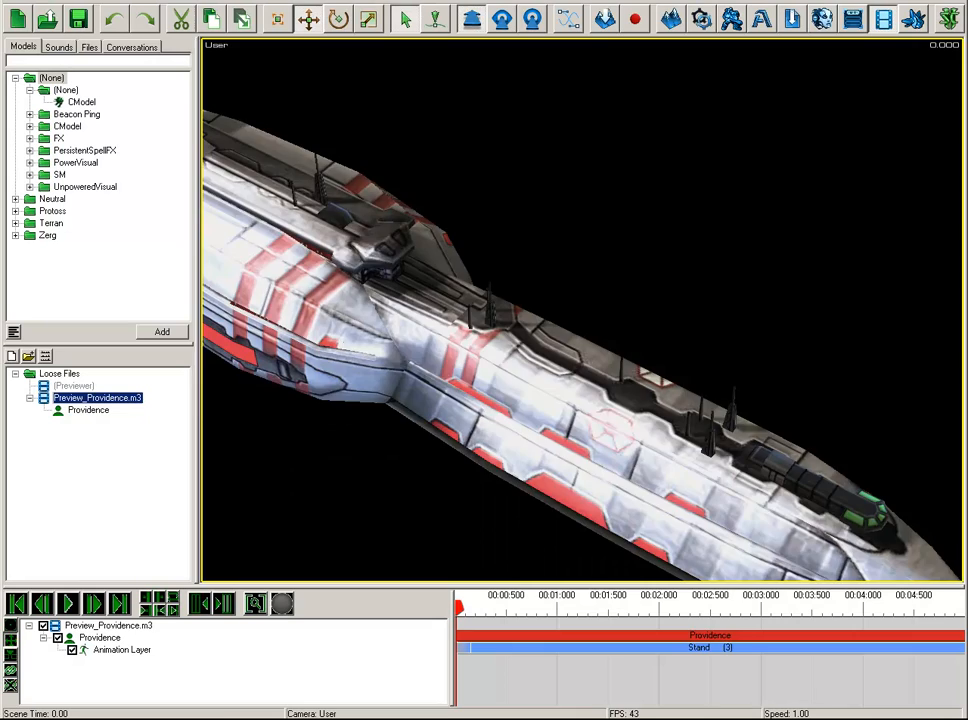
# Inspect the hull from another angle, return to 3ds Max, set the material's Specular Highlights to Tiny, and preview the scene
pyautogui.moveTo(527, 473); pyautogui.dragTo(487, 385)
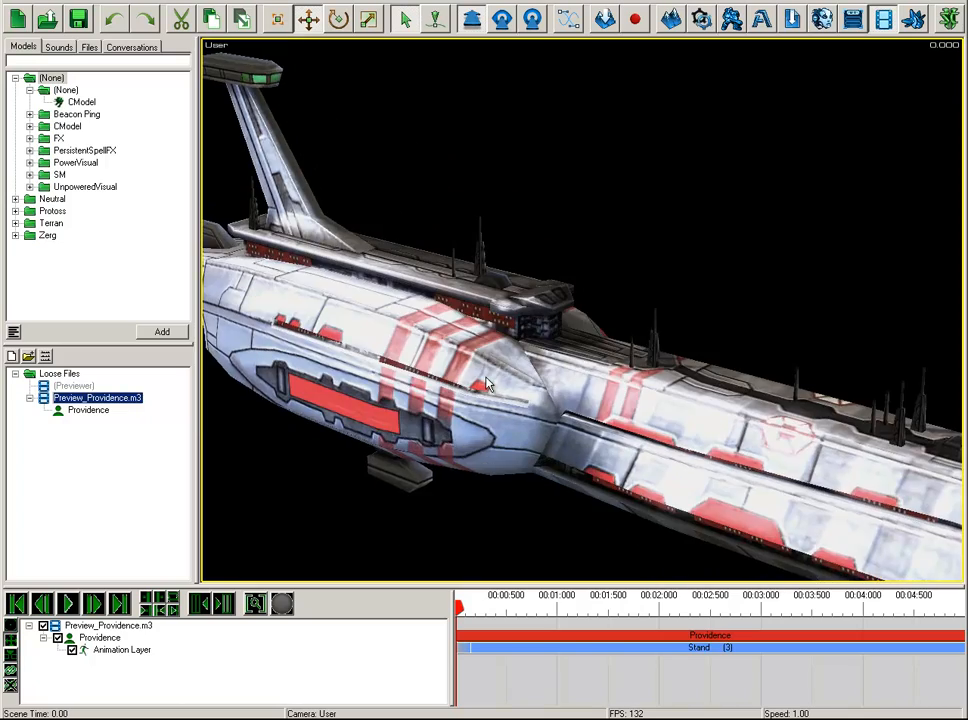
pyautogui.moveTo(333, 436); pyautogui.dragTo(737, 562)
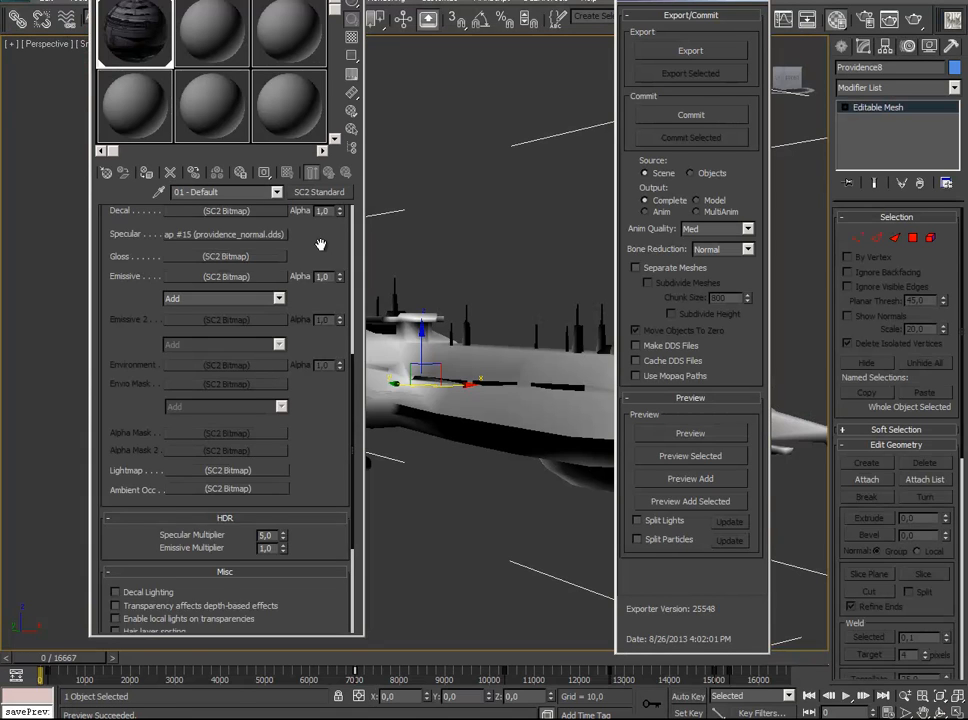
pyautogui.moveTo(320, 245); pyautogui.dragTo(333, 591)
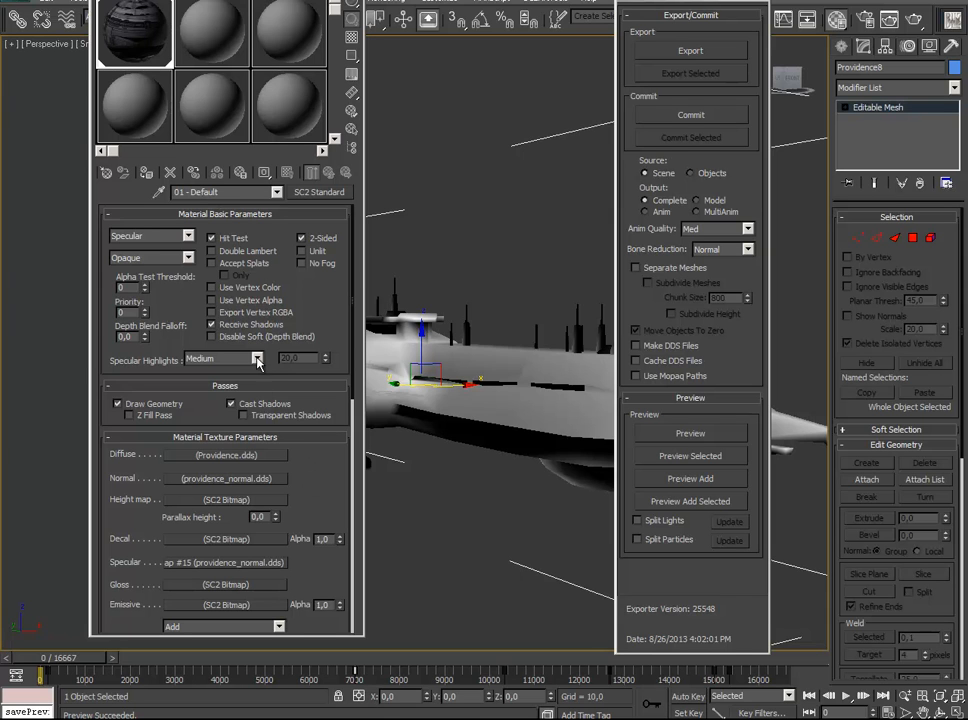
pyautogui.click(256, 359)
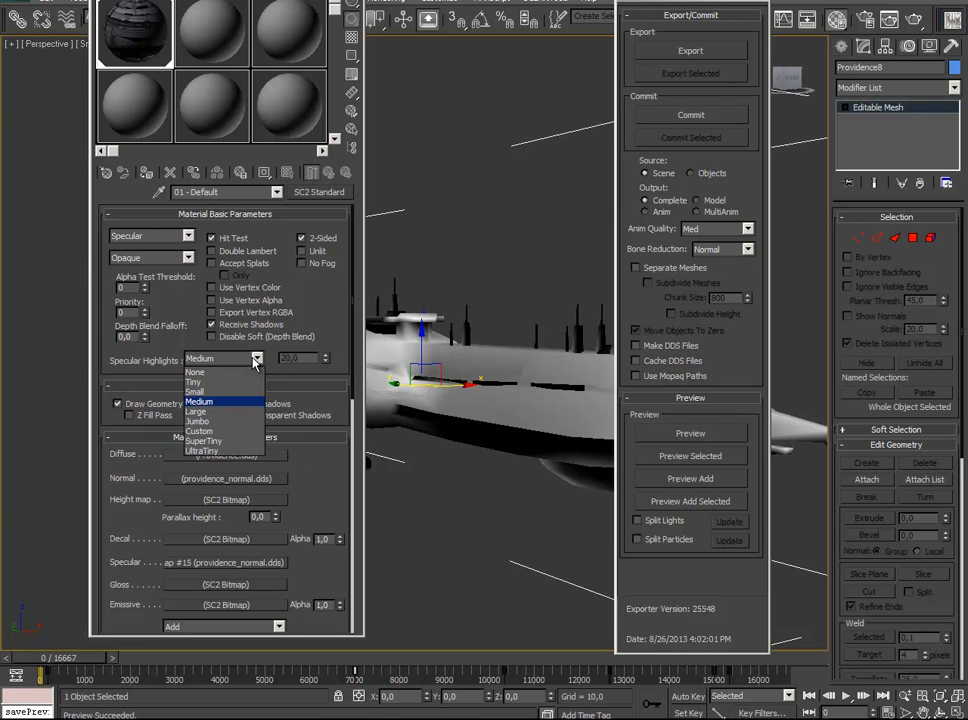
pyautogui.click(223, 382)
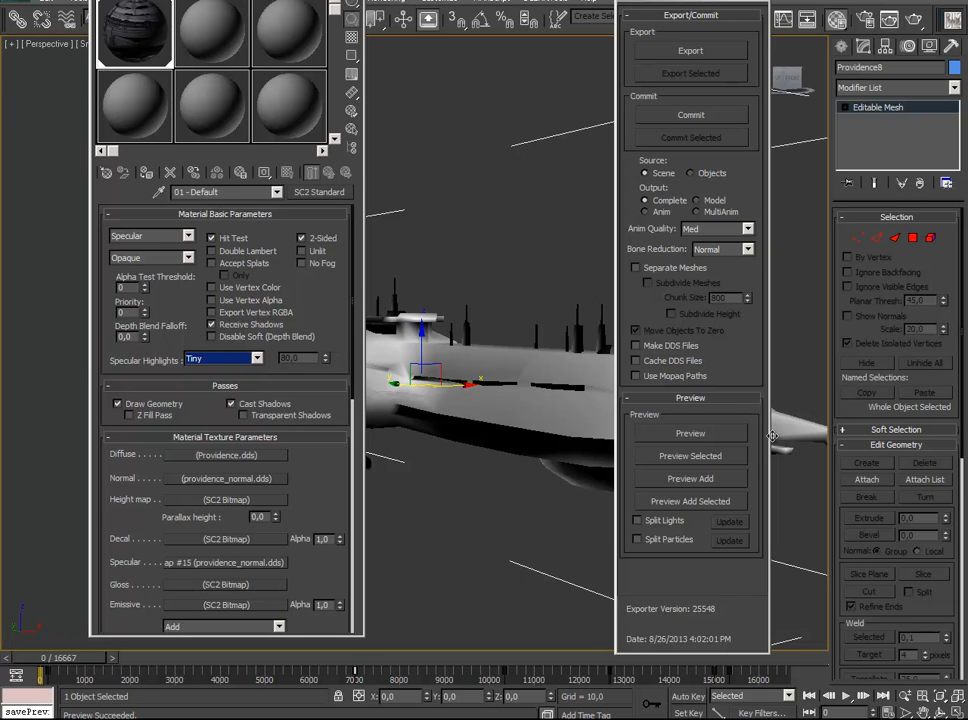
pyautogui.click(716, 432)
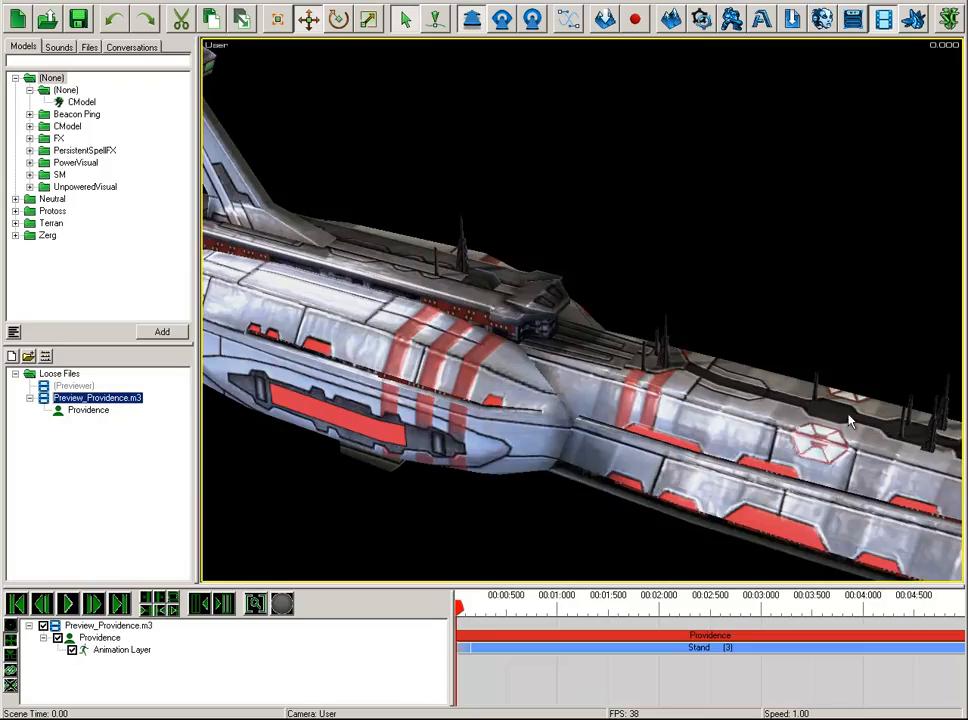
pyautogui.moveTo(845, 415); pyautogui.dragTo(355, 220)
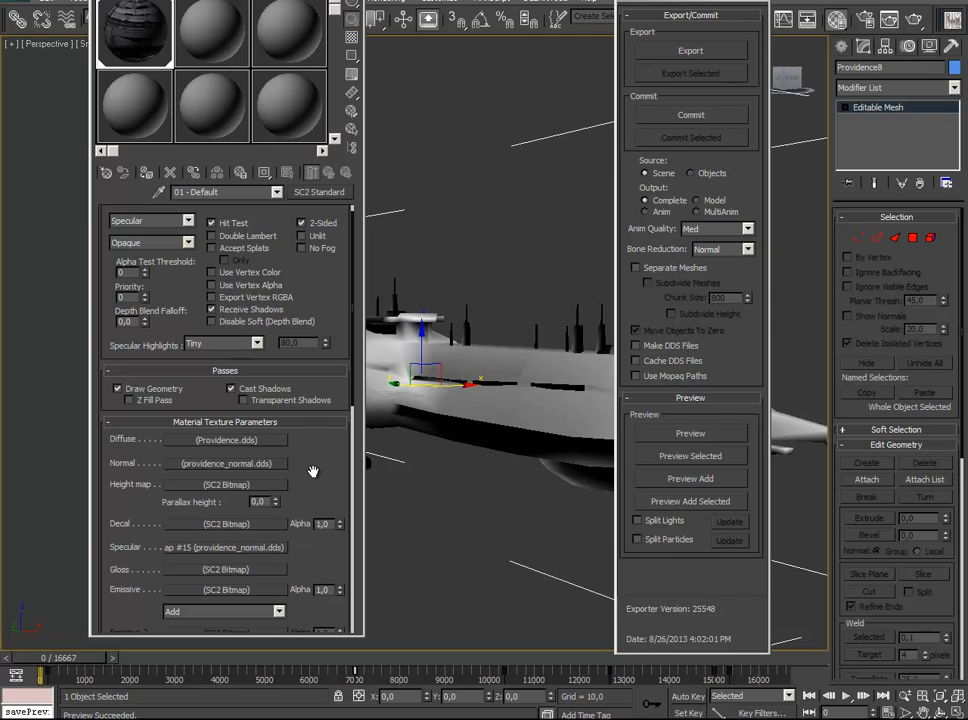
# Switch to Photoshop and invert the green channel of the New Photo-normal document
pyautogui.hotkey('alt', 'Tab')
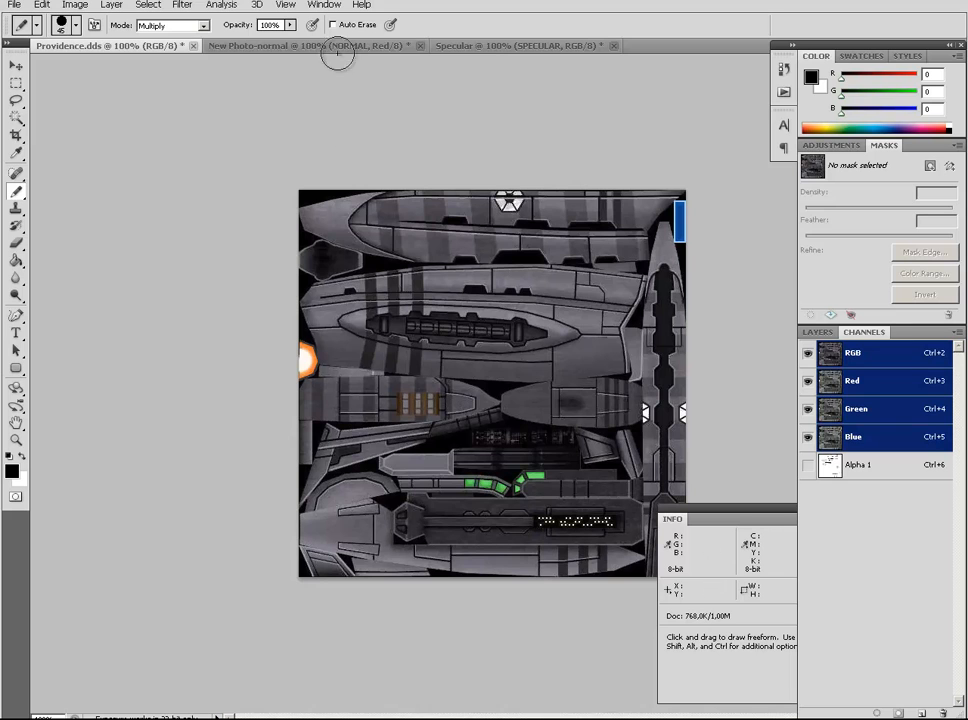
pyautogui.click(340, 48)
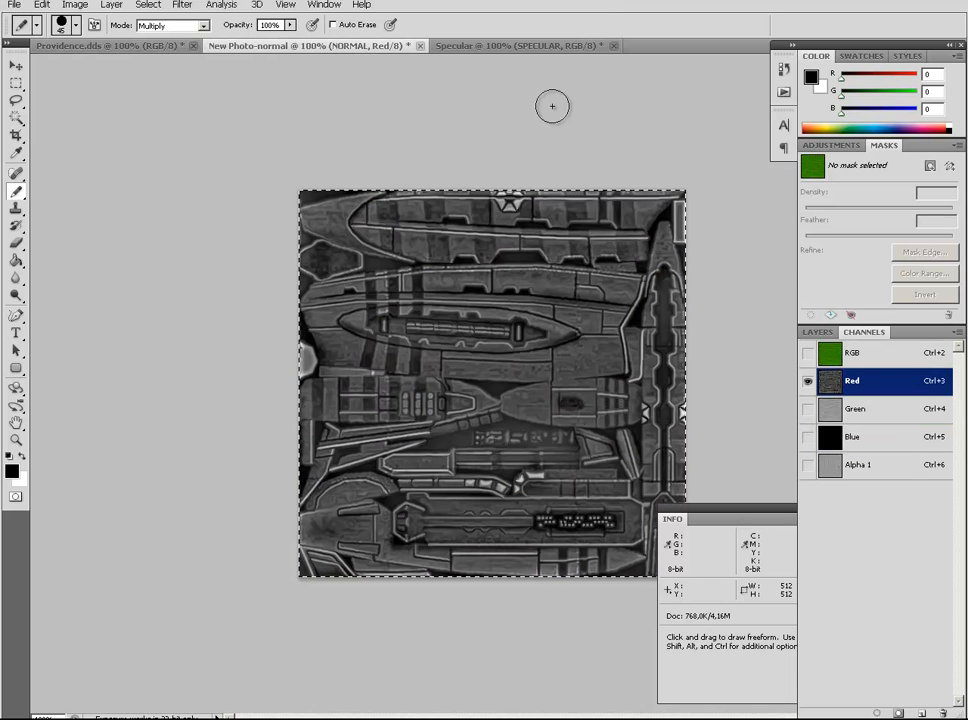
pyautogui.click(870, 414)
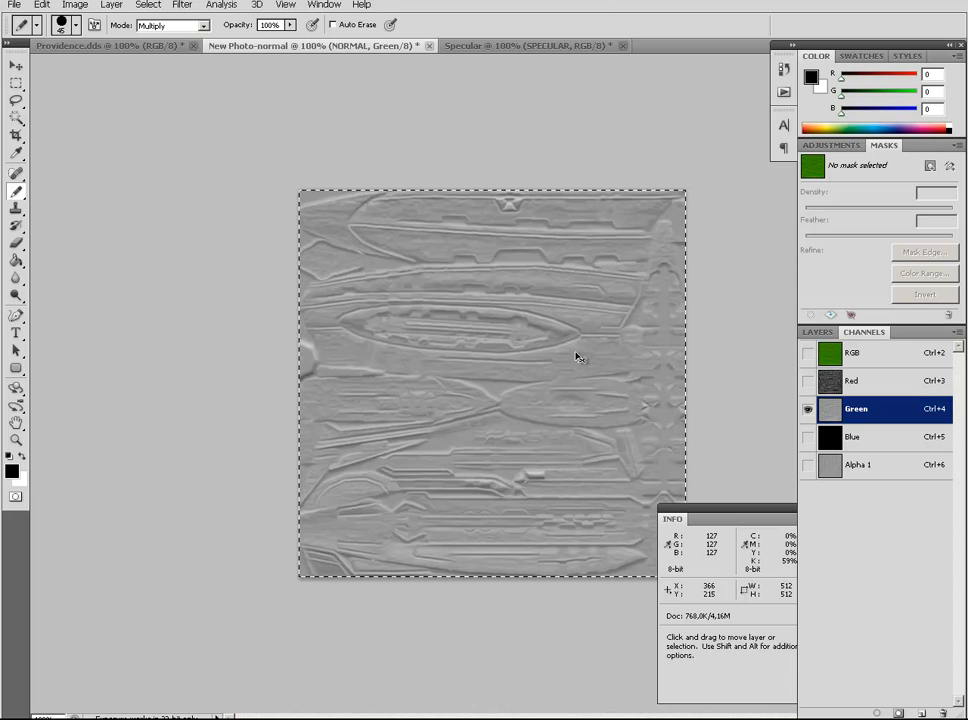
pyautogui.hotkey('ctrl', 'i')
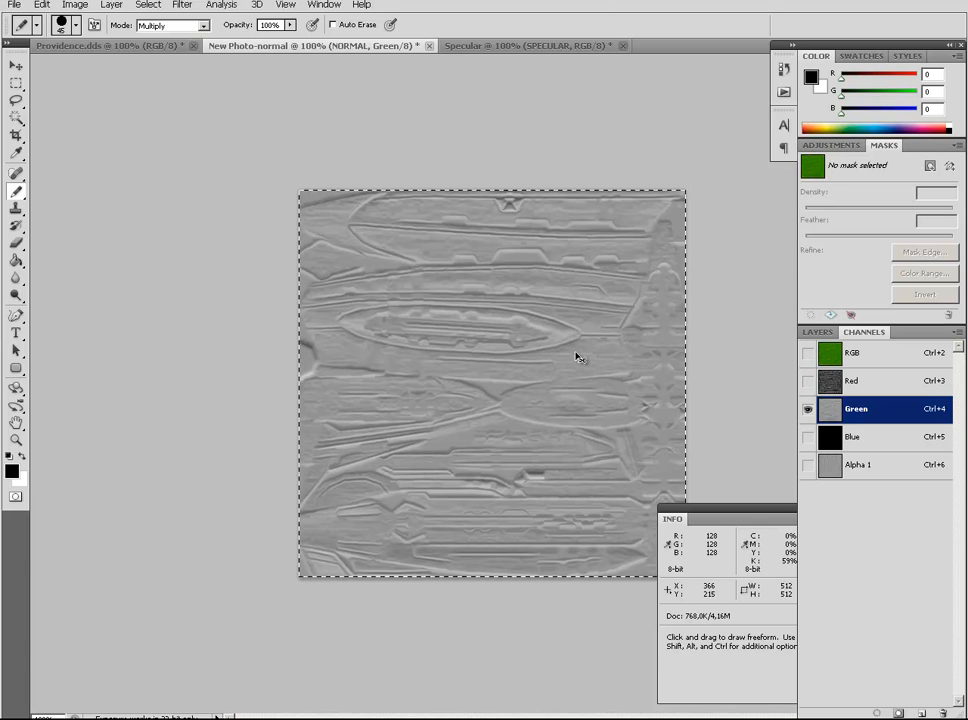
# Save a copy of the normal map over providence_normal.dds in DXT5 ARGB format with no MIP maps
pyautogui.hotkey('ctrl', 'shift', 's')
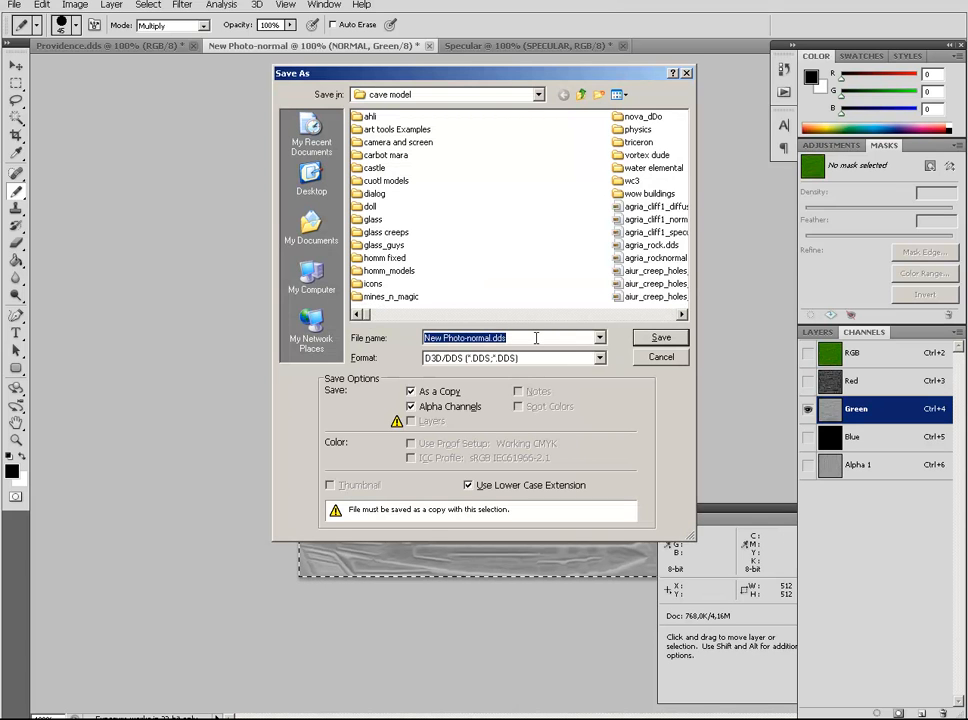
pyautogui.write('prov')
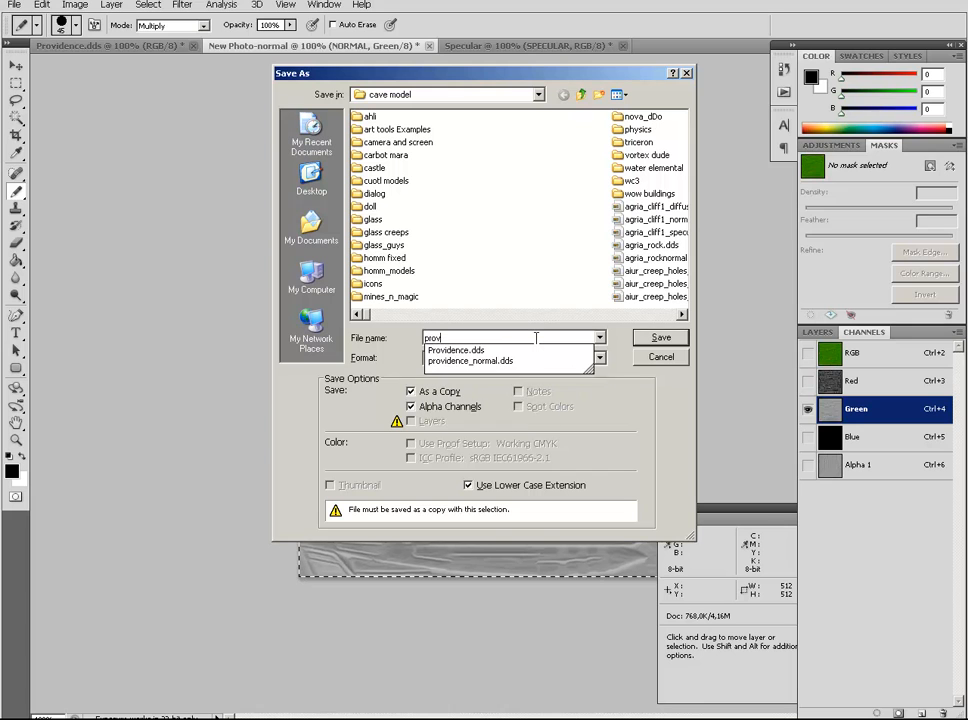
pyautogui.write('ide')
pyautogui.press('Down')
pyautogui.press('Down')
pyautogui.press('Return')
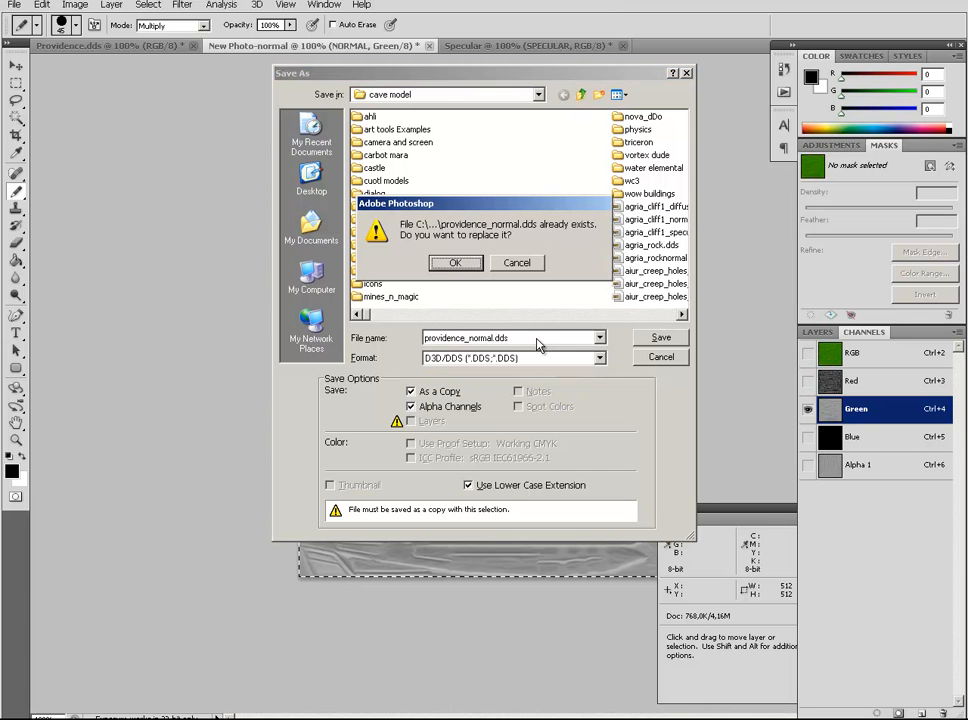
pyautogui.click(455, 265)
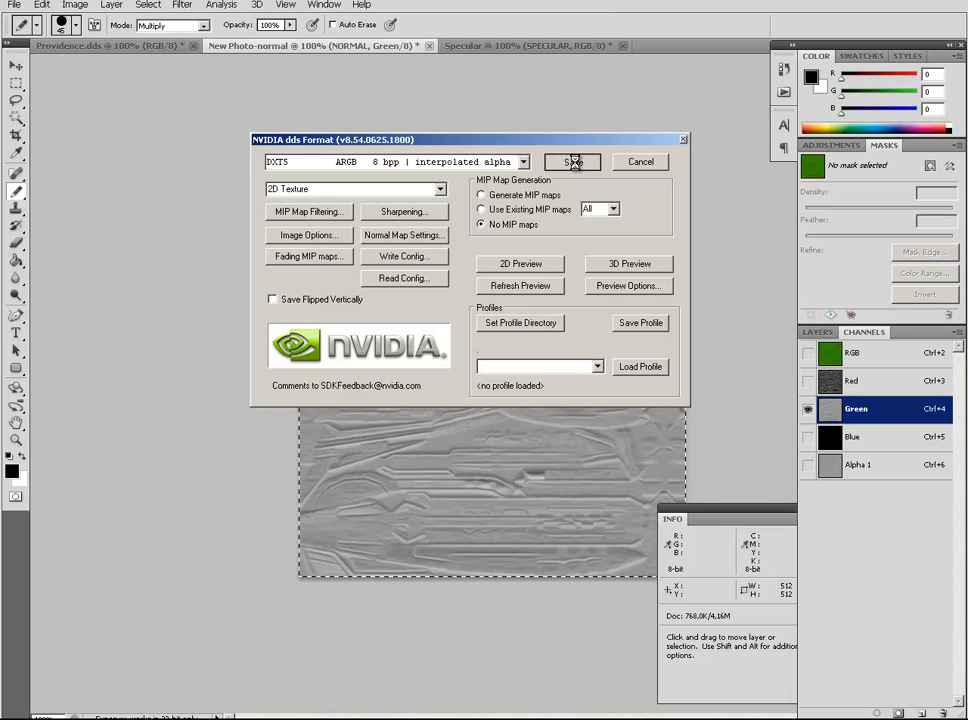
pyautogui.click(573, 162)
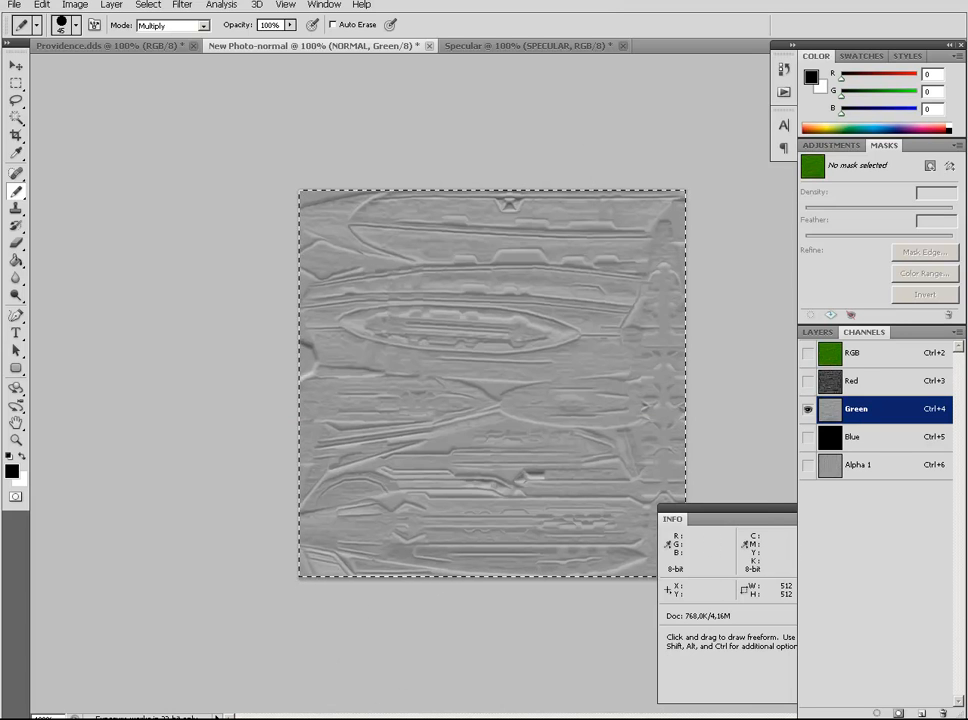
# Preview the scene from 3ds Max with the updated normal map and examine the ship's surface detail from several angles
pyautogui.hotkey('alt', 'Tab')
pyautogui.click(705, 433)
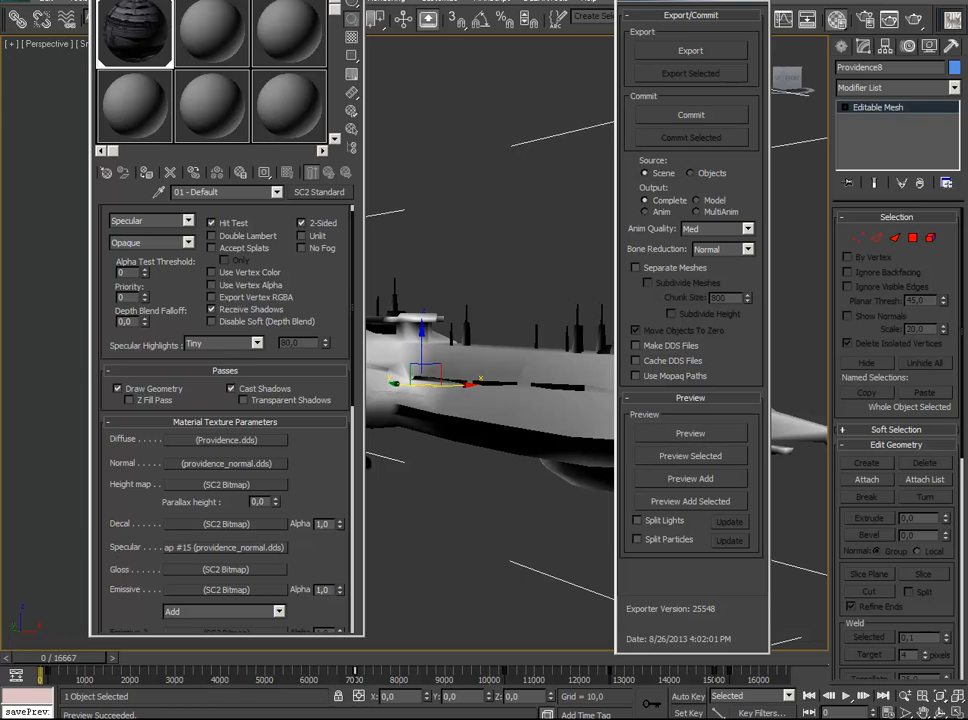
pyautogui.hotkey('alt', 'Tab')
pyautogui.moveTo(622, 410); pyautogui.dragTo(645, 505)
pyautogui.moveTo(628, 430); pyautogui.dragTo(538, 470)
pyautogui.moveTo(634, 510); pyautogui.dragTo(530, 435)
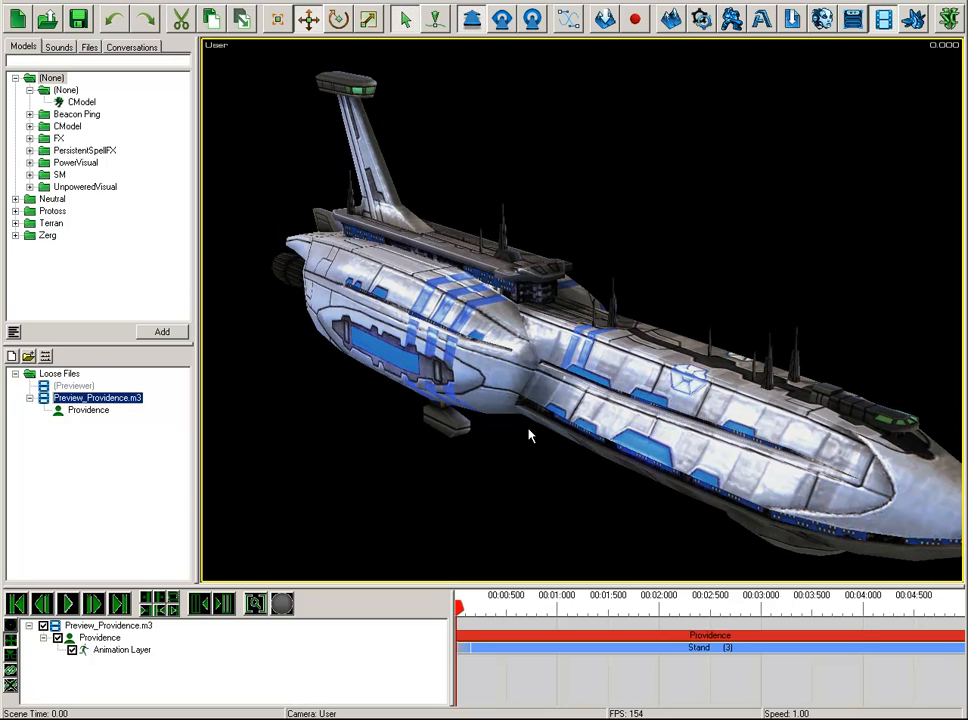
pyautogui.moveTo(434, 455); pyautogui.dragTo(390, 185)
# In 3ds Max, set the Diffuse map's RGB Multiply to 0.7 and preview the scene to check the hull's brightness
pyautogui.hotkey('alt', 'Tab')
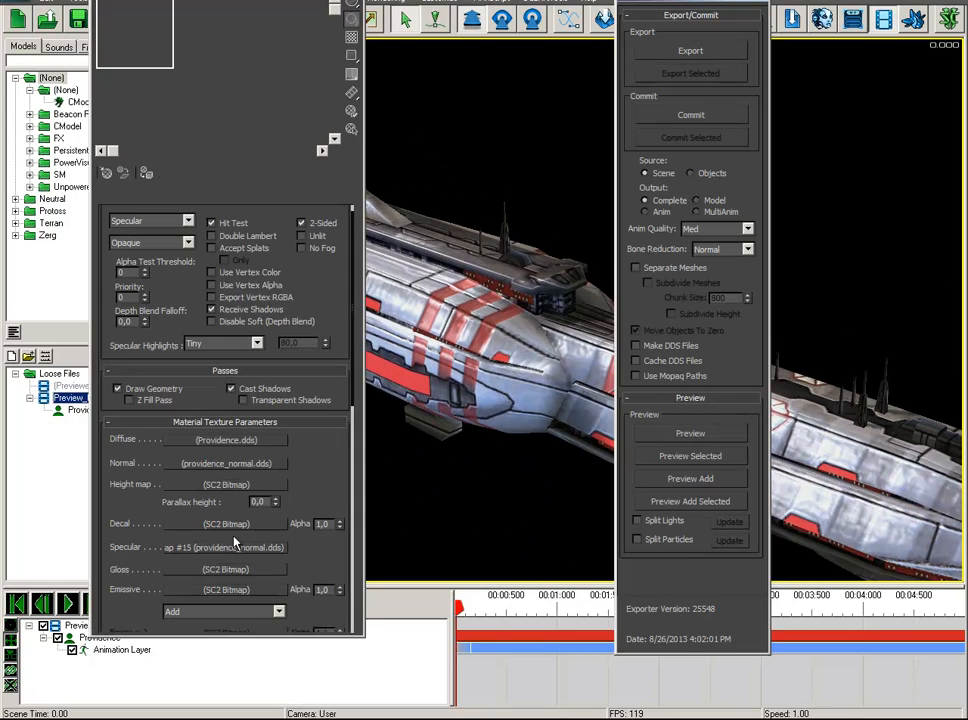
pyautogui.click(252, 441)
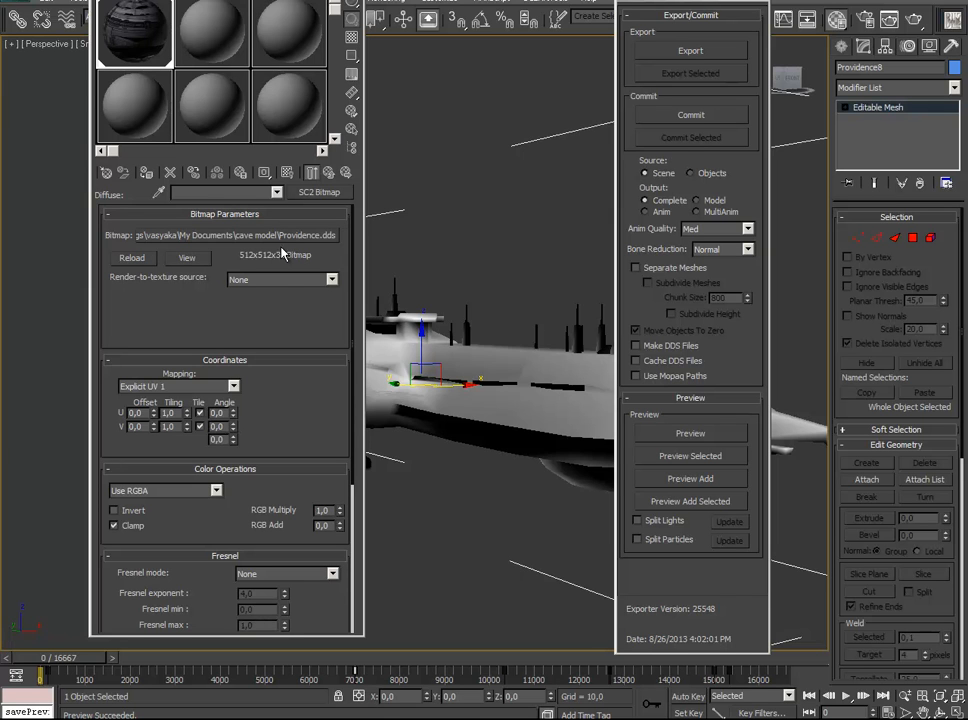
pyautogui.moveTo(283, 469)
pyautogui.mouseDown()
pyautogui.moveTo(283, 421)
pyautogui.moveTo(273, 482)
pyautogui.moveTo(283, 489)
pyautogui.mouseUp()
pyautogui.moveTo(290, 394); pyautogui.dragTo(287, 271)
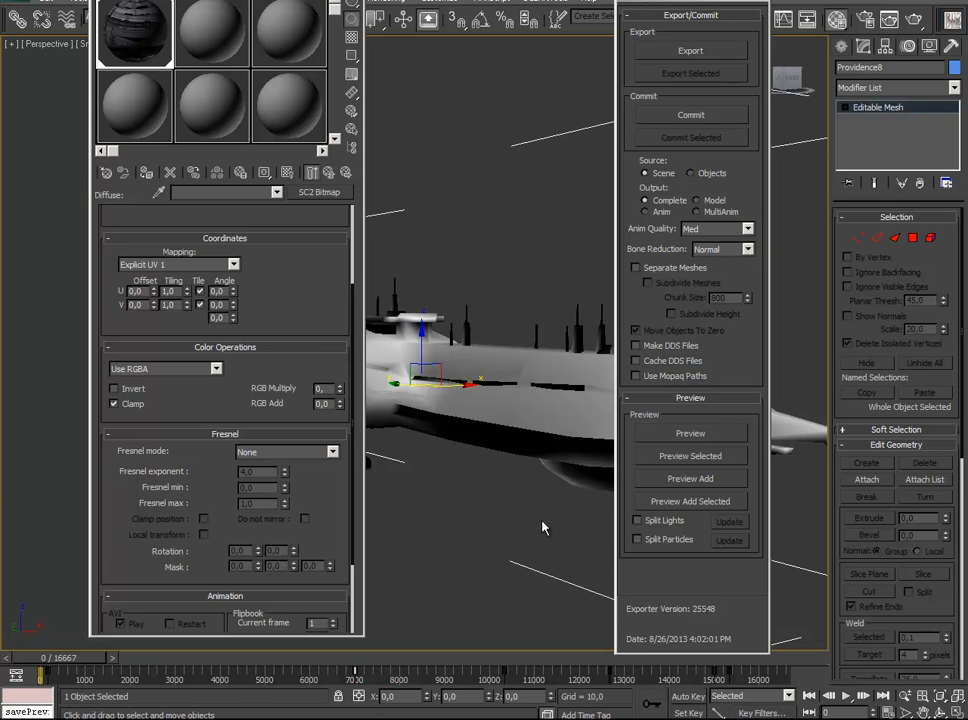
pyautogui.write('7')
pyautogui.click(648, 432)
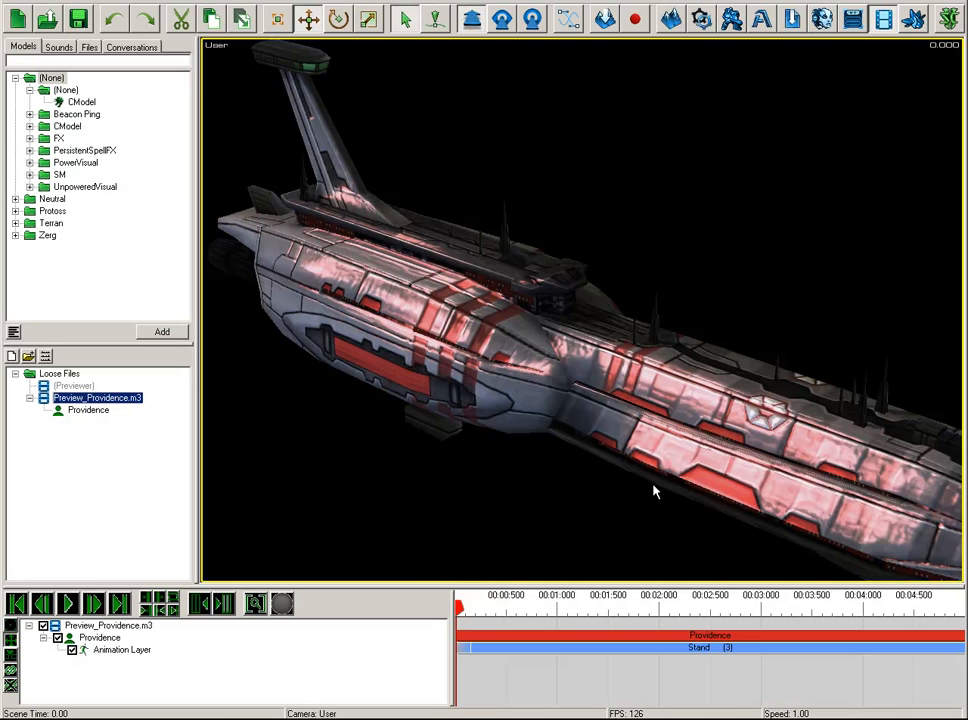
pyautogui.moveTo(655, 490)
pyautogui.mouseDown()
pyautogui.moveTo(497, 385)
pyautogui.moveTo(621, 413)
pyautogui.moveTo(586, 473)
pyautogui.moveTo(525, 391)
pyautogui.moveTo(573, 426)
pyautogui.moveTo(596, 218)
pyautogui.moveTo(577, 449)
pyautogui.moveTo(671, 477)
pyautogui.mouseUp()
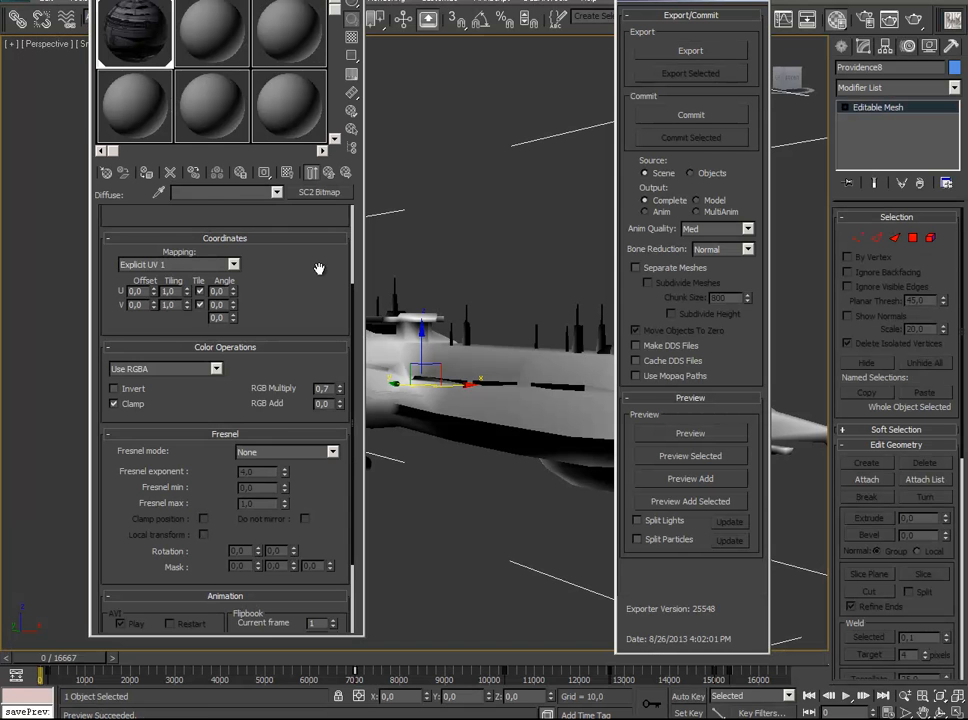
# Check the Diffuse map's color operation choices, keeping Use RGBA, and view the alpha channel of the Providence.dds bitmap
pyautogui.moveTo(320, 268)
pyautogui.mouseDown()
pyautogui.moveTo(320, 170)
pyautogui.moveTo(320, 280)
pyautogui.mouseUp()
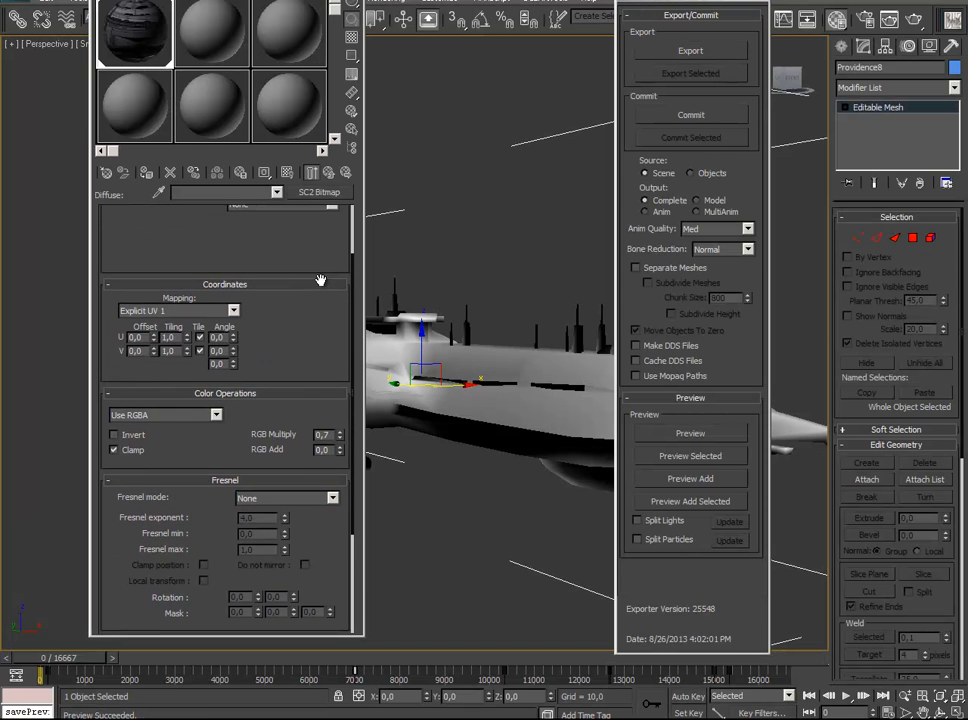
pyautogui.click(160, 414)
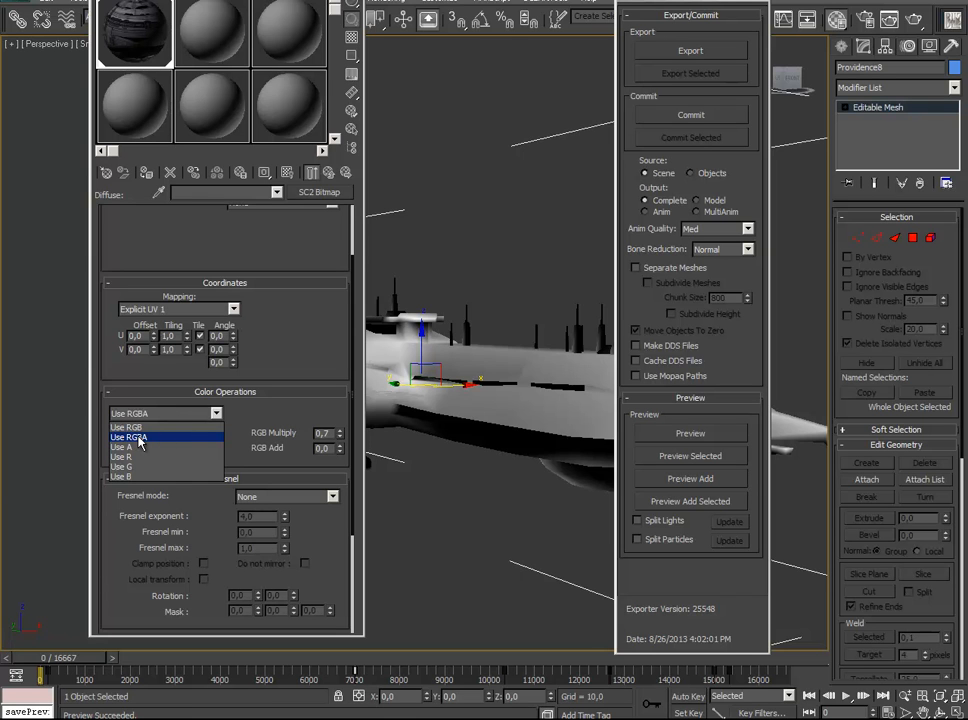
pyautogui.click(140, 438)
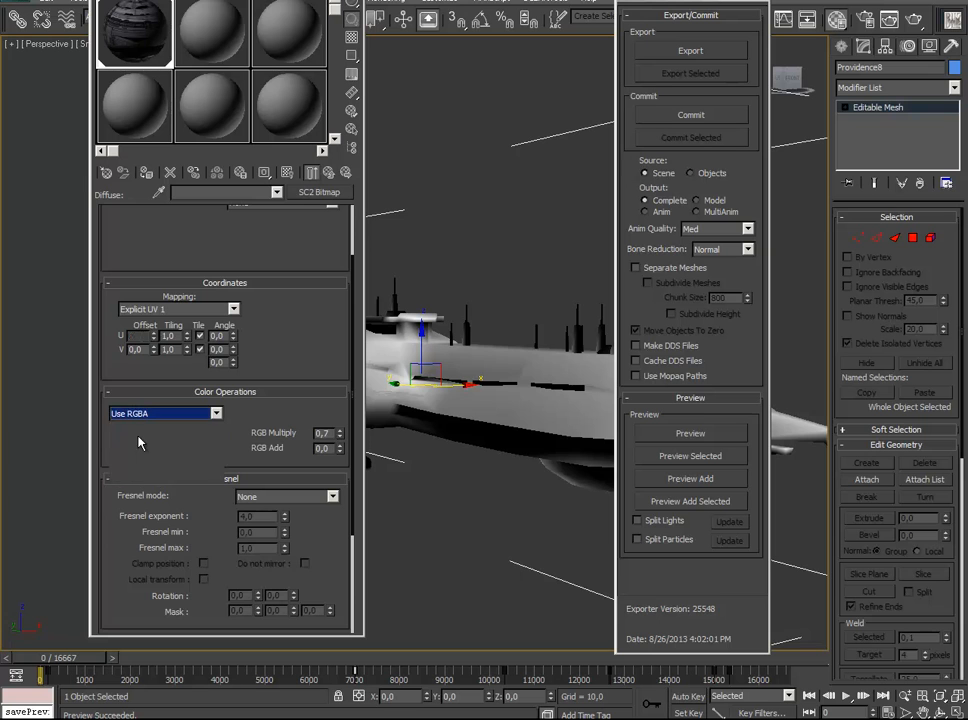
pyautogui.scroll(3, 194, 277)
pyautogui.click(186, 249)
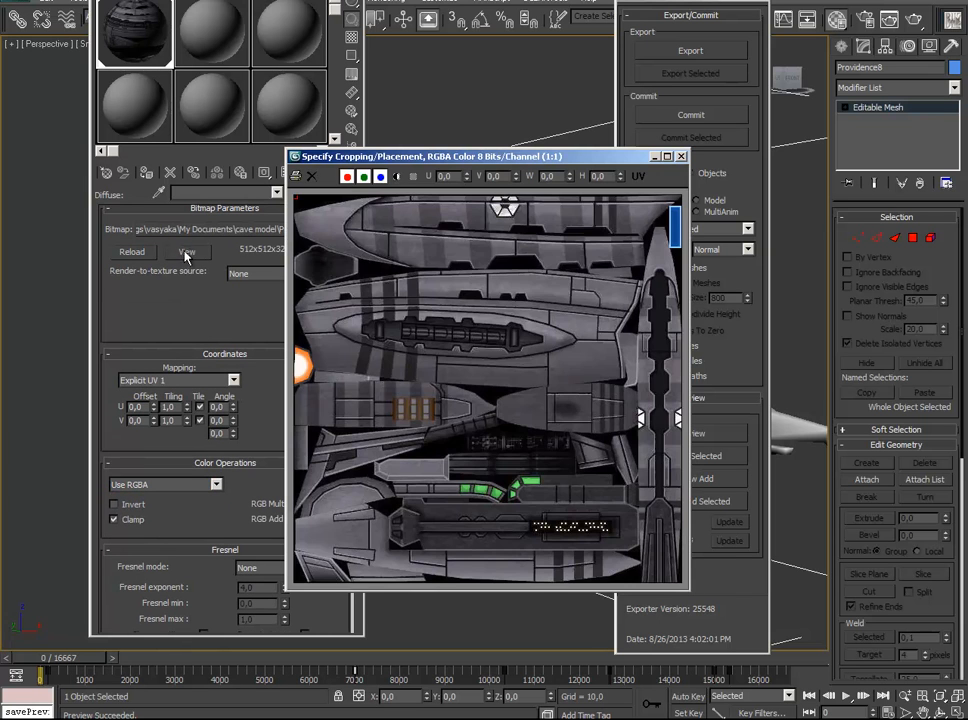
pyautogui.click(397, 177)
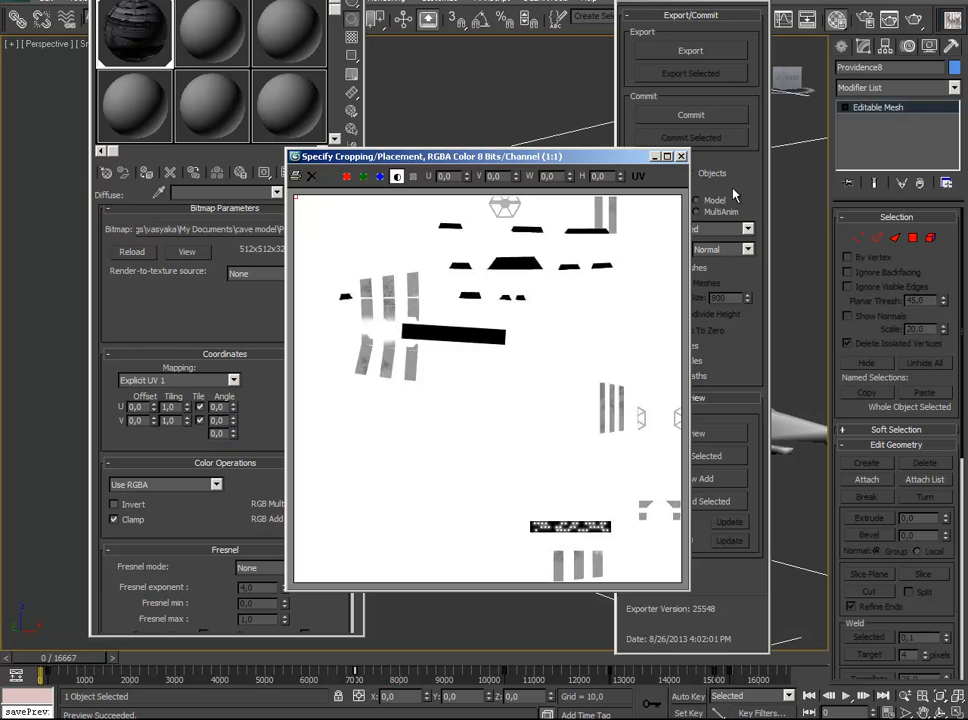
pyautogui.click(681, 156)
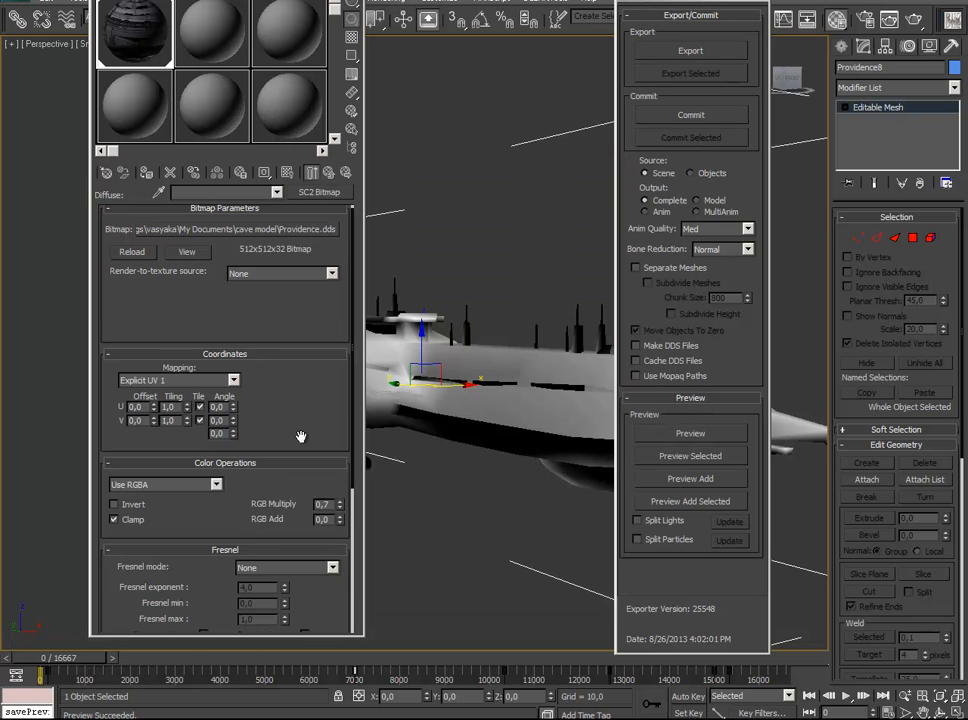
# Set the Diffuse map's color operation to Use RGB, preview the scene, and inspect the hull's team-color areas
pyautogui.scroll(-3, 298, 346)
pyautogui.doubleClick(328, 416)
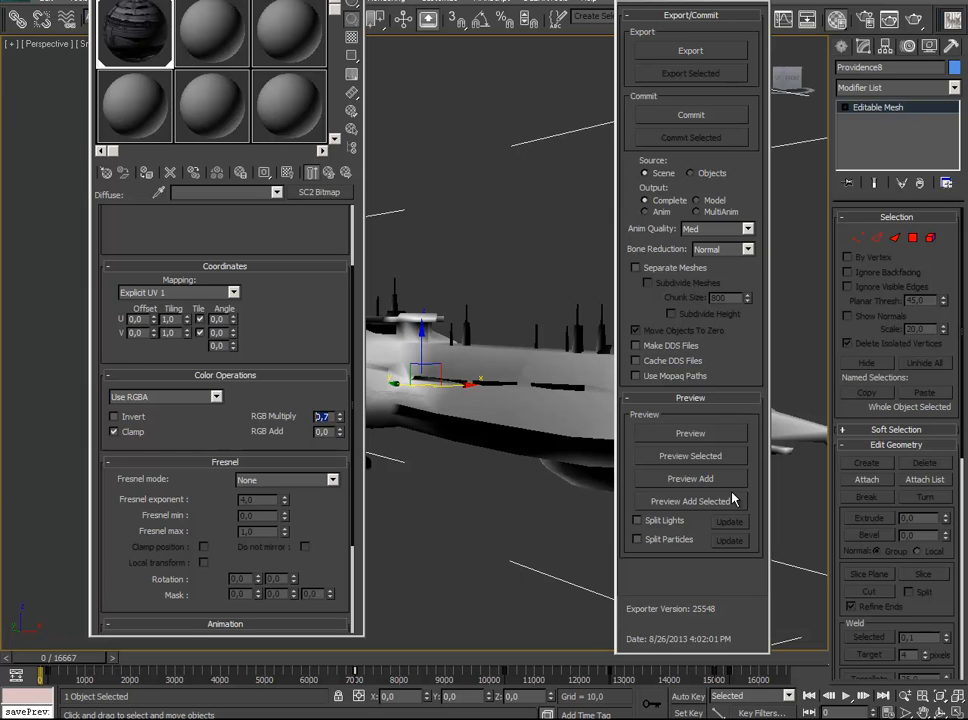
pyautogui.click(217, 399)
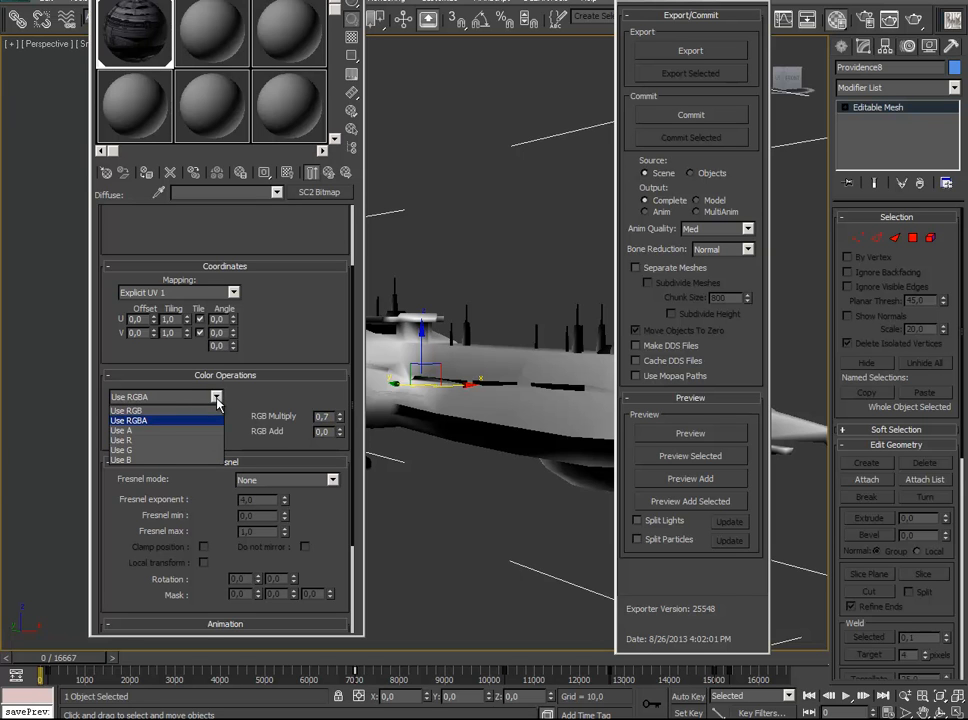
pyautogui.click(186, 410)
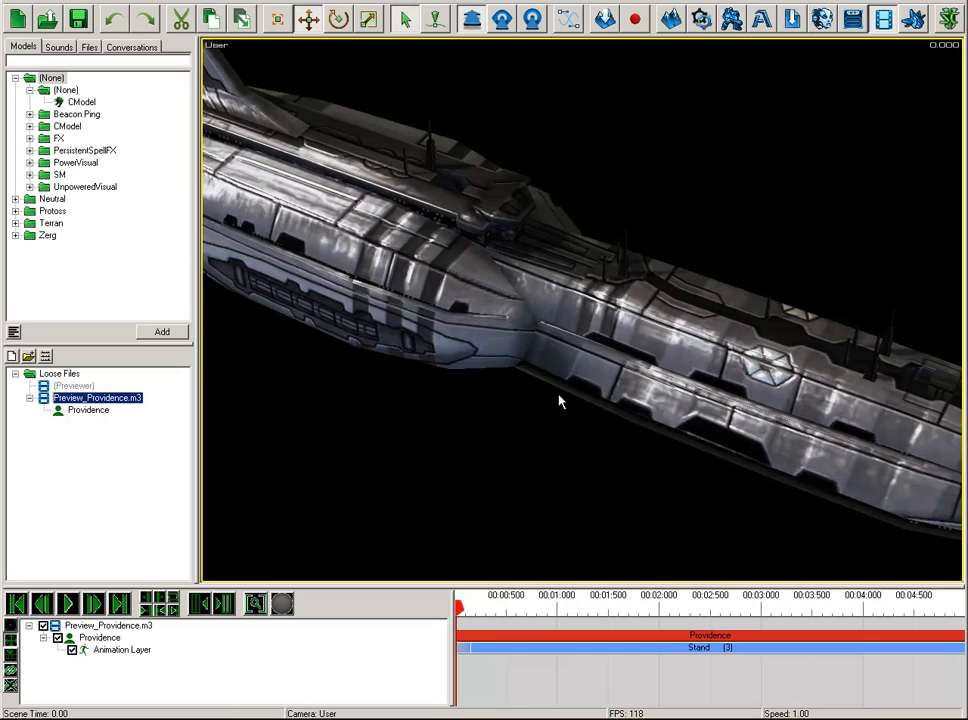
pyautogui.moveTo(557, 400); pyautogui.dragTo(661, 475)
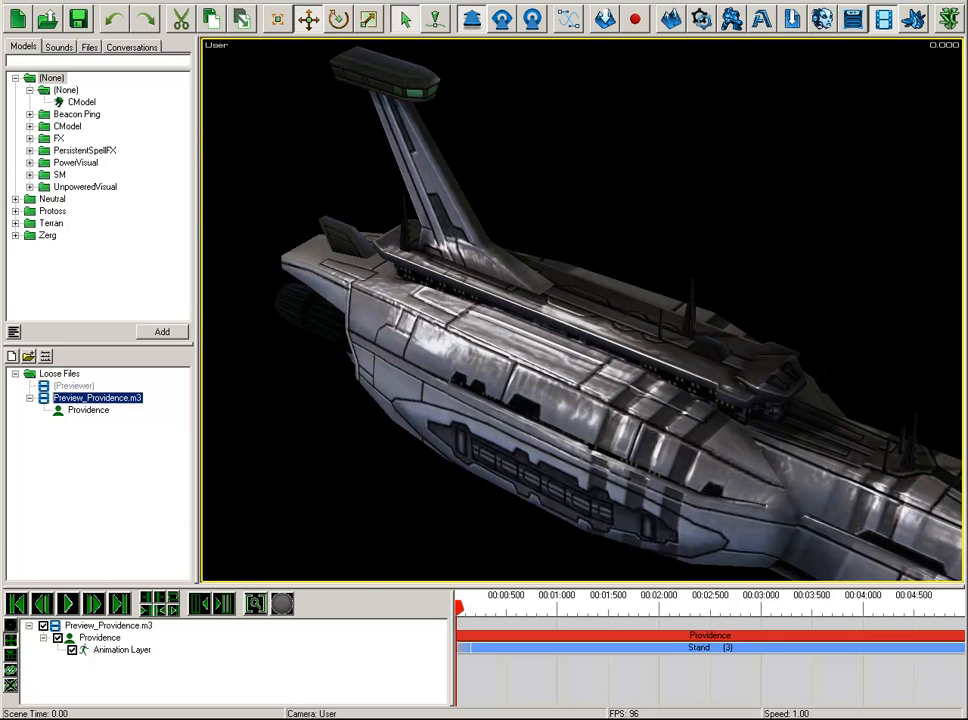
# In 3ds Max, return to the parent material and duplicate the Diffuse map into the Emissive slot using the Copy method
pyautogui.hotkey('alt', 'Tab')
pyautogui.scroll(3, 295, 262)
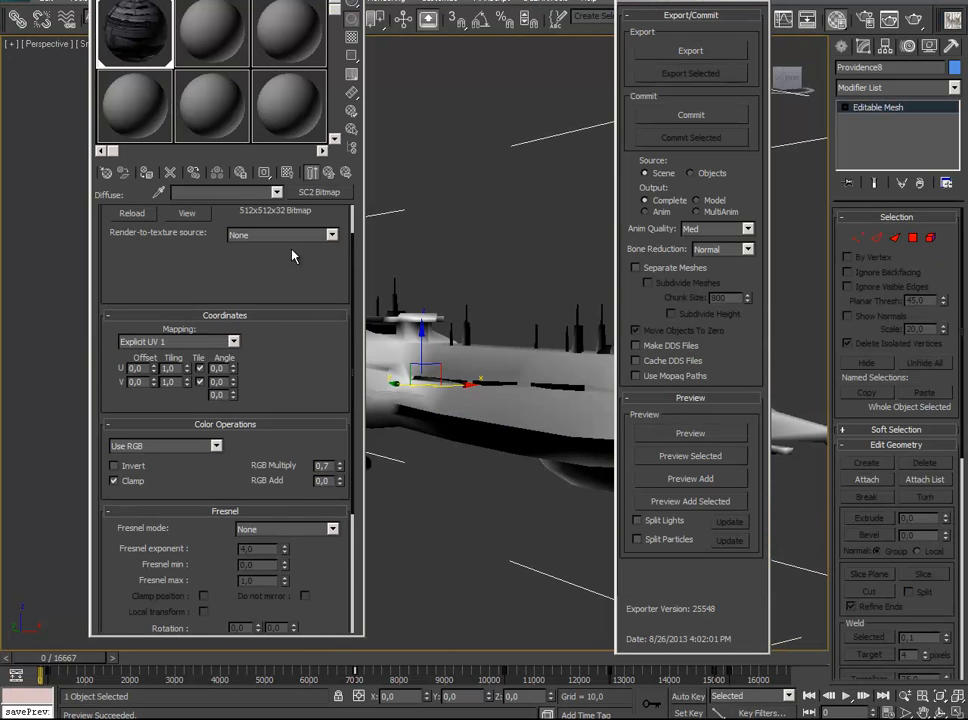
pyautogui.scroll(-3, 290, 270)
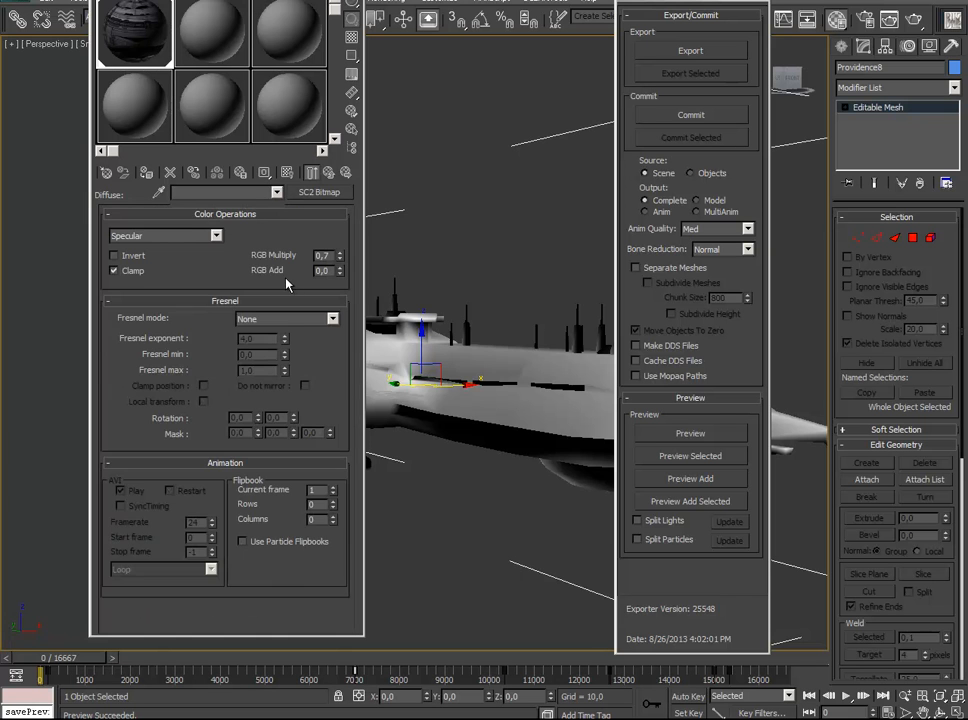
pyautogui.click(328, 172)
pyautogui.moveTo(318, 460); pyautogui.dragTo(207, 404)
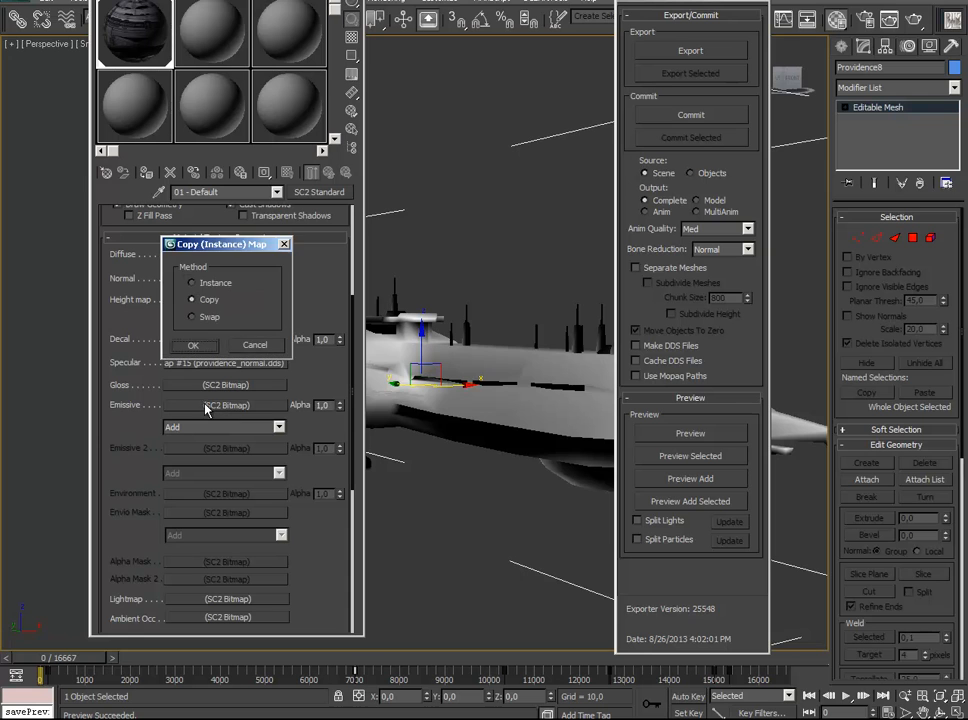
pyautogui.click(200, 344)
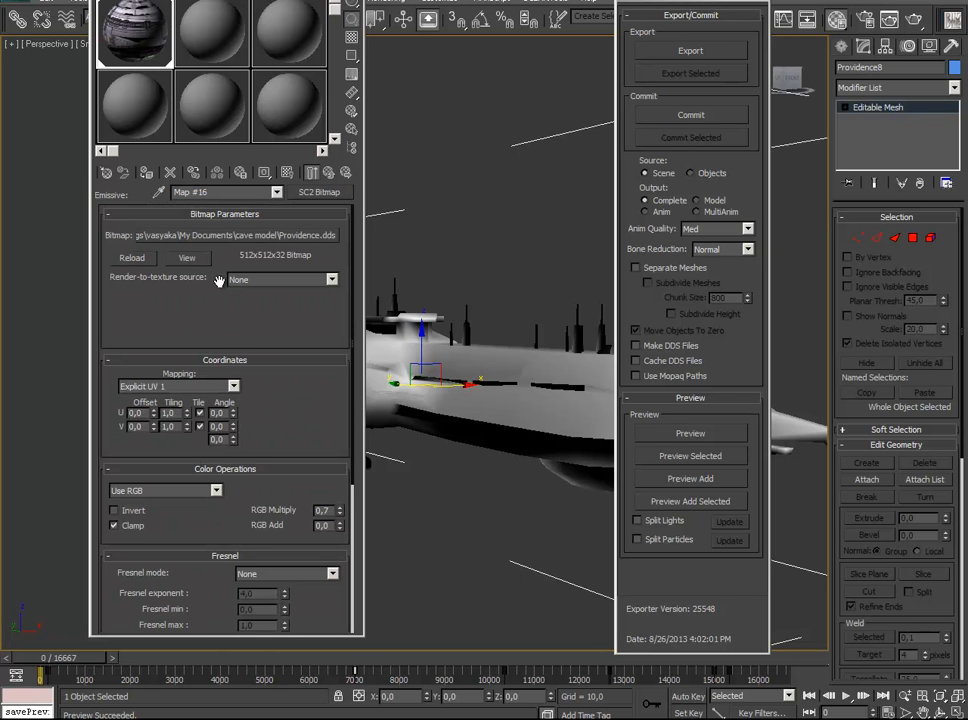
# Set the Emissive map's color operation to Use A and view the alpha channel of its Providence.dds bitmap
pyautogui.moveTo(260, 308); pyautogui.dragTo(251, 253)
pyautogui.click(158, 413)
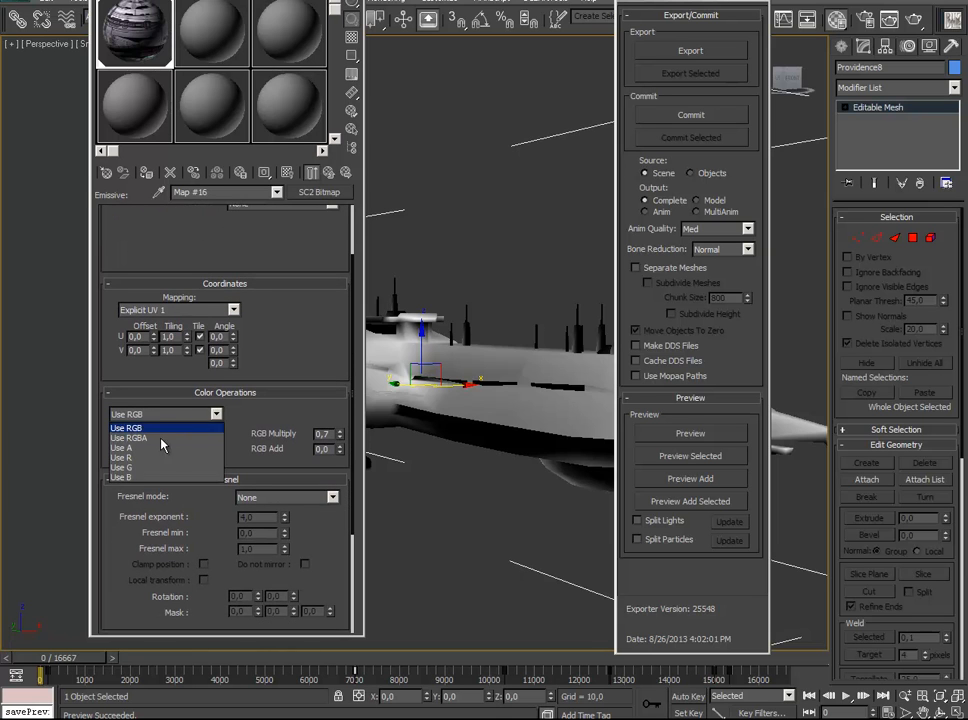
pyautogui.click(146, 448)
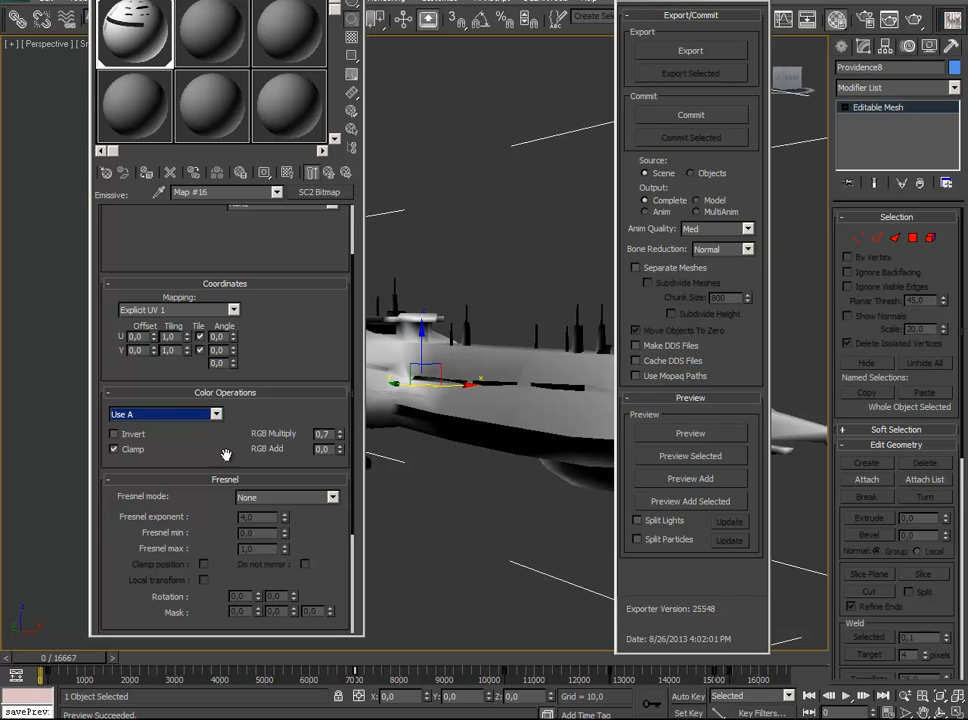
pyautogui.moveTo(318, 342); pyautogui.dragTo(318, 432)
pyautogui.click(188, 262)
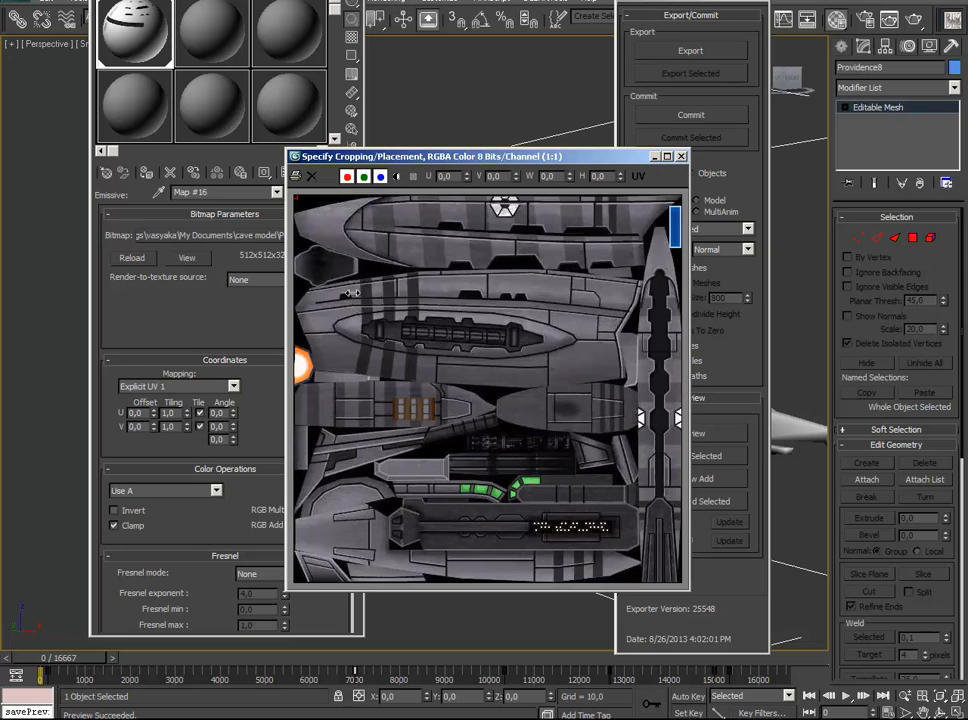
pyautogui.click(397, 176)
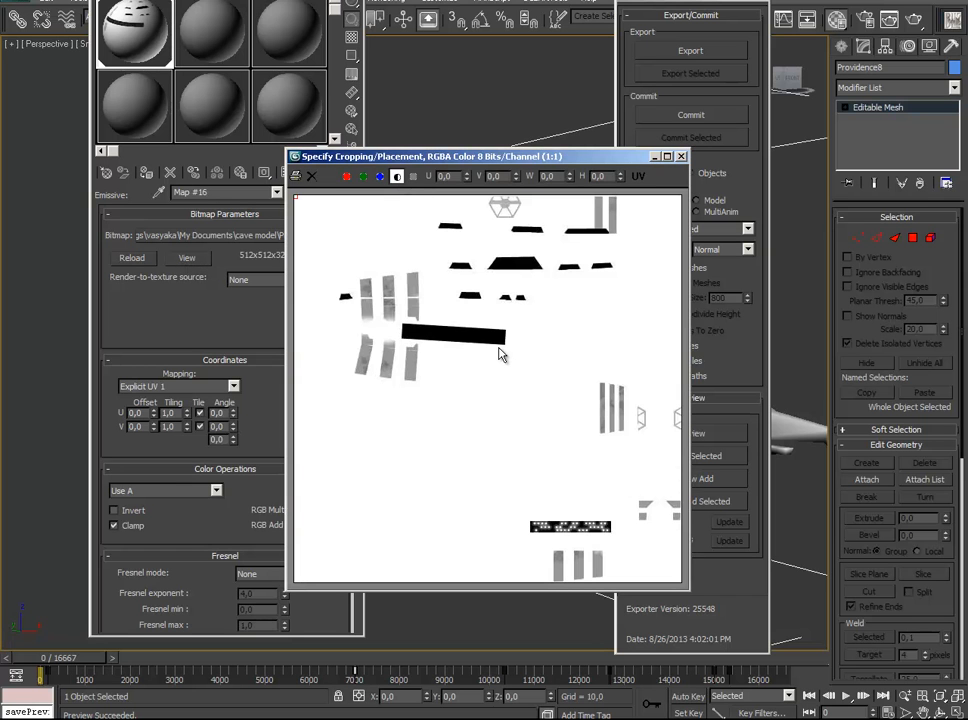
pyautogui.click(681, 156)
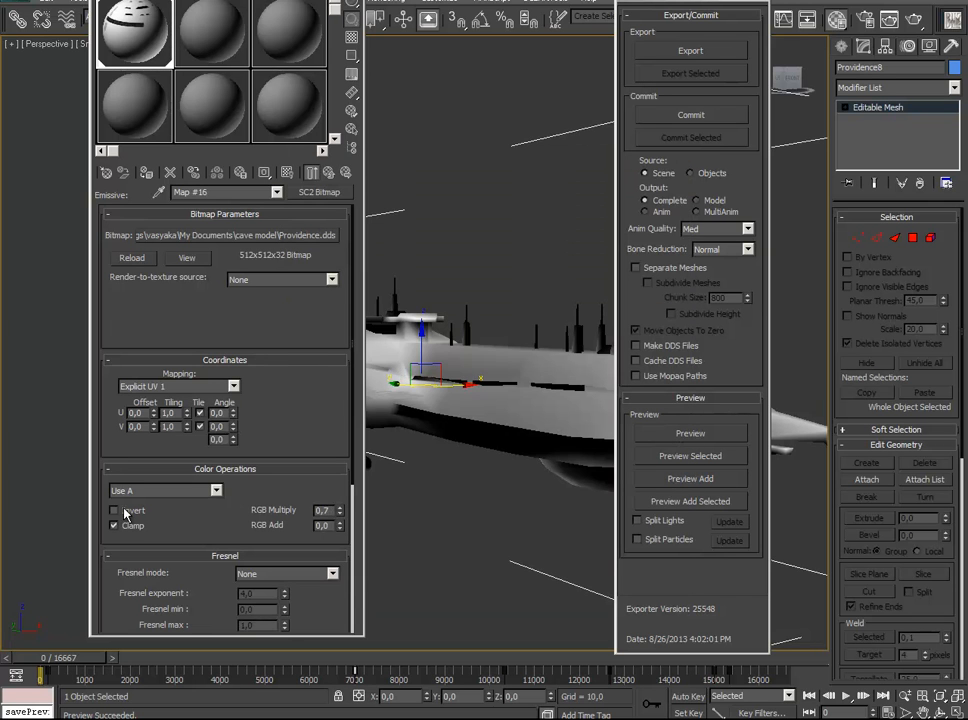
# Invert the Emissive map, set its RGB Multiply to 1.0, and preview the scene
pyautogui.press('Return')
pyautogui.click(276, 192)
pyautogui.click(264, 206)
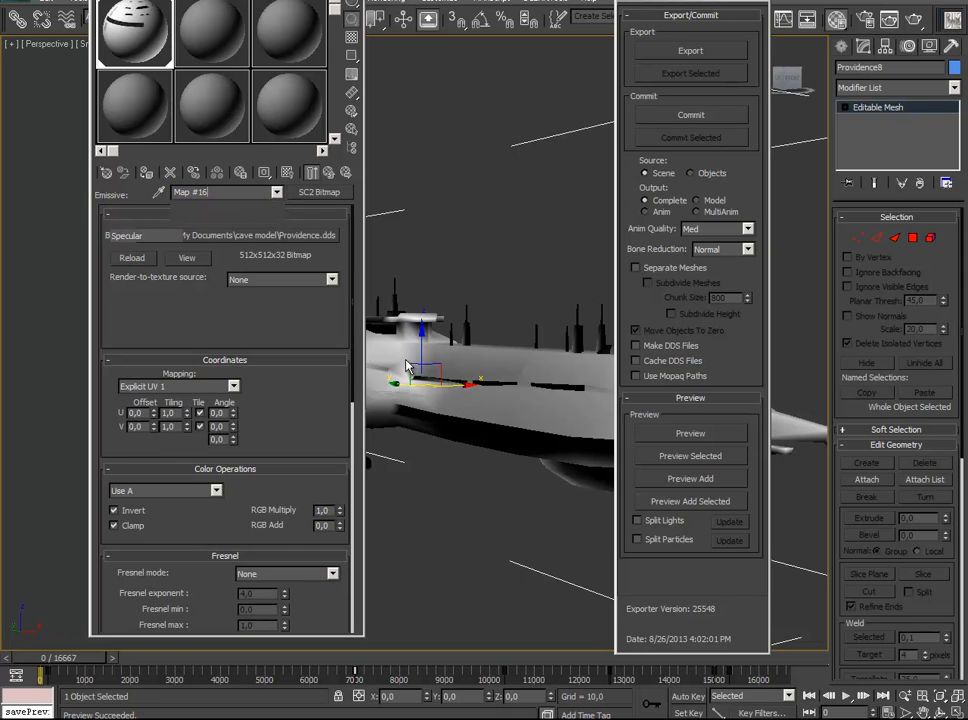
pyautogui.click(709, 438)
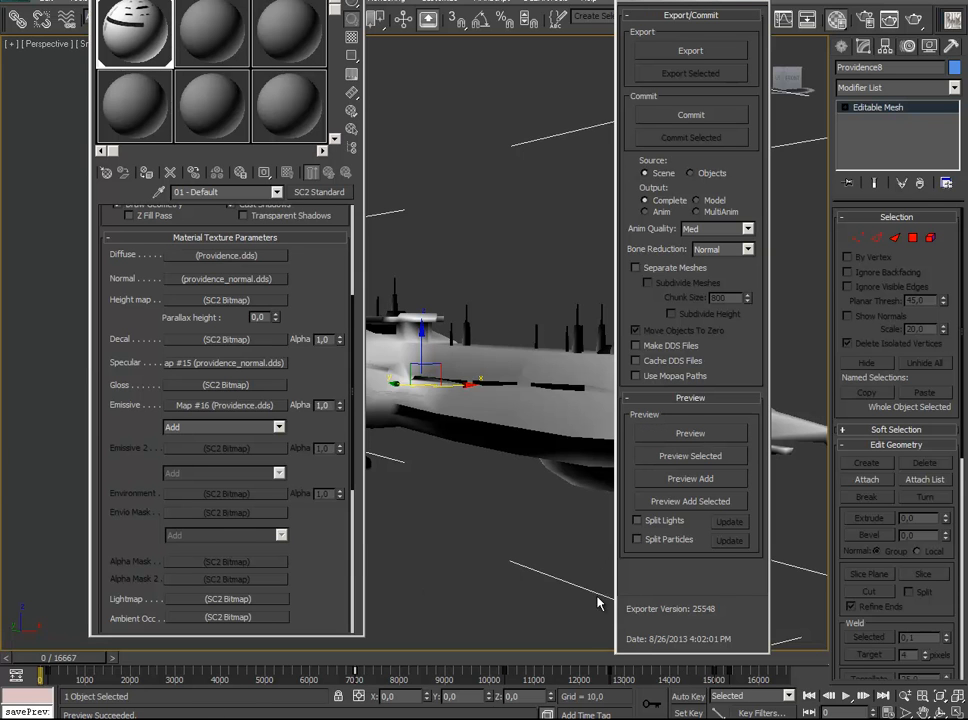
# Set the Emissive blend mode to Team Color Add, preview the scene, and inspect the hull's team-color areas
pyautogui.click(278, 427)
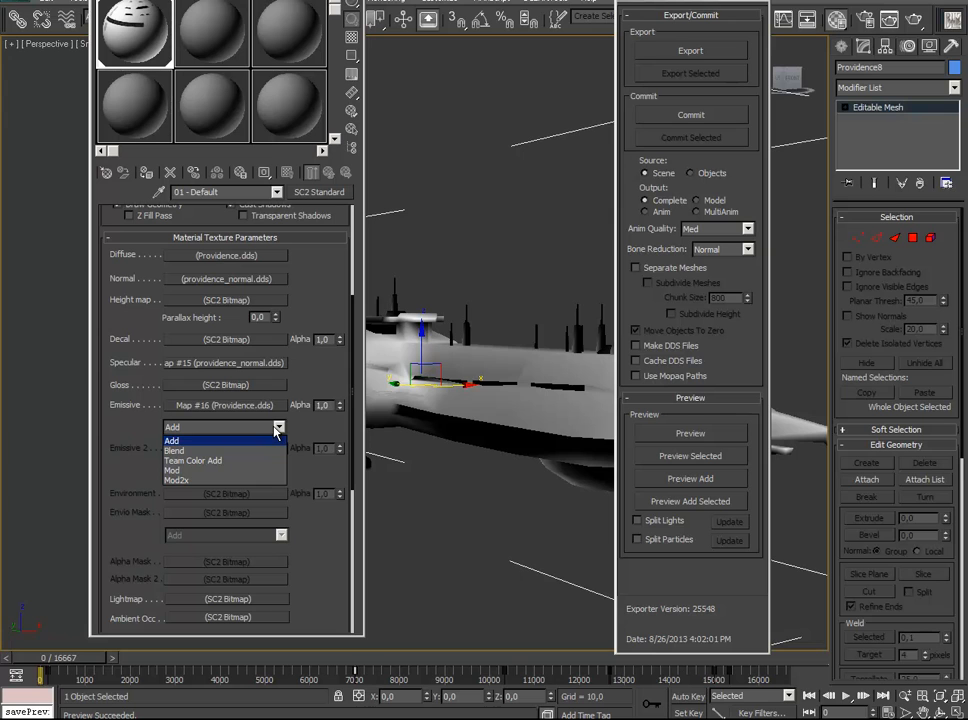
pyautogui.click(184, 461)
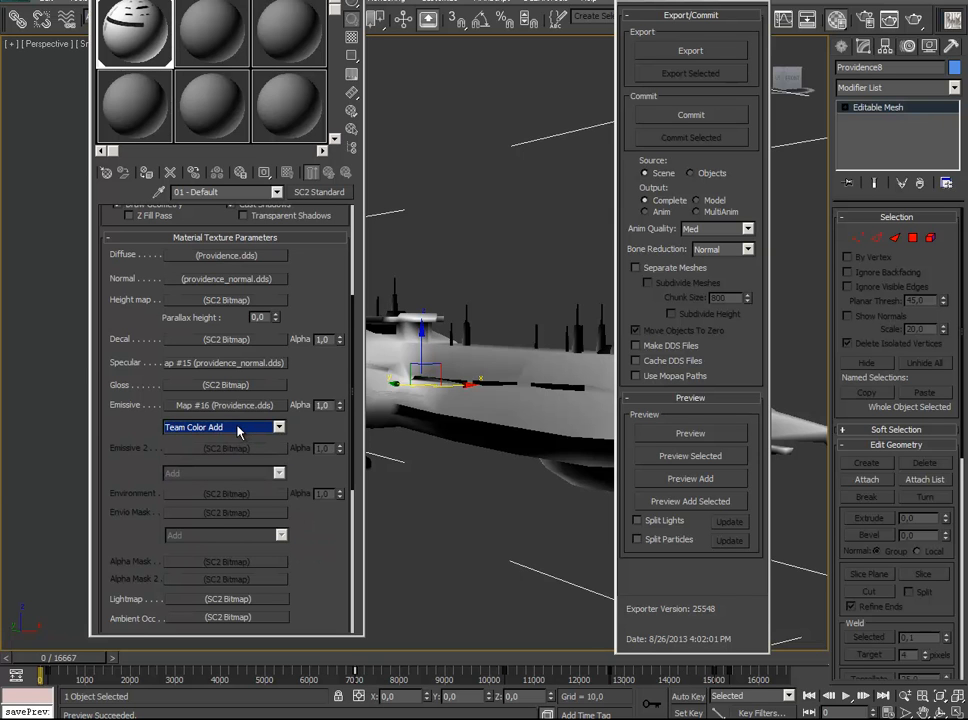
pyautogui.click(694, 434)
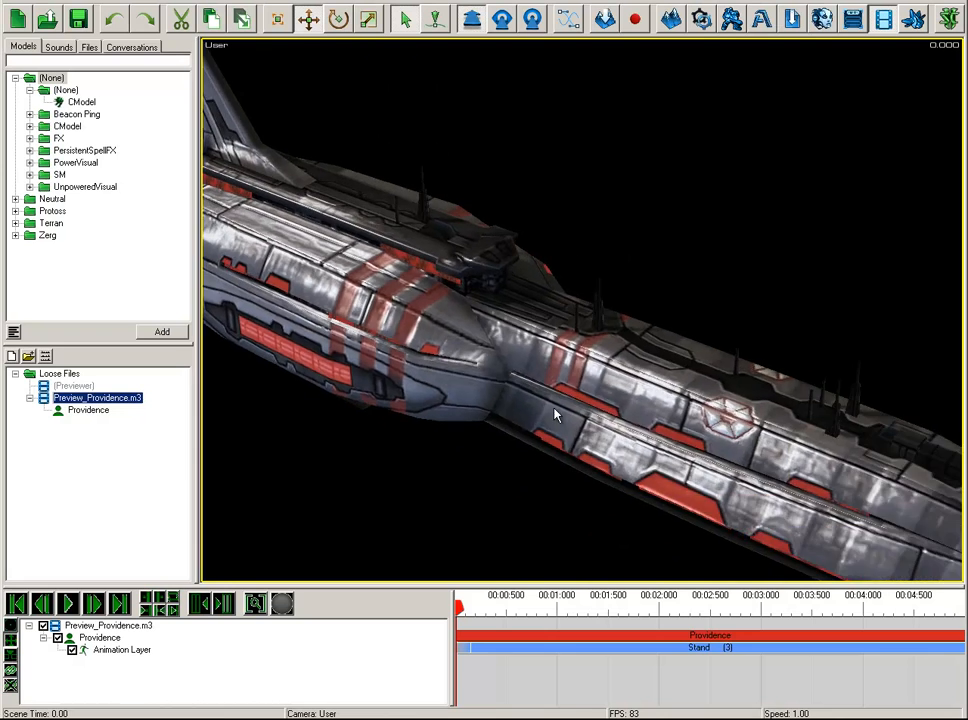
pyautogui.moveTo(556, 416); pyautogui.dragTo(524, 422)
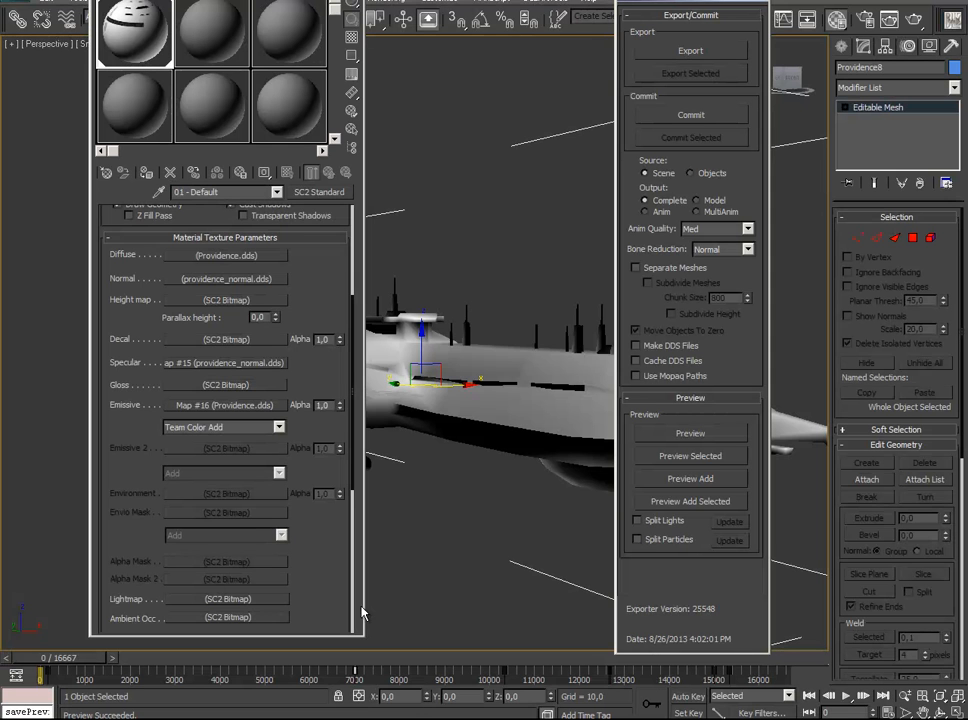
# In 3ds Max, set the material's HDR Emissive Multiplier to 1.5 and preview the ship
pyautogui.scroll(-5, 320, 480)
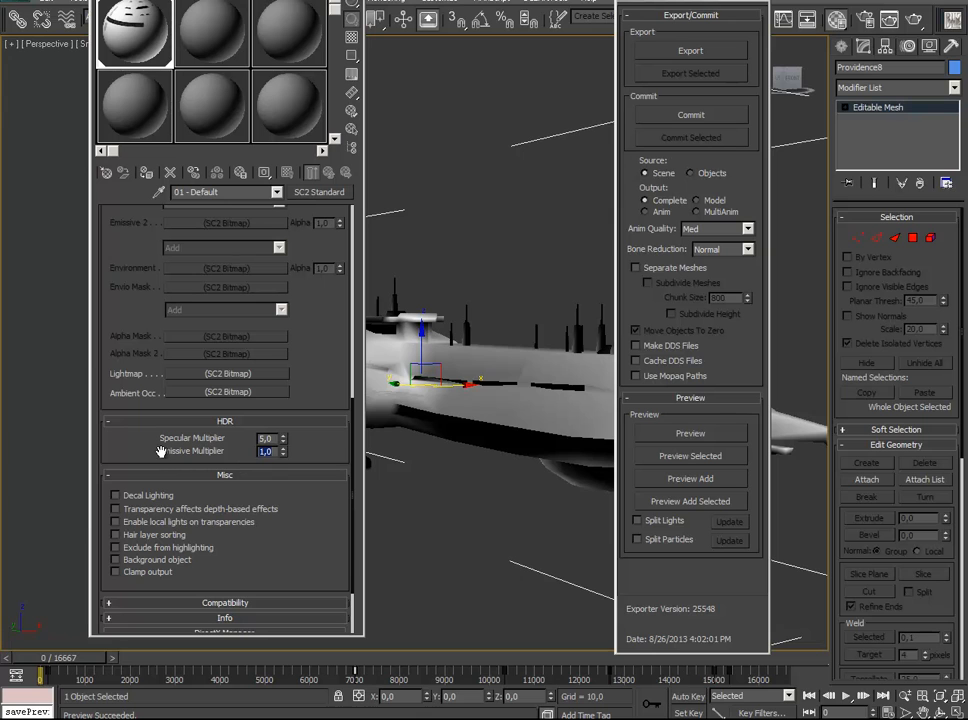
pyautogui.doubleClick(277, 452)
pyautogui.click(681, 501)
pyautogui.moveTo(681, 501); pyautogui.dragTo(633, 513)
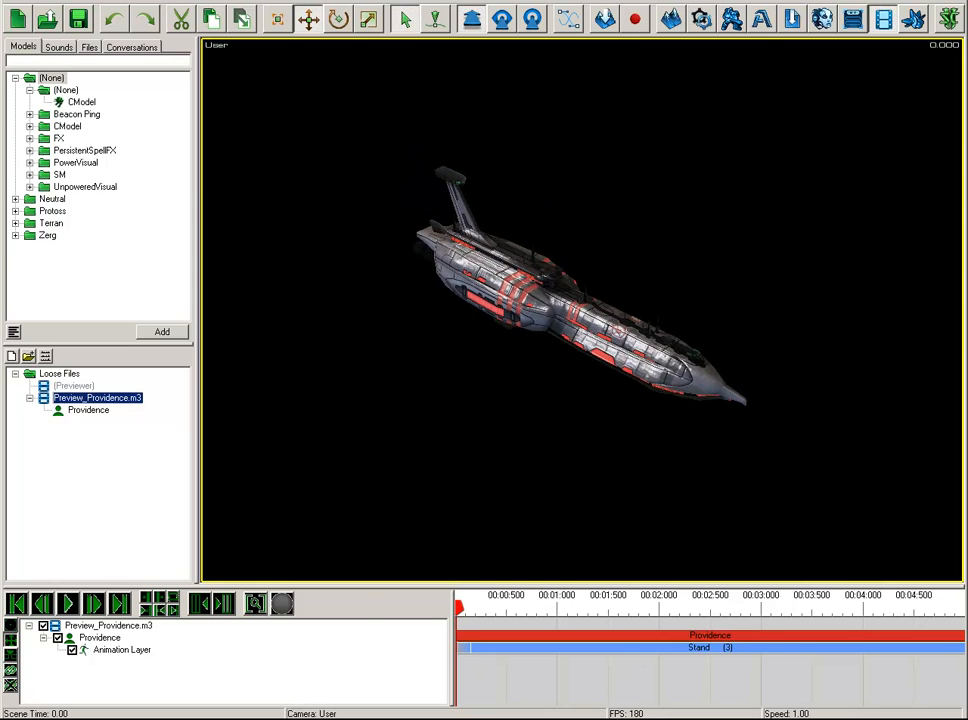
# In 3ds Max, set the HDR Specular Multiplier to 2.0, preview the scene, and examine the hull's shine from several angles
pyautogui.hotkey('alt', 'Tab')
pyautogui.doubleClick(273, 451)
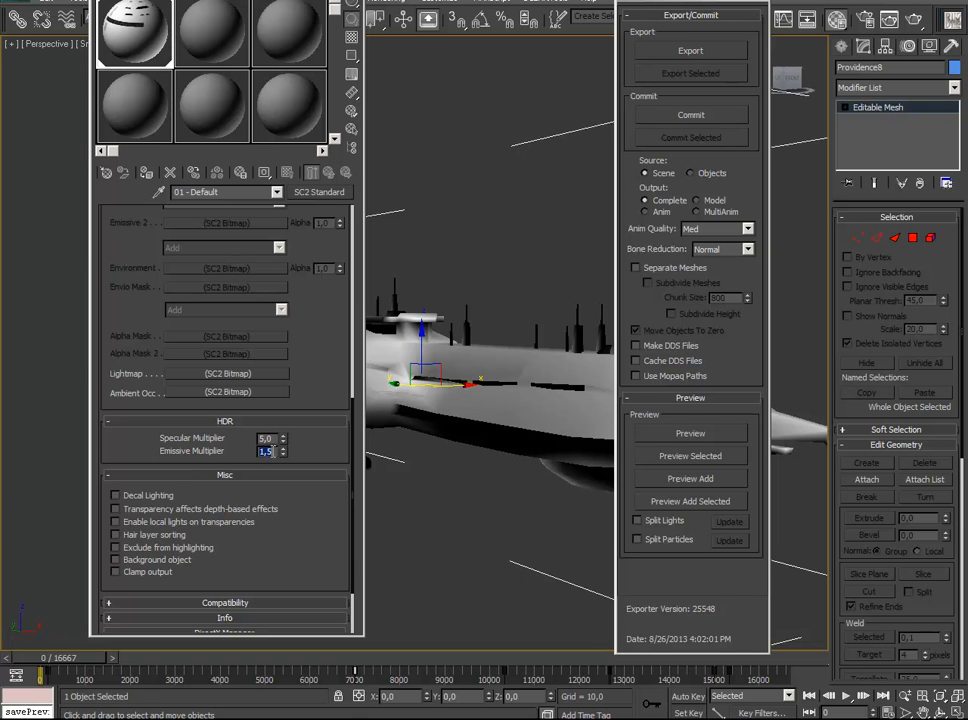
pyautogui.moveTo(311, 446); pyautogui.dragTo(315, 482)
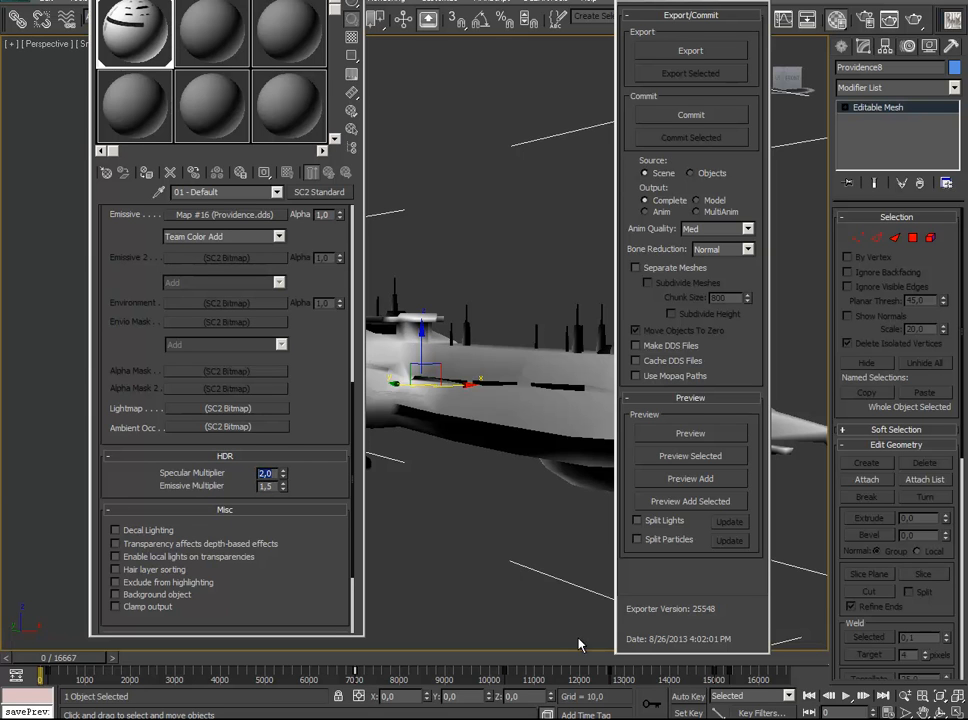
pyautogui.click(675, 440)
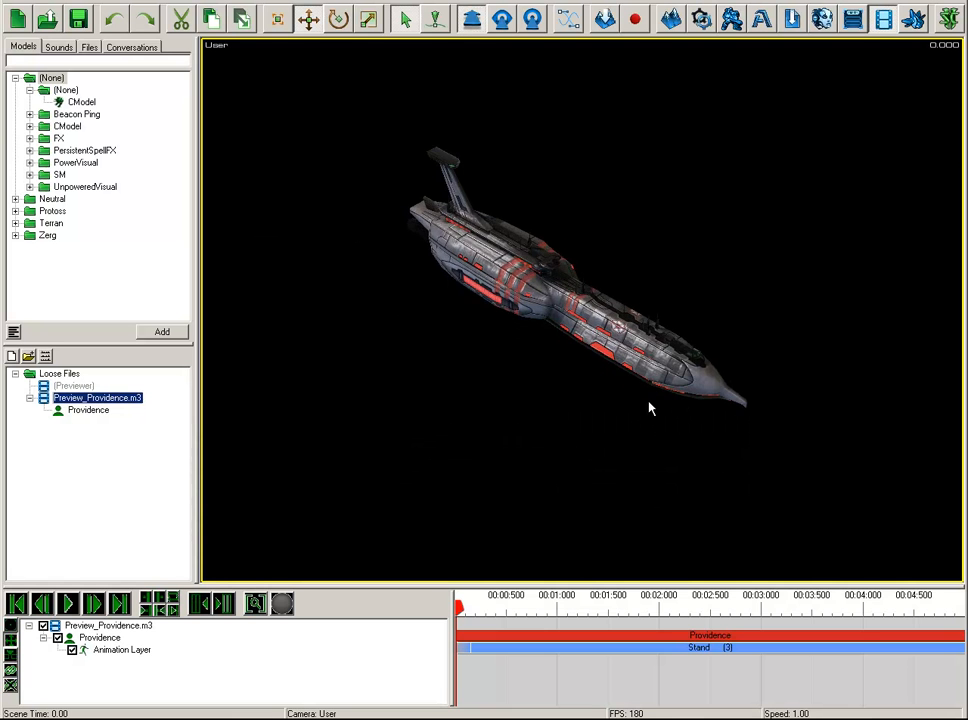
pyautogui.scroll(4, 648, 410)
pyautogui.moveTo(645, 425); pyautogui.dragTo(533, 409)
pyautogui.moveTo(632, 511); pyautogui.dragTo(499, 343)
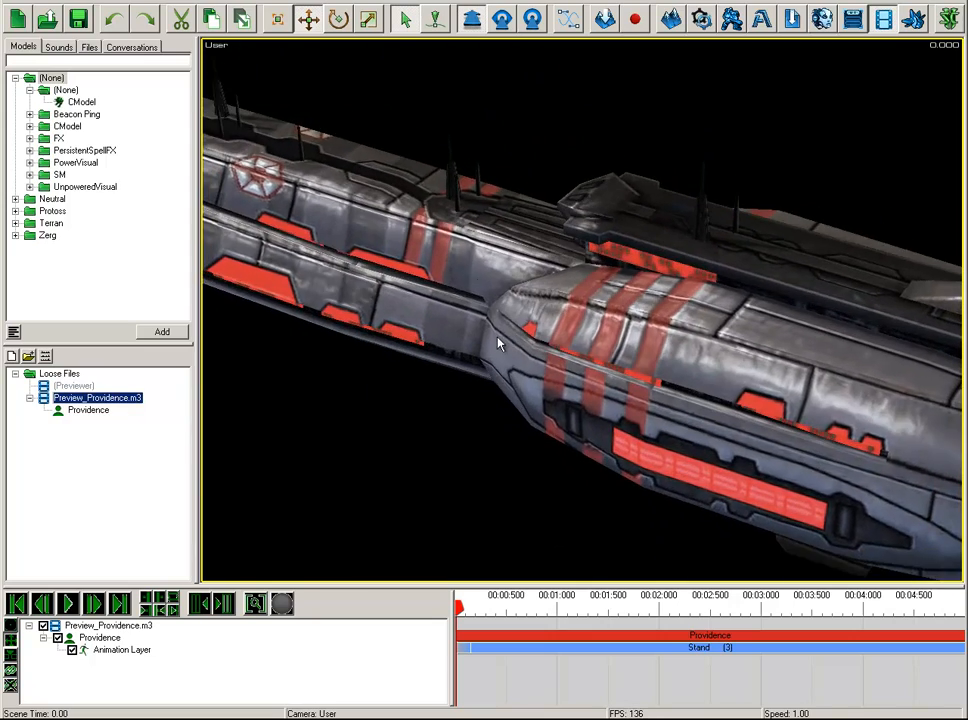
# In 3ds Max, open the Specular map and view only the red channel of its providence_normal.dds bitmap
pyautogui.hotkey('alt', 'Tab')
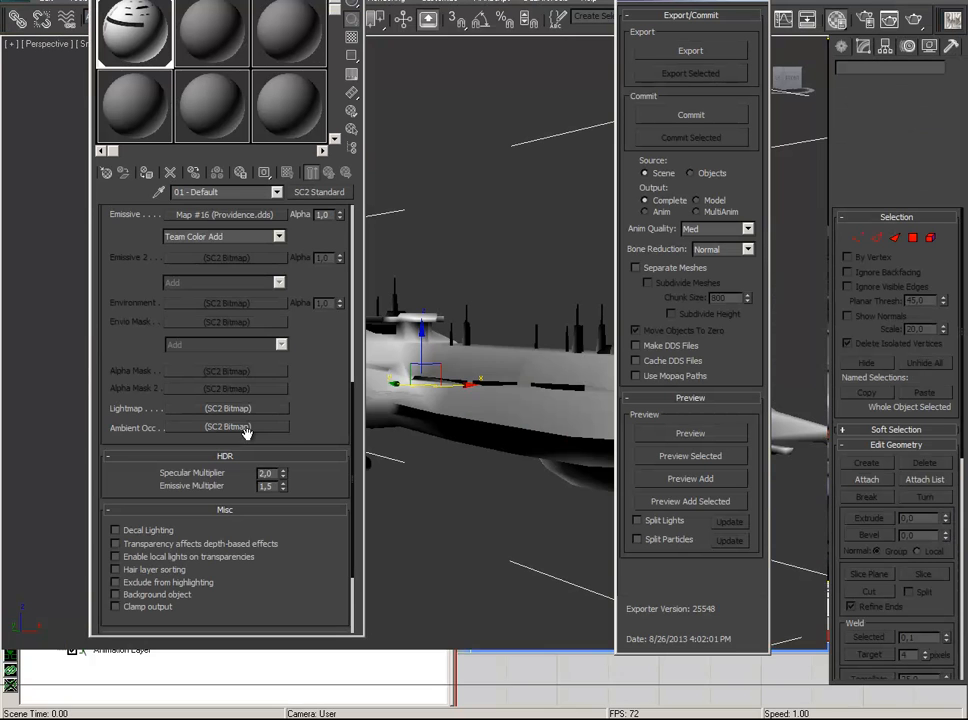
pyautogui.moveTo(326, 389); pyautogui.dragTo(270, 486)
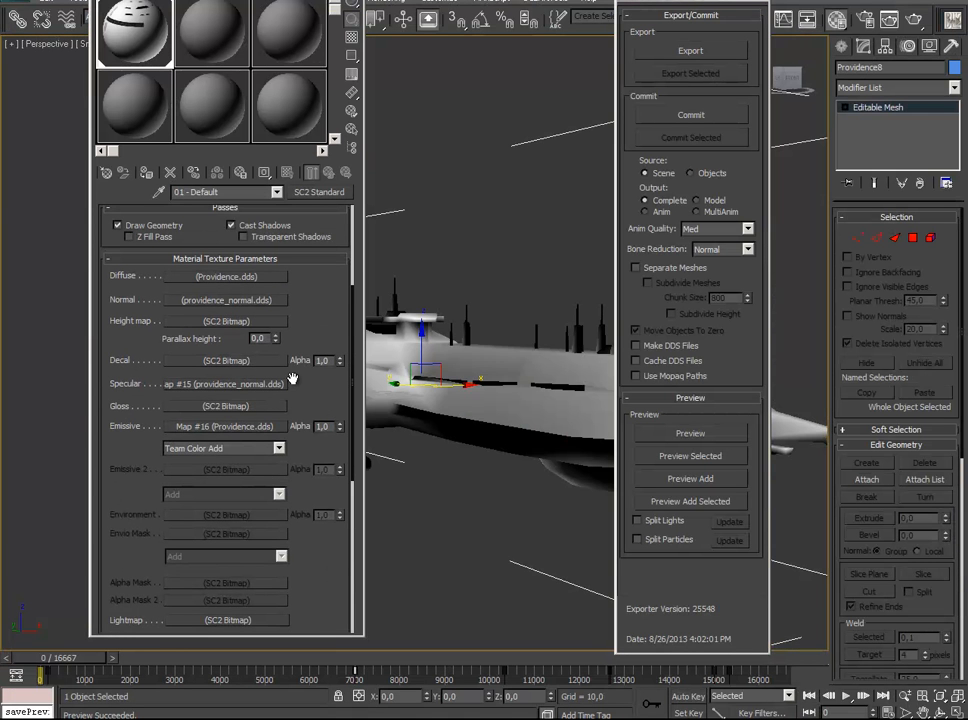
pyautogui.scroll(2, 291, 378)
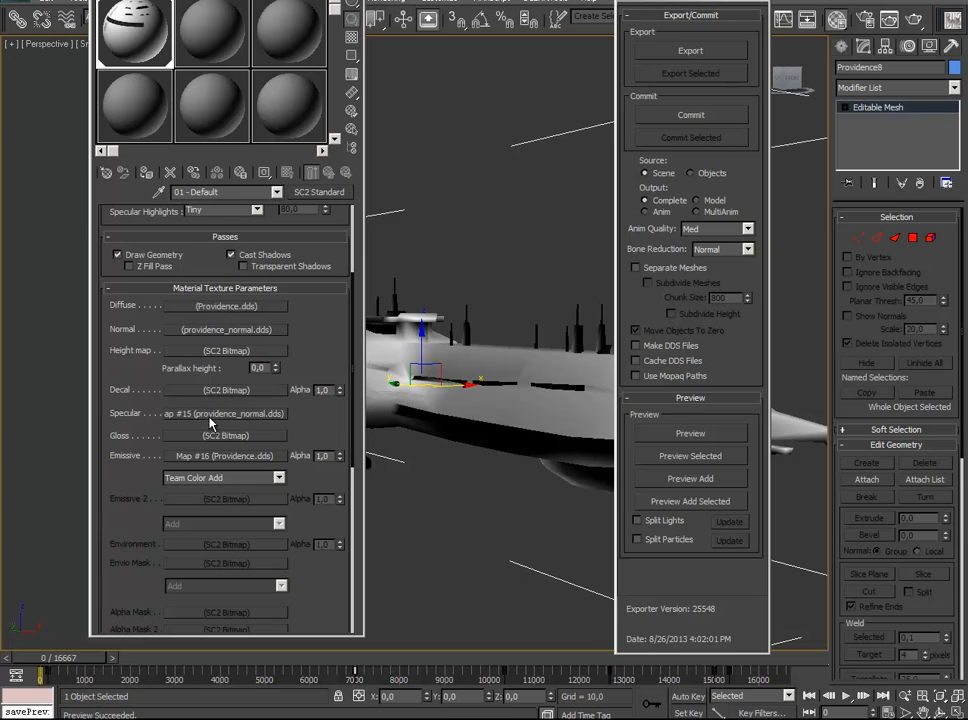
pyautogui.click(212, 415)
pyautogui.click(190, 257)
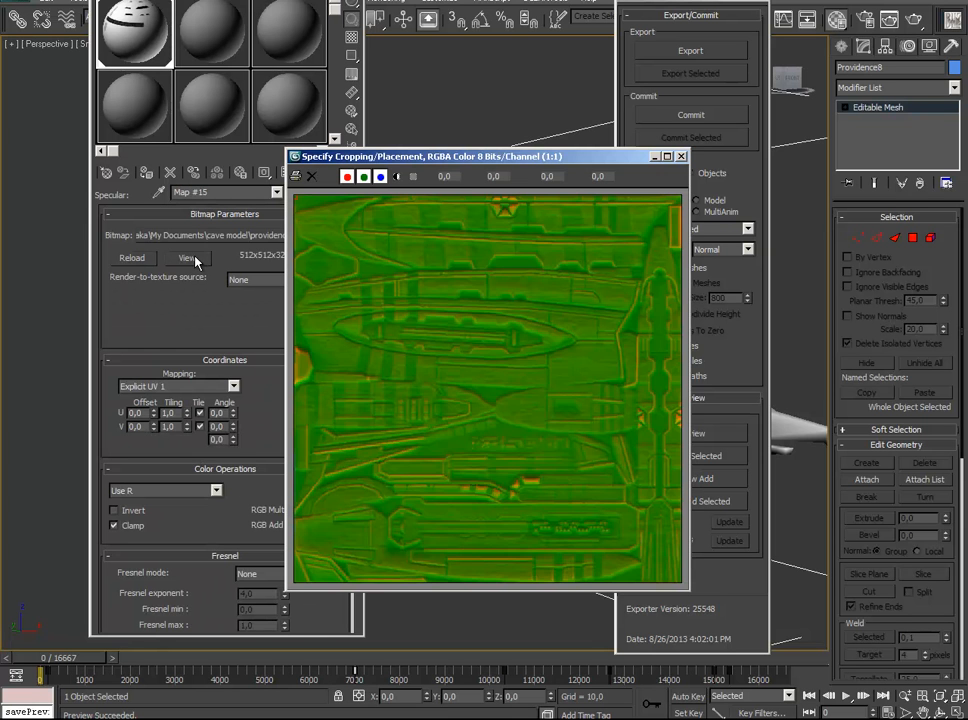
pyautogui.click(380, 177)
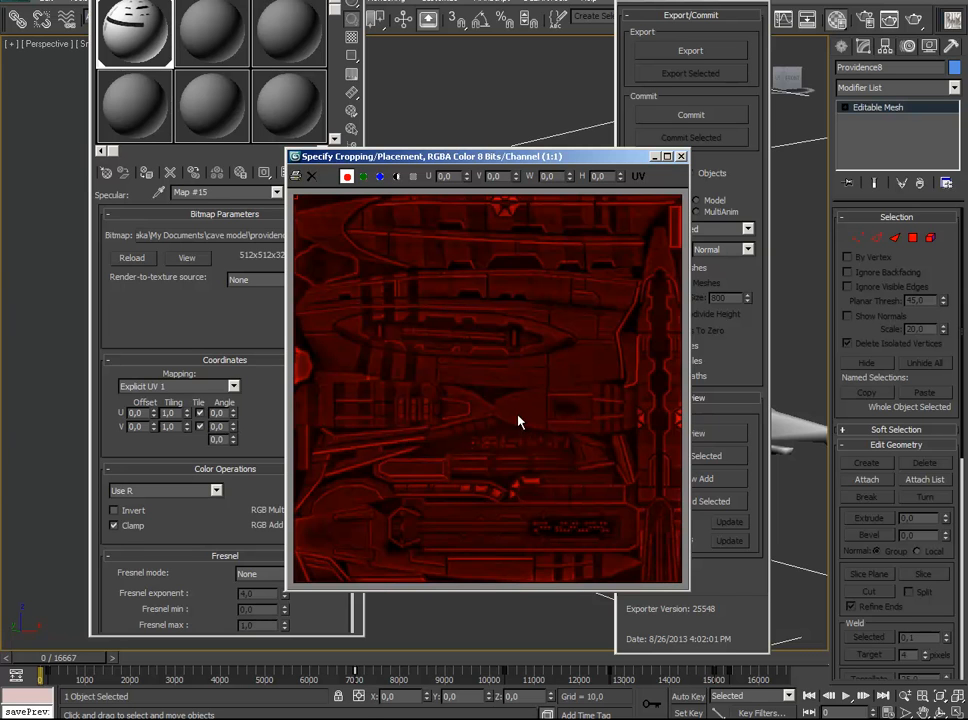
pyautogui.click(681, 157)
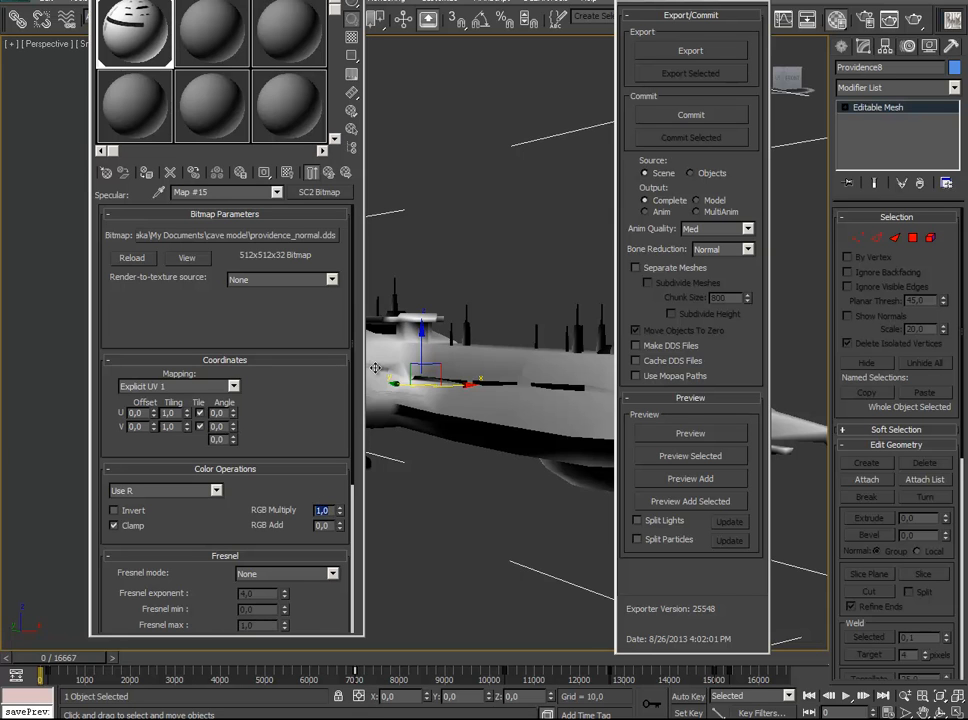
# Set the Specular map's RGB Multiply to 3.0, preview the scene, and inspect the hull highlights
pyautogui.write('3')
pyautogui.click(663, 433)
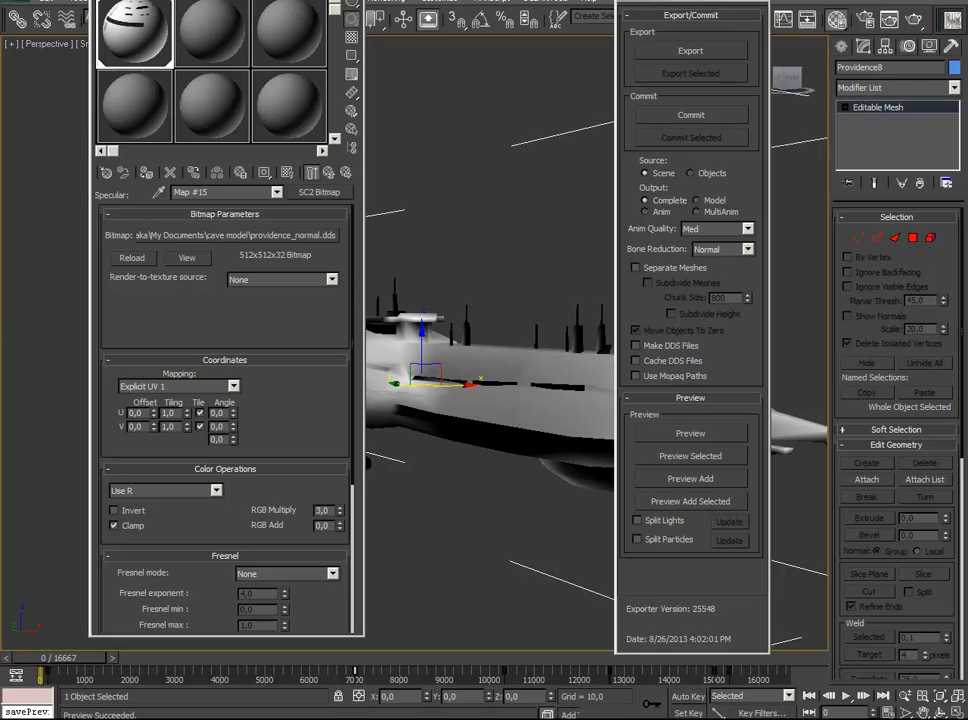
pyautogui.click(558, 716)
pyautogui.moveTo(551, 340); pyautogui.dragTo(550, 258)
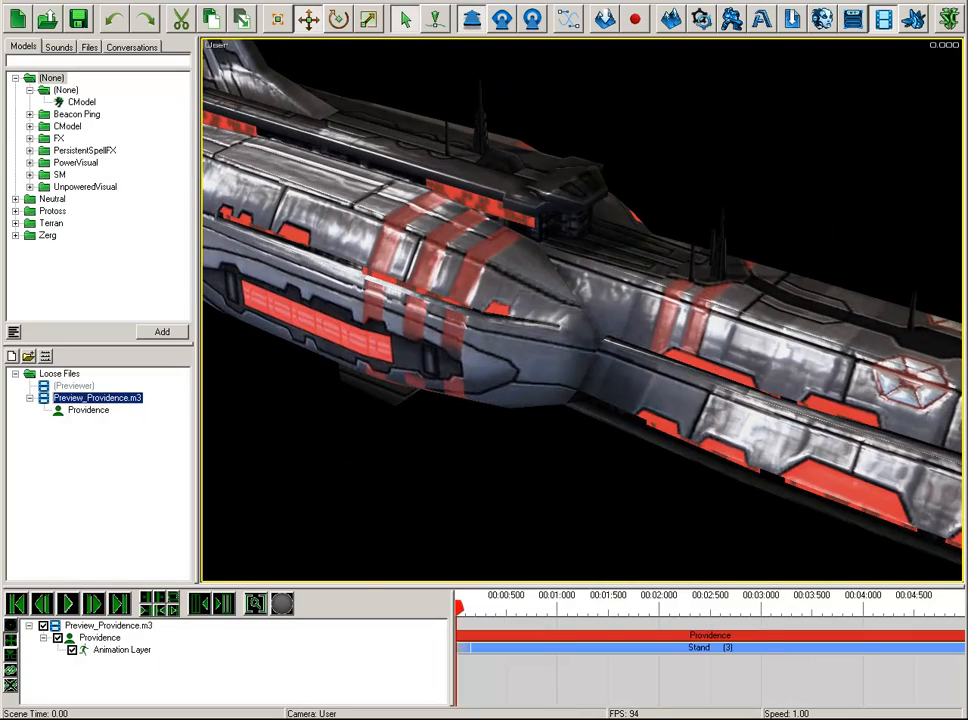
# In 3ds Max, set the Specular map's RGB Add to a negative value, preview the scene, and examine the hull's edge highlights
pyautogui.hotkey('alt', 'Tab')
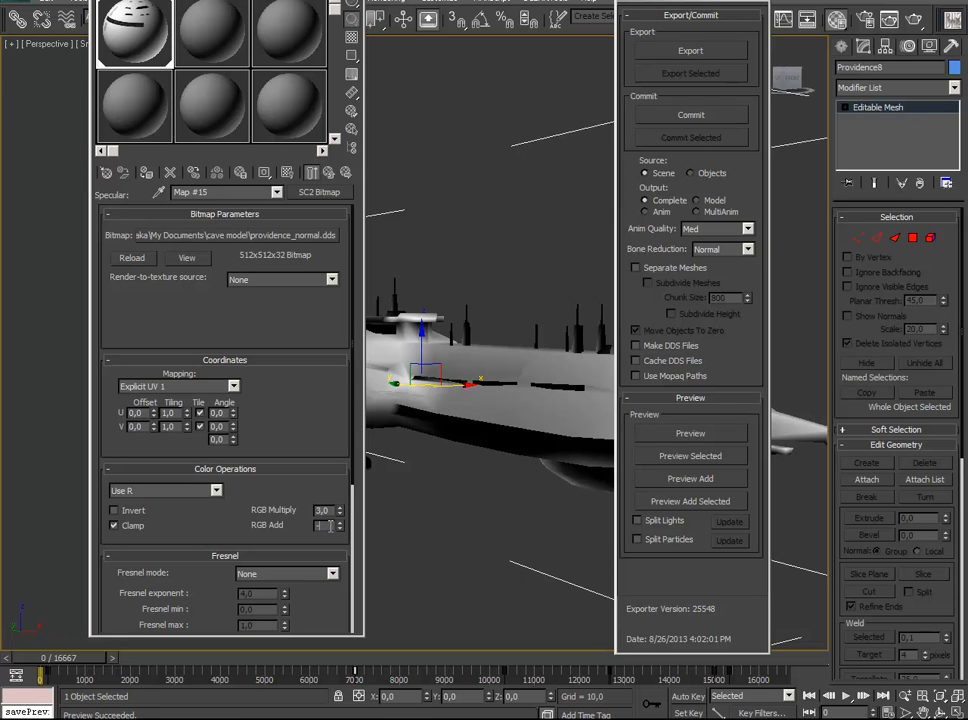
pyautogui.click(660, 432)
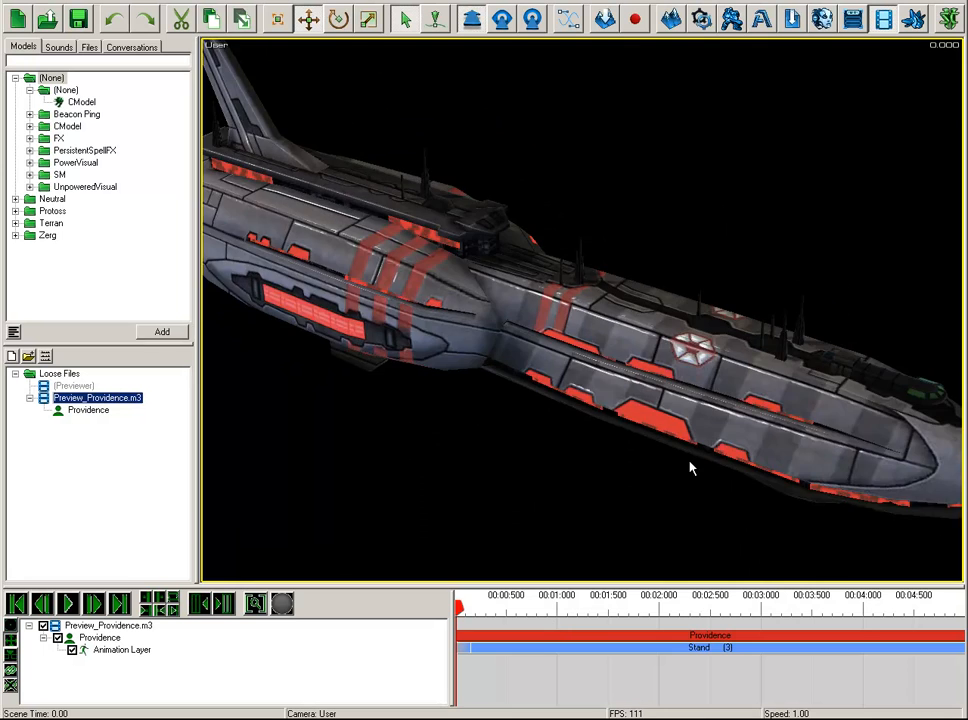
pyautogui.moveTo(689, 461); pyautogui.dragTo(529, 478)
pyautogui.scroll(4, 533, 453)
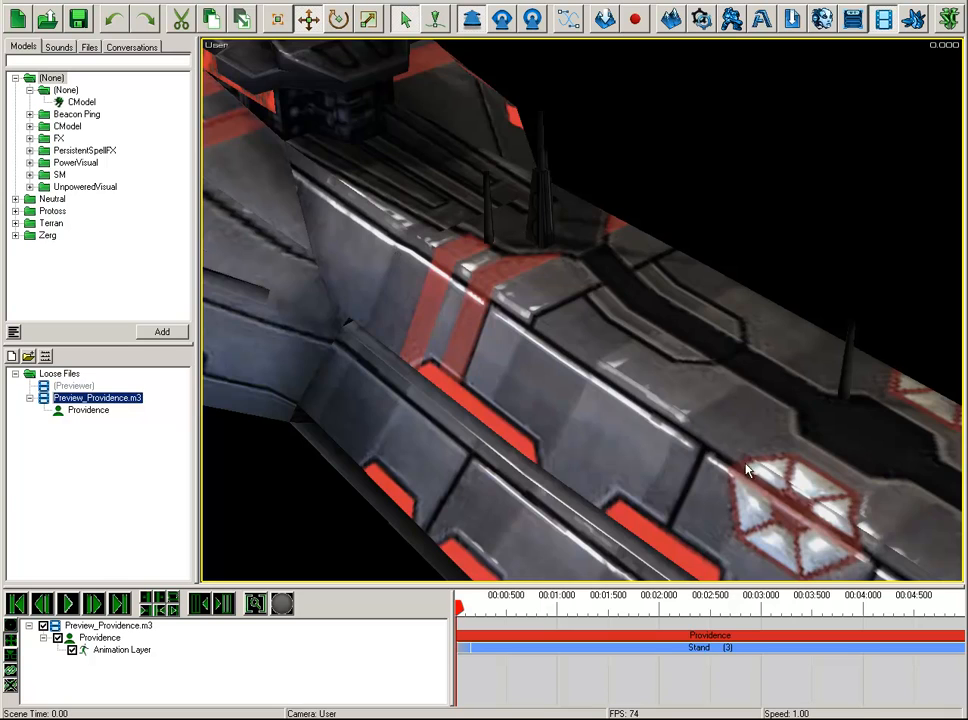
pyautogui.moveTo(408, 294); pyautogui.dragTo(553, 365)
pyautogui.scroll(-4, 553, 365)
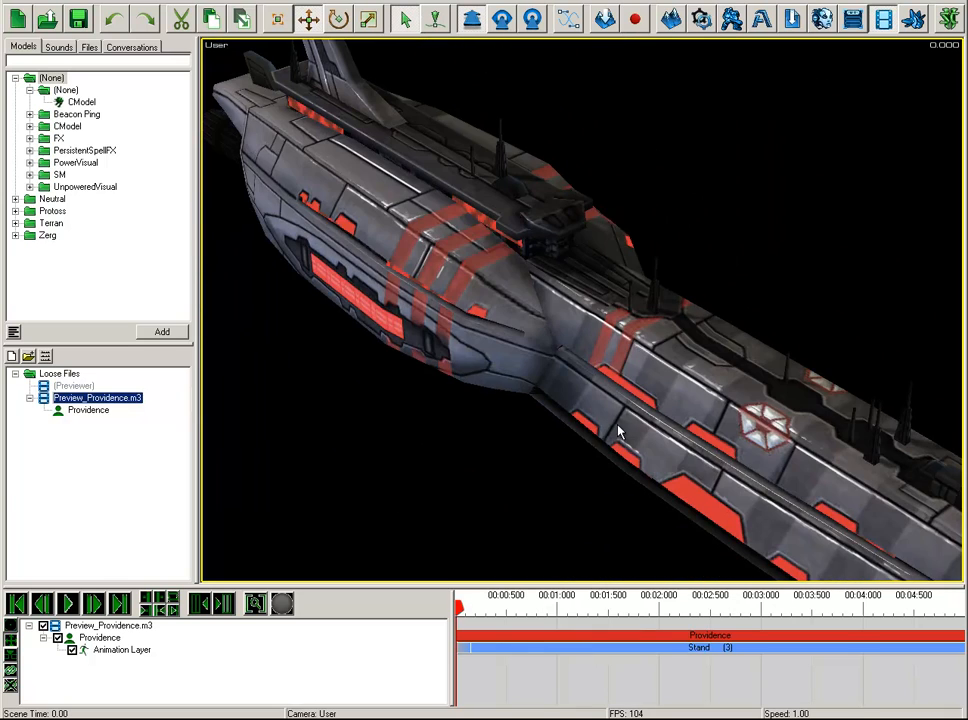
pyautogui.moveTo(727, 419); pyautogui.dragTo(680, 250)
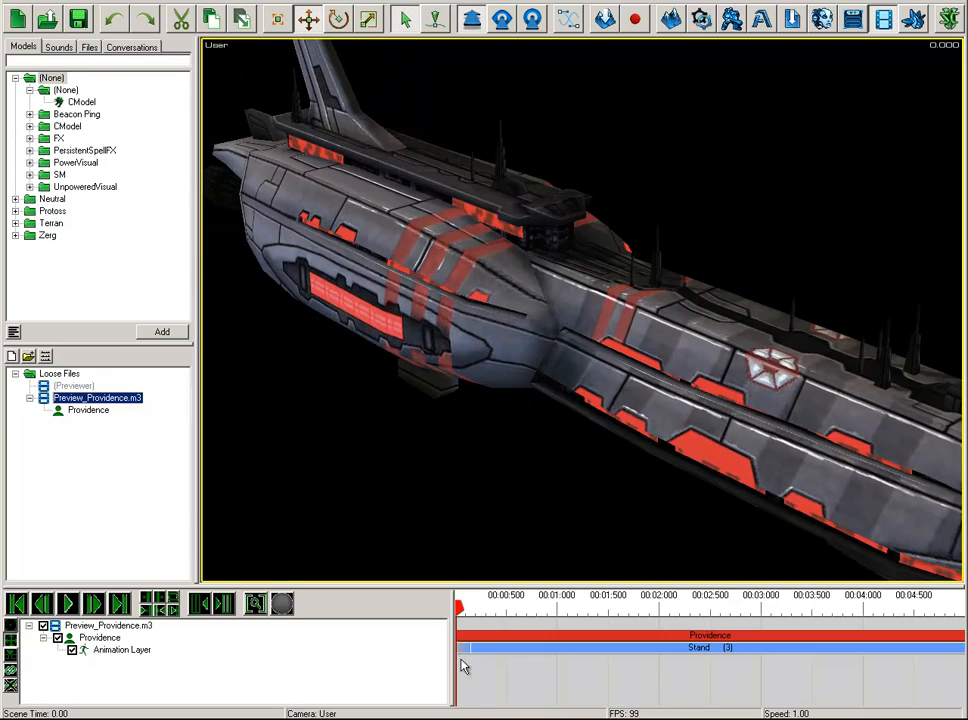
pyautogui.hotkey('alt', 'Tab')
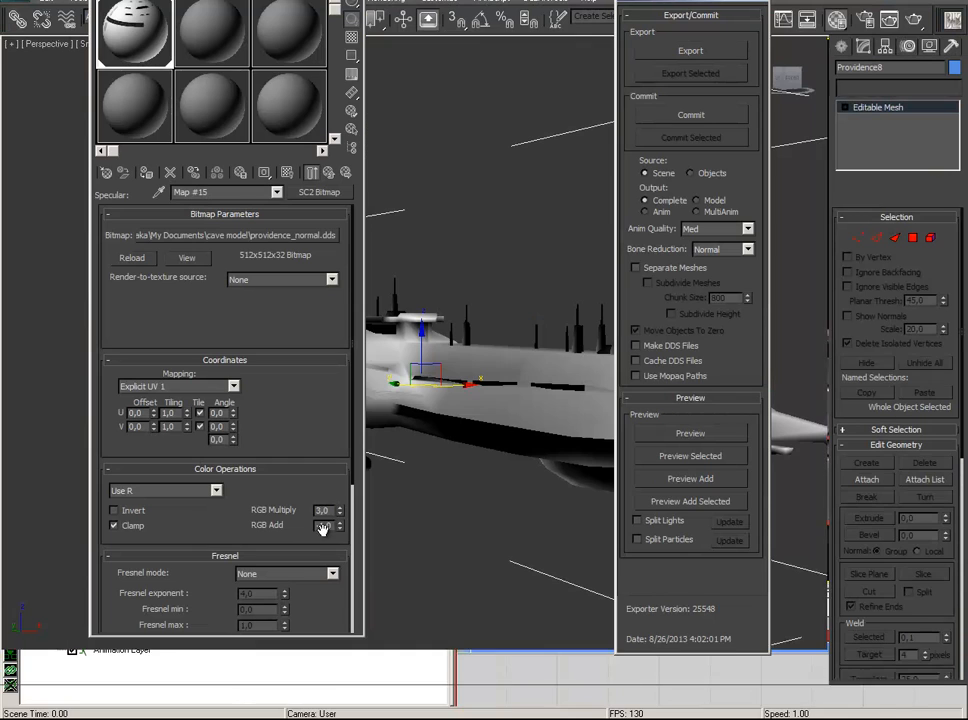
# Set the Specular map's RGB Multiply to 5.0, preview the scene, and inspect the hull highlights
pyautogui.doubleClick(329, 512)
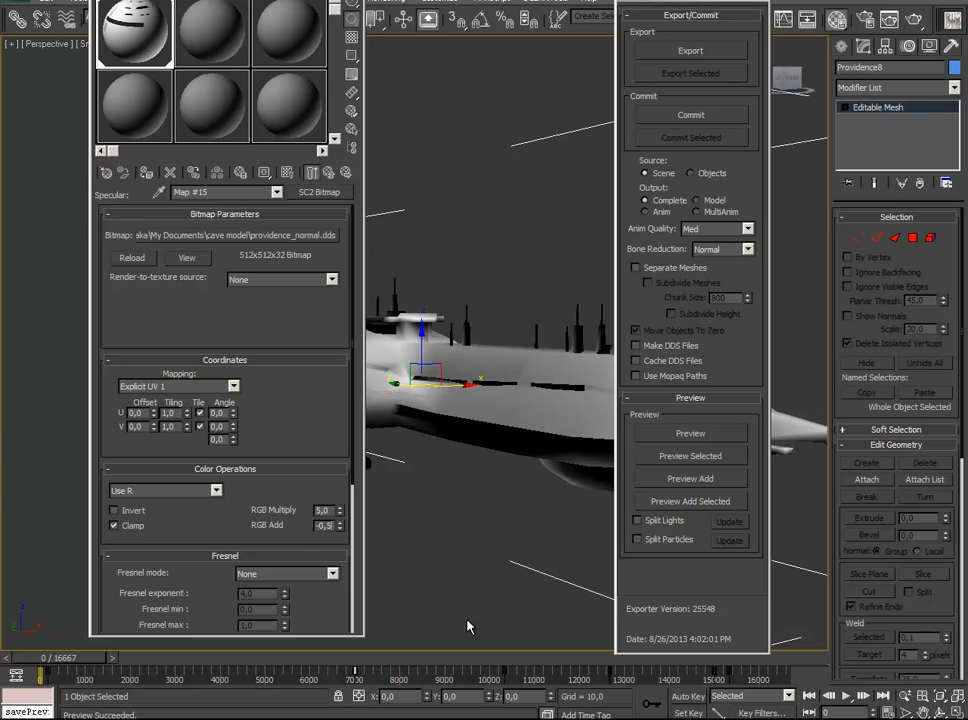
pyautogui.click(652, 433)
pyautogui.moveTo(570, 391); pyautogui.dragTo(611, 522)
# In 3ds Max, set the Specular map's RGB Add to -0.3 and check the hull's shine in the editor preview
pyautogui.hotkey('alt', 'Tab')
pyautogui.press('BackSpace')
pyautogui.write('8')
pyautogui.press('Return')
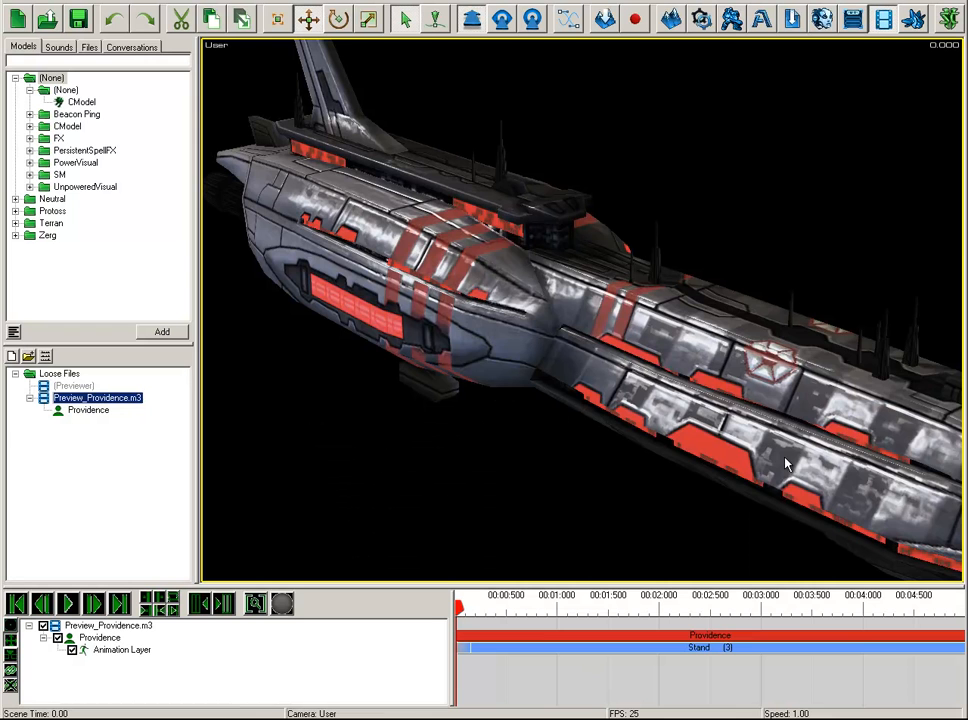
pyautogui.moveTo(784, 460); pyautogui.dragTo(784, 278)
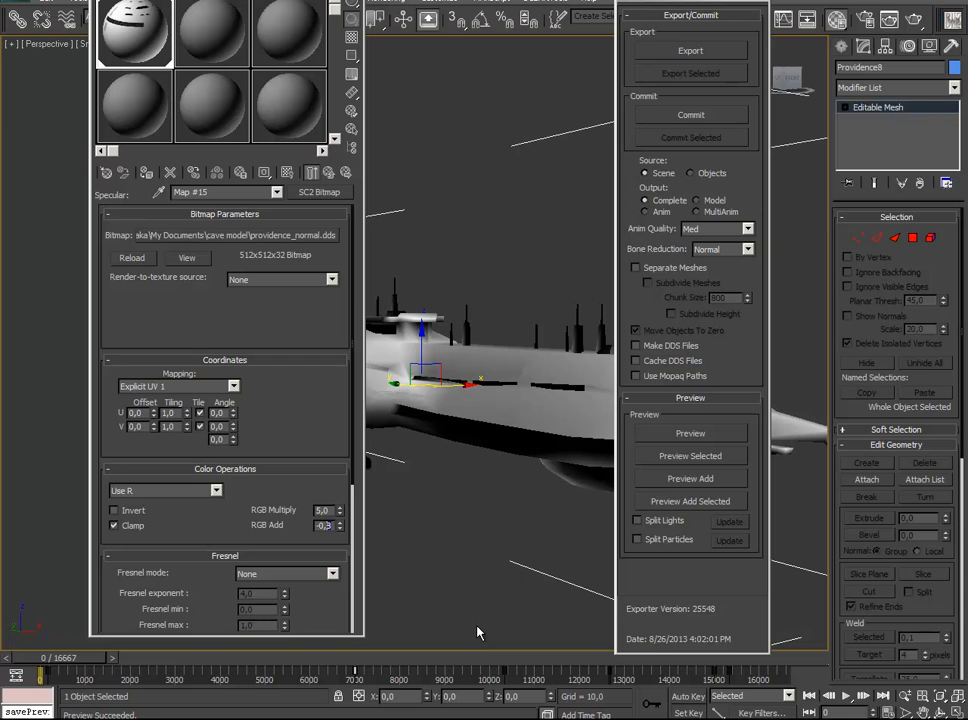
# Preview the scene with the current Specular map settings and examine the hull highlights from several angles and distances
pyautogui.click(711, 436)
pyautogui.moveTo(683, 482); pyautogui.dragTo(516, 447)
pyautogui.scroll(-3, 625, 450)
pyautogui.scroll(4, 517, 450)
pyautogui.moveTo(608, 540); pyautogui.dragTo(621, 406)
pyautogui.scroll(-5, 640, 476)
pyautogui.scroll(6, 621, 406)
pyautogui.moveTo(549, 450); pyautogui.dragTo(502, 404)
pyautogui.moveTo(419, 407); pyautogui.dragTo(555, 670)
# In 3ds Max, set the parent material's HDR Specular Multiplier to 2.5, preview the scene, and inspect the whole ship
pyautogui.click(230, 192)
pyautogui.click(225, 203)
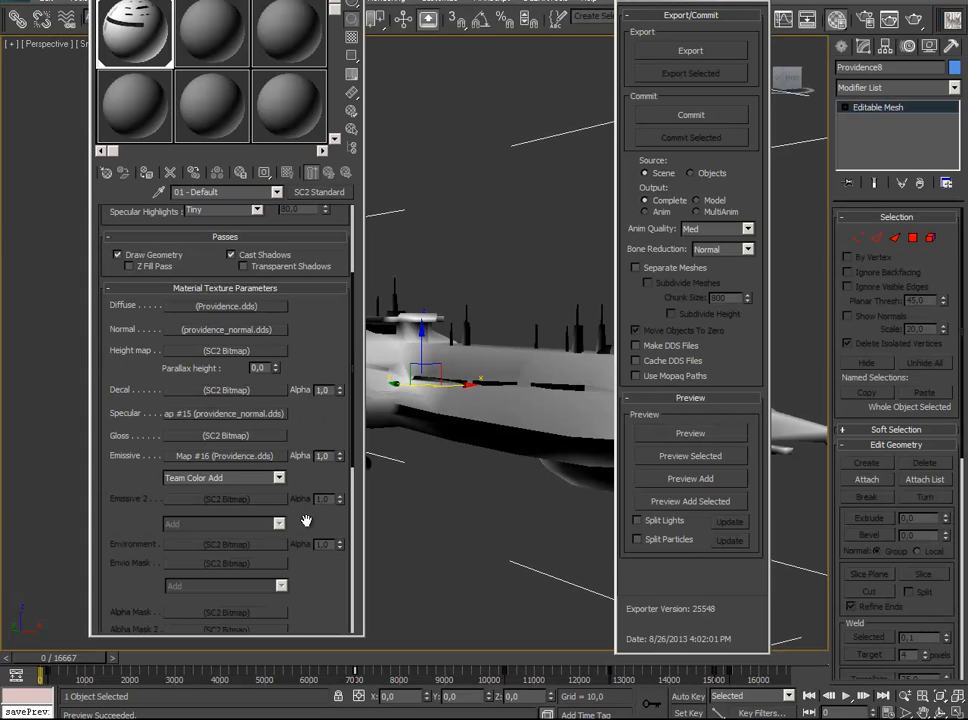
pyautogui.moveTo(313, 583); pyautogui.dragTo(309, 305)
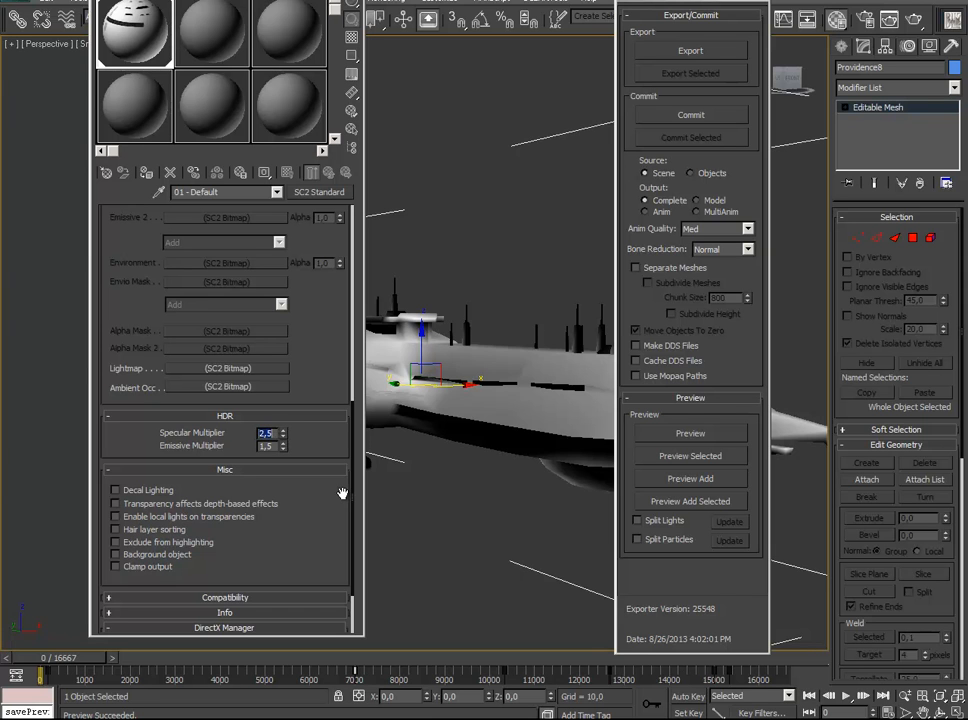
pyautogui.click(663, 433)
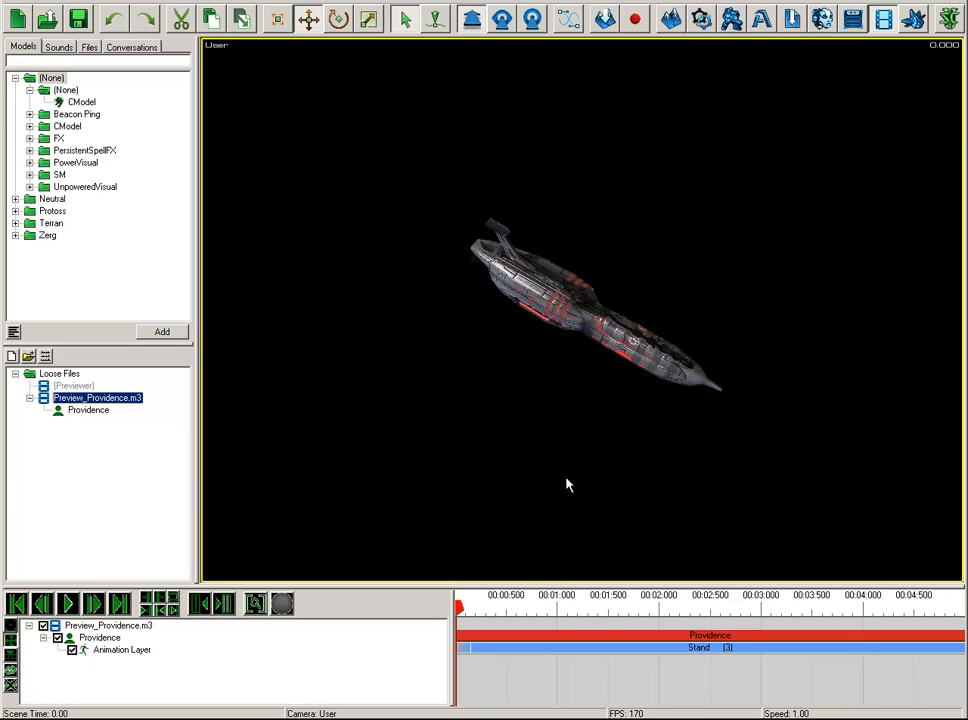
pyautogui.moveTo(568, 484); pyautogui.dragTo(619, 494)
pyautogui.scroll(5, 508, 402)
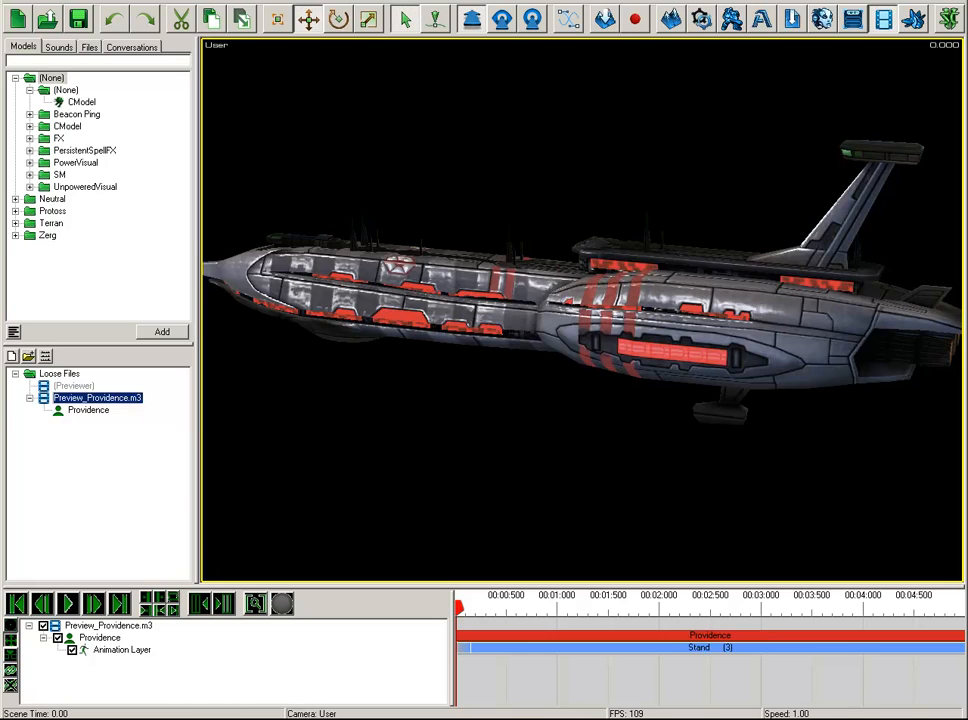
# In 3ds Max, review the material's Receive Shadows, Cast Shadows and 2-Sided options
pyautogui.hotkey('alt', 'Tab')
pyautogui.moveTo(313, 341); pyautogui.dragTo(305, 644)
pyautogui.scroll(3, 325, 600)
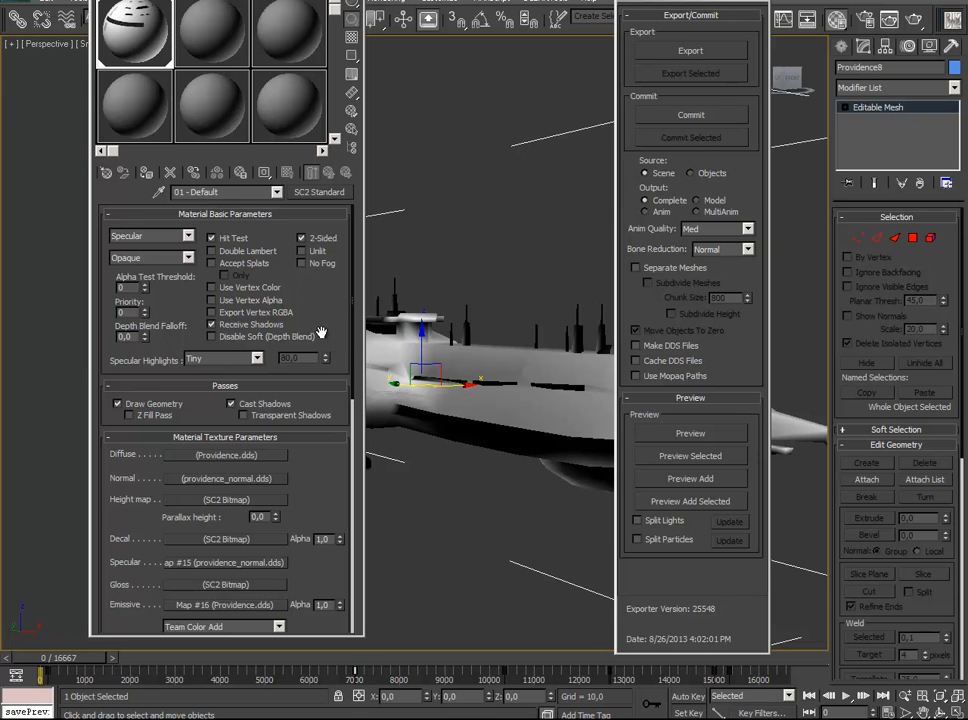
pyautogui.click(211, 325)
pyautogui.click(233, 404)
pyautogui.click(303, 239)
pyautogui.moveTo(479, 569); pyautogui.dragTo(490, 508)
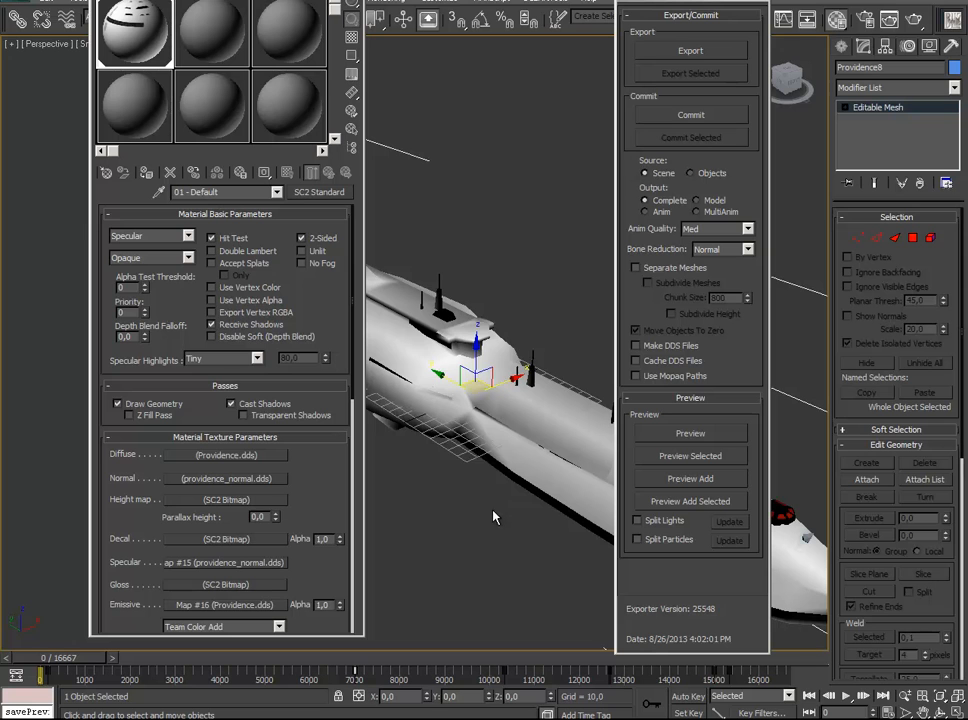
# Review the material's Specular Highlights size choices and keep Tiny selected
pyautogui.moveTo(300, 469); pyautogui.dragTo(301, 383)
pyautogui.click(218, 271)
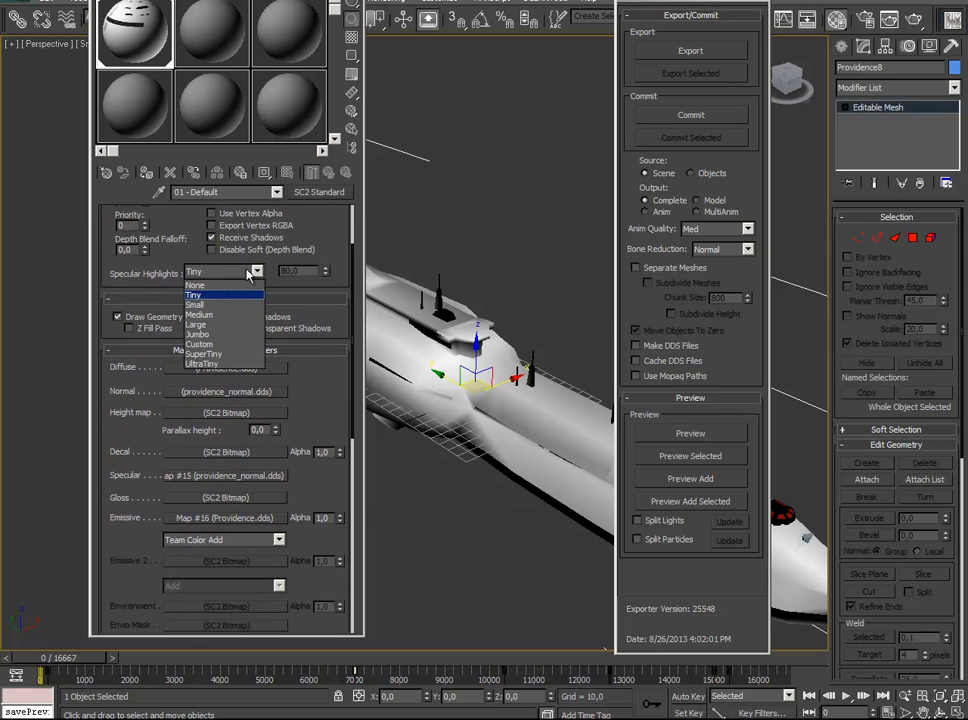
pyautogui.click(212, 297)
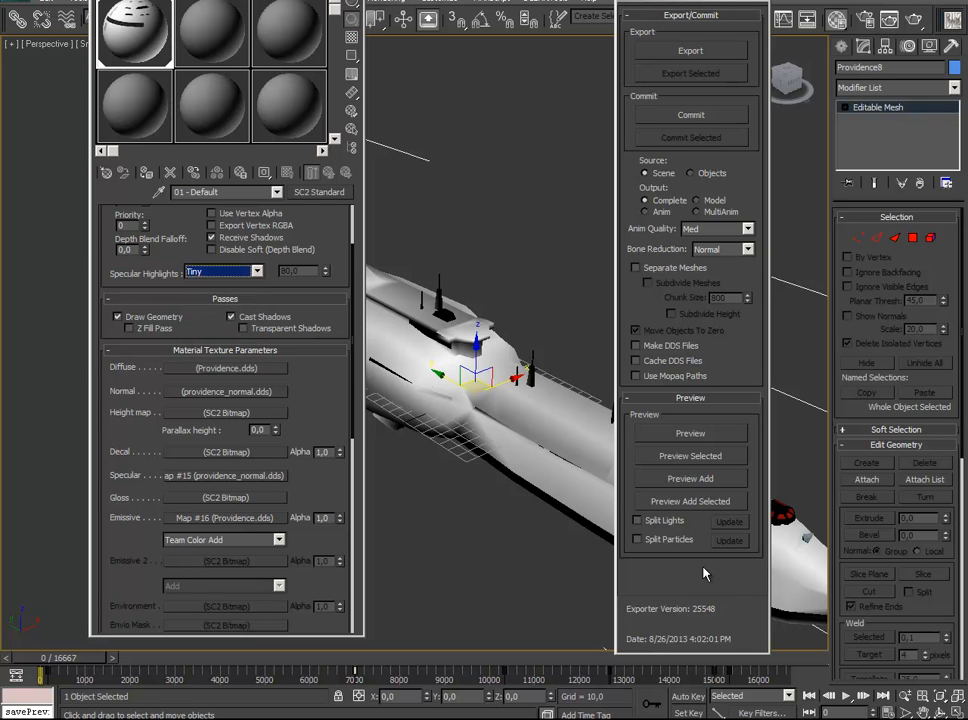
pyautogui.moveTo(318, 470); pyautogui.dragTo(314, 432)
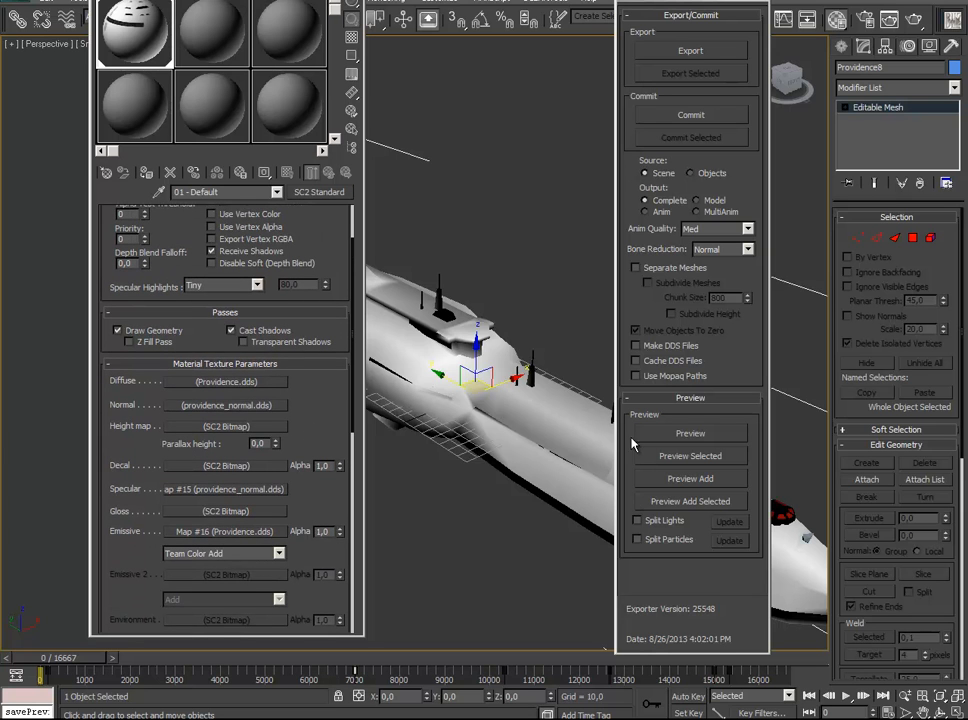
# Enable Use Mopaq Paths and export the complete scene as Providence.m3 in the cave model folder
pyautogui.click(637, 378)
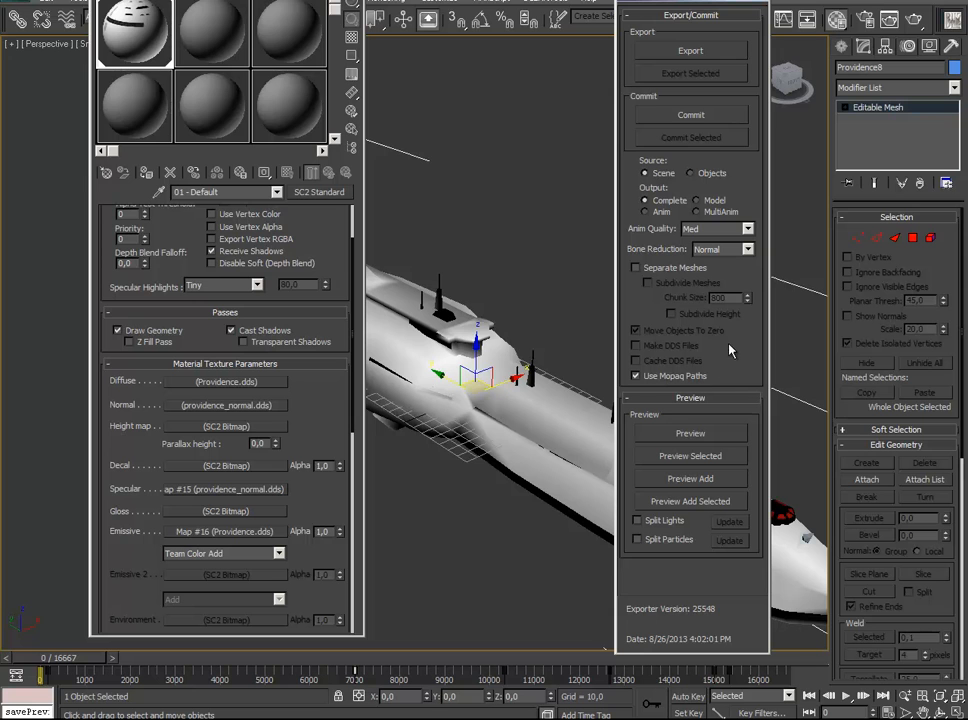
pyautogui.click(686, 50)
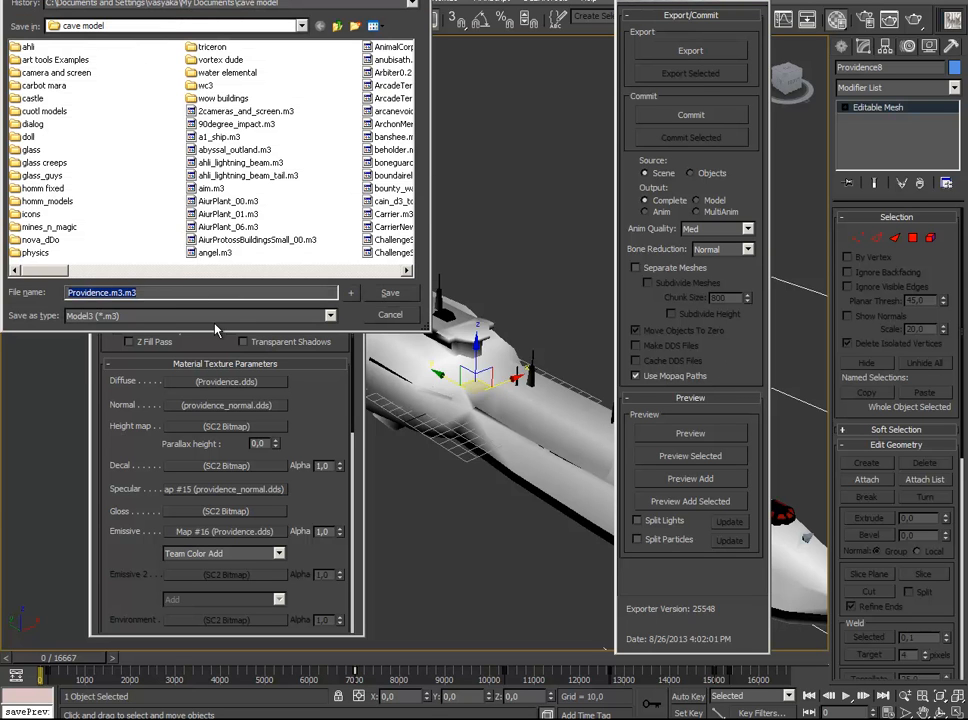
pyautogui.click(133, 289)
pyautogui.press('BackSpace')
pyautogui.press('BackSpace')
pyautogui.press('BackSpace')
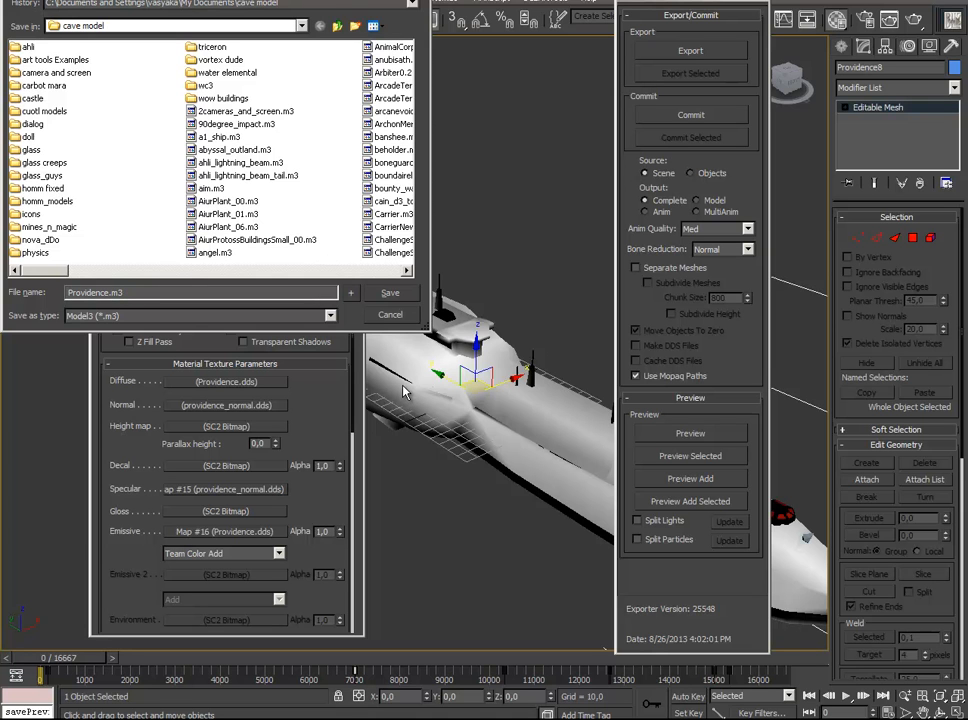
pyautogui.click(390, 293)
pyautogui.moveTo(482, 529); pyautogui.dragTo(516, 506)
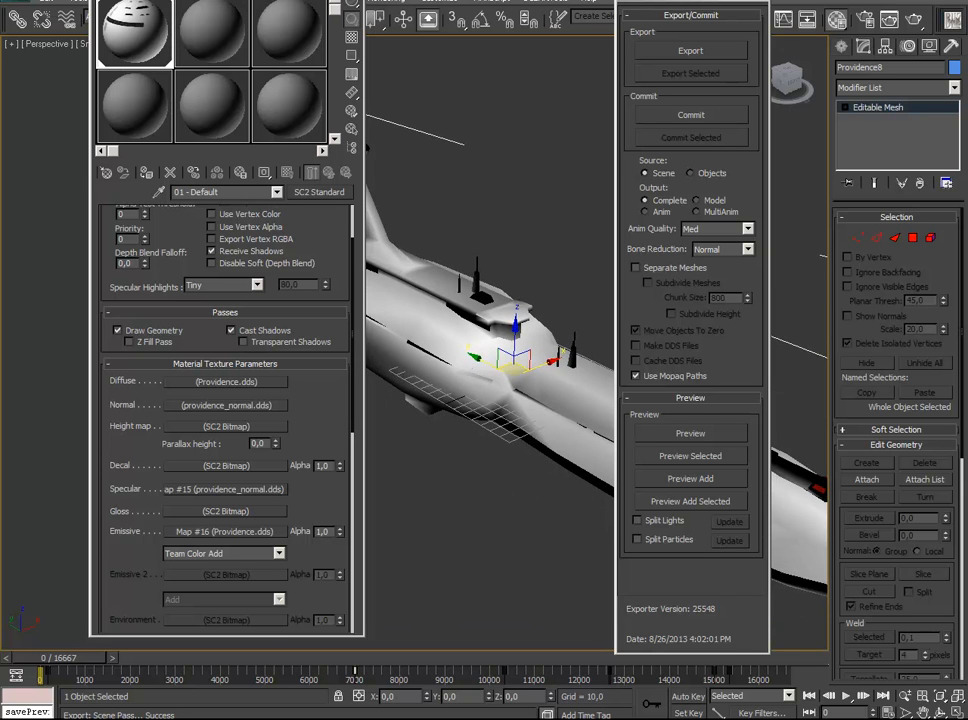